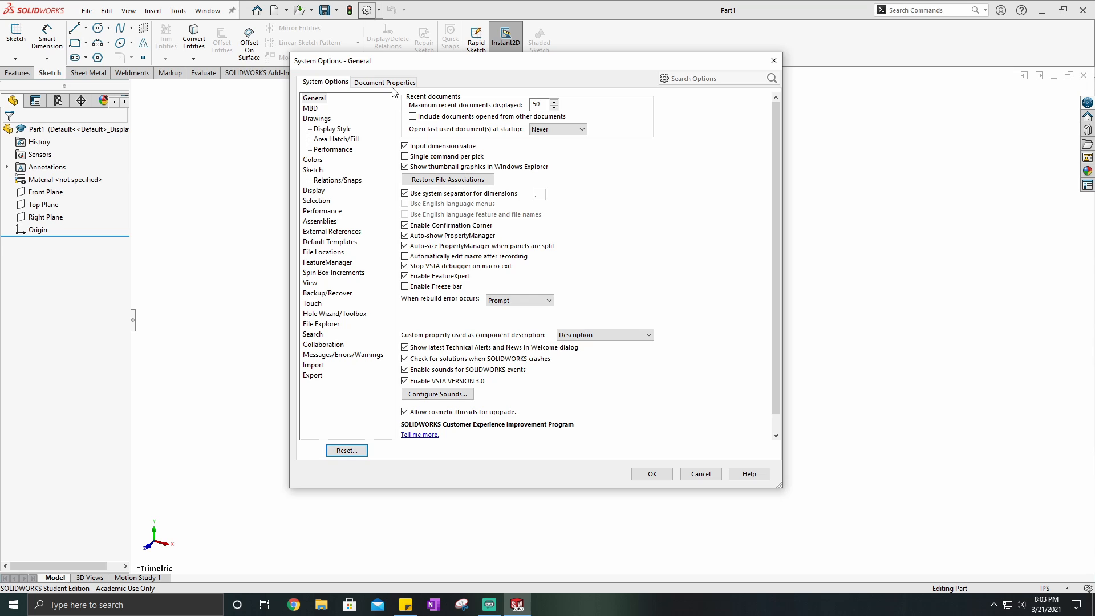
- Set the document's basic length units to display fractions with a denominator of 32
left_click(392, 85)
left_click(311, 179)
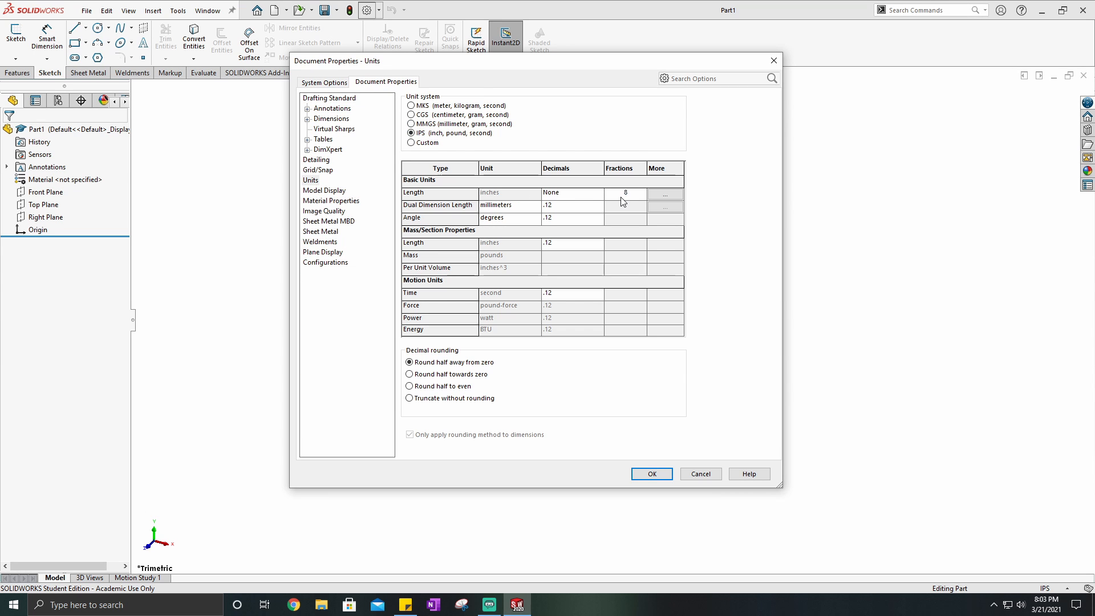
left_click(639, 195)
type("32")
left_click(650, 473)
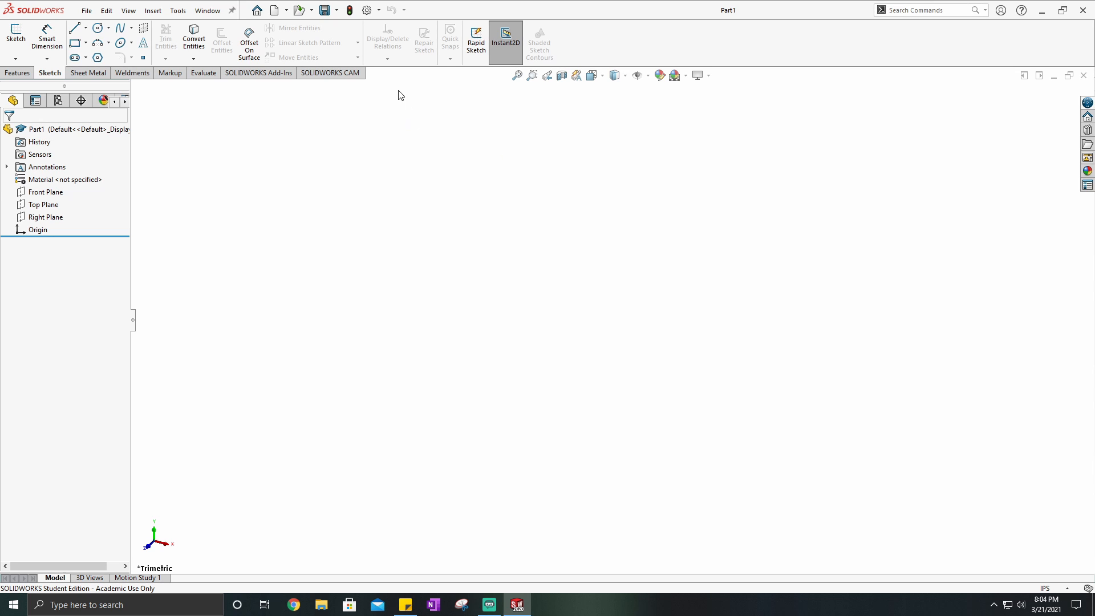
- Assign the aluminium material 6061 Alloy to the part
right_click(78, 184)
left_click(94, 192)
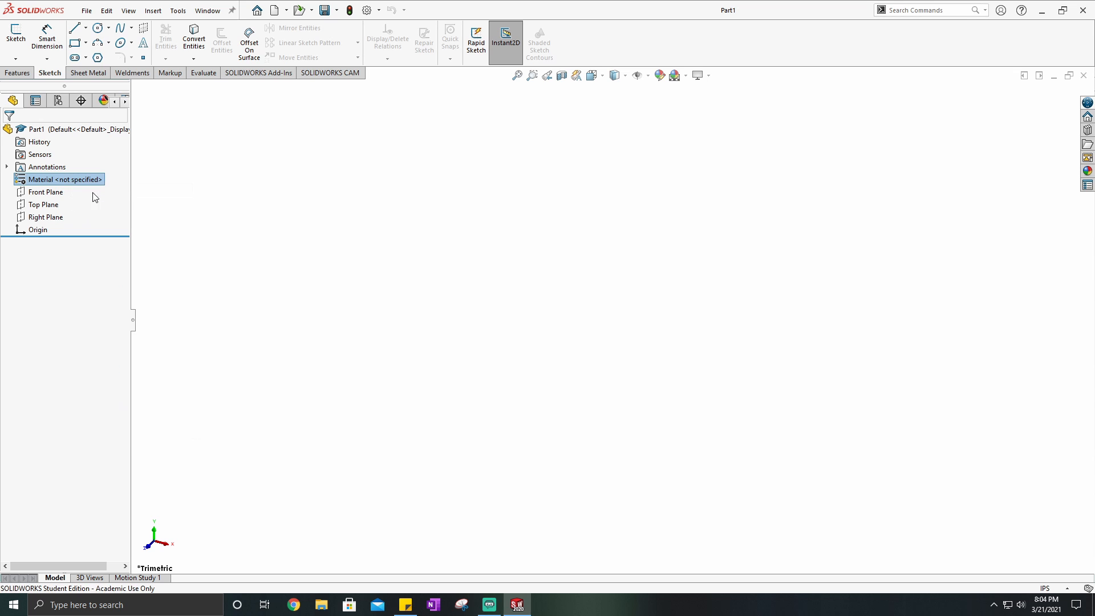
left_click(346, 198)
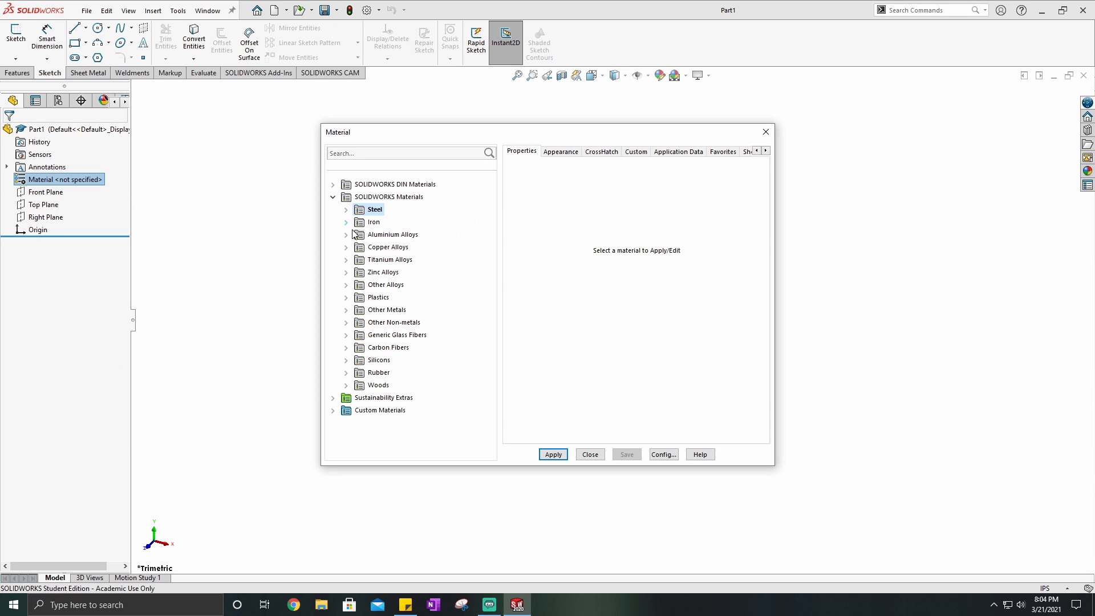
left_click(346, 235)
left_click_drag(488, 229, 488, 378)
left_click(395, 209)
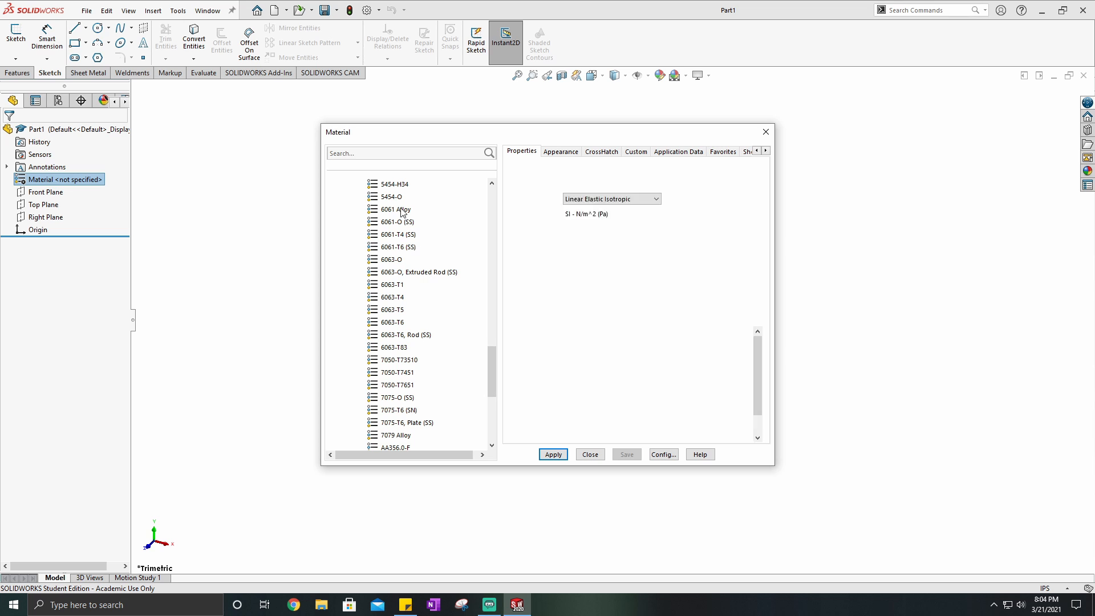
left_click(553, 455)
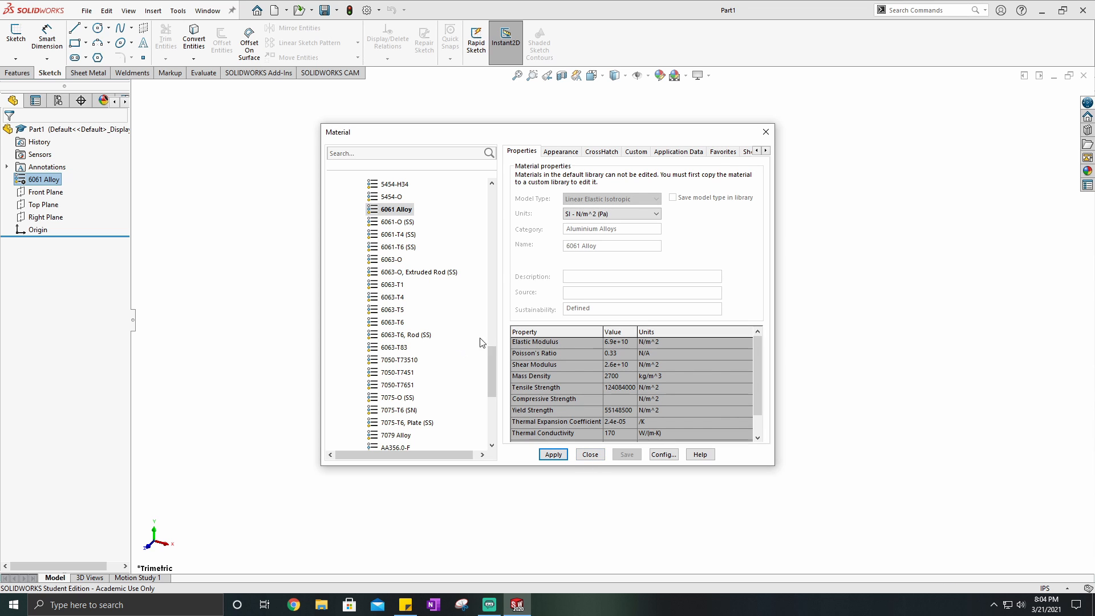
left_click(589, 455)
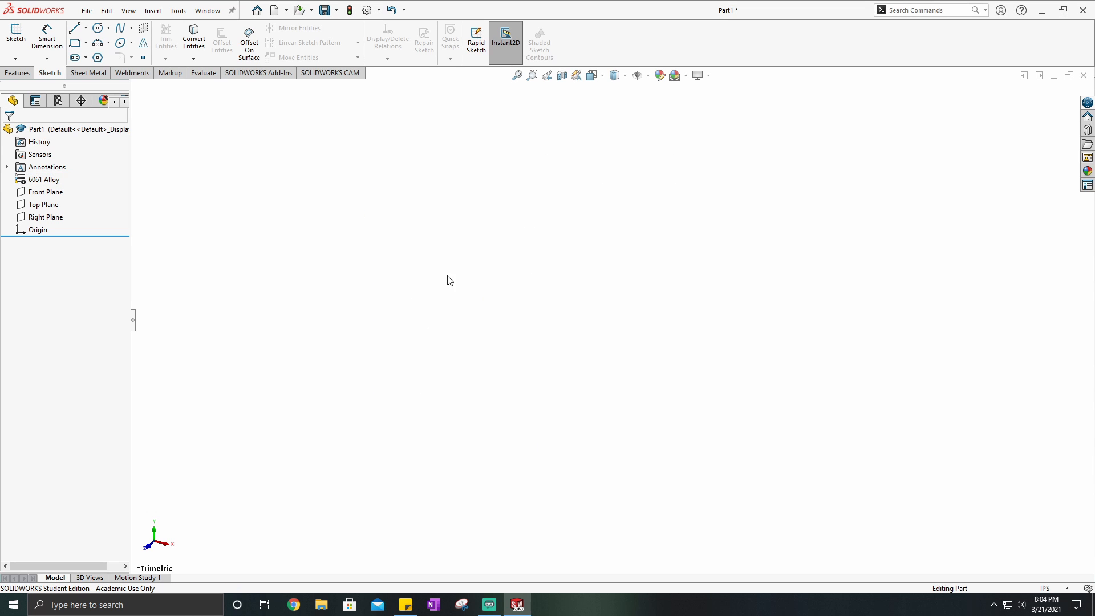
- Sketch a center rectangle on the Front Plane, centred on the origin, about 5.85 by 5.62 in
left_click(16, 35)
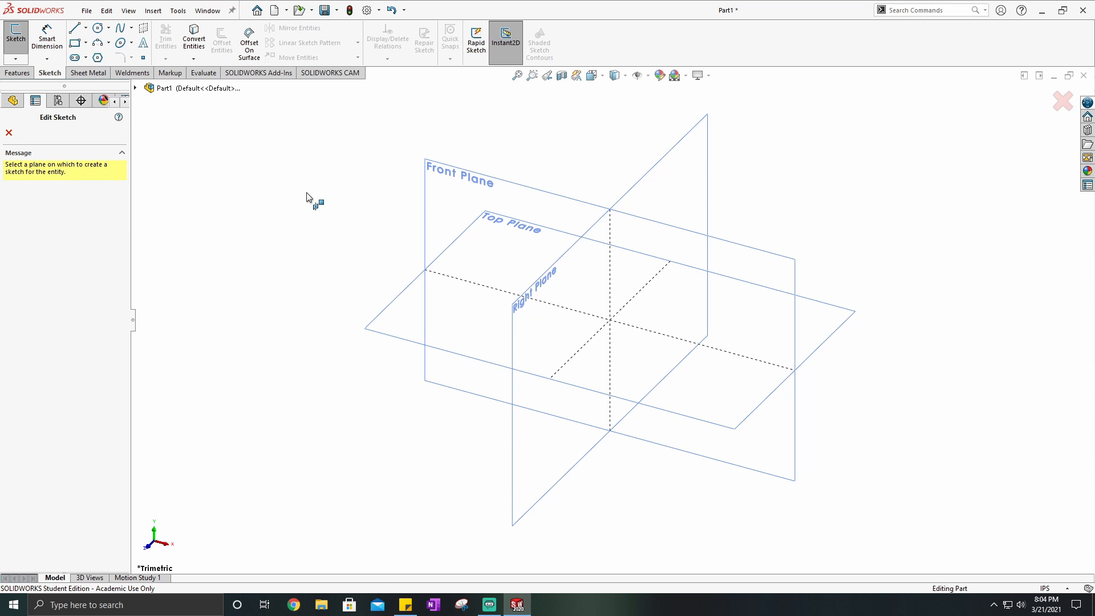
left_click(481, 191)
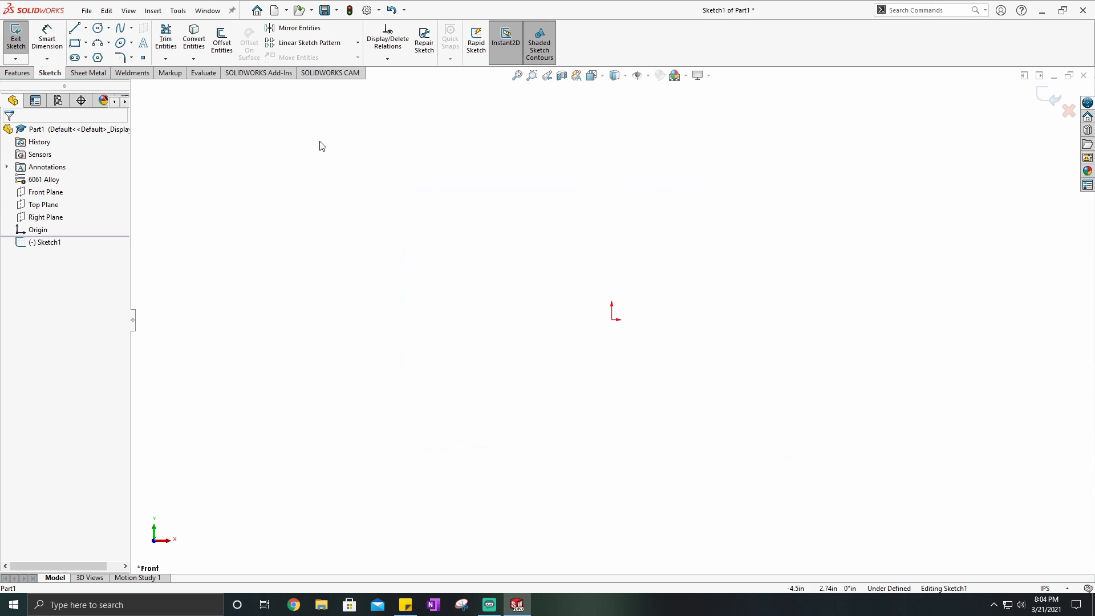
left_click(85, 43)
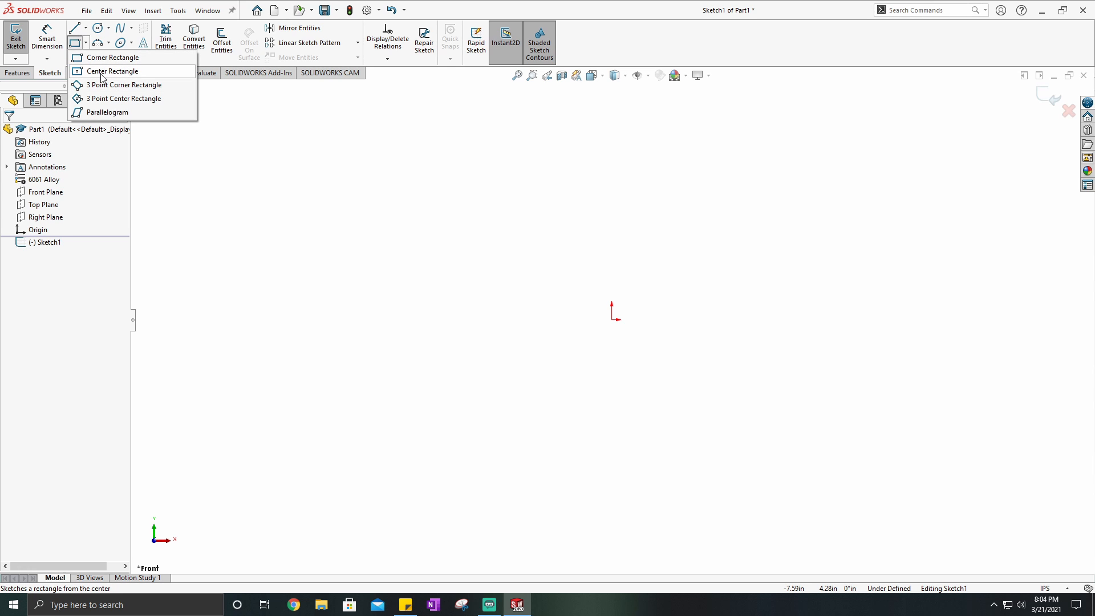
left_click(105, 71)
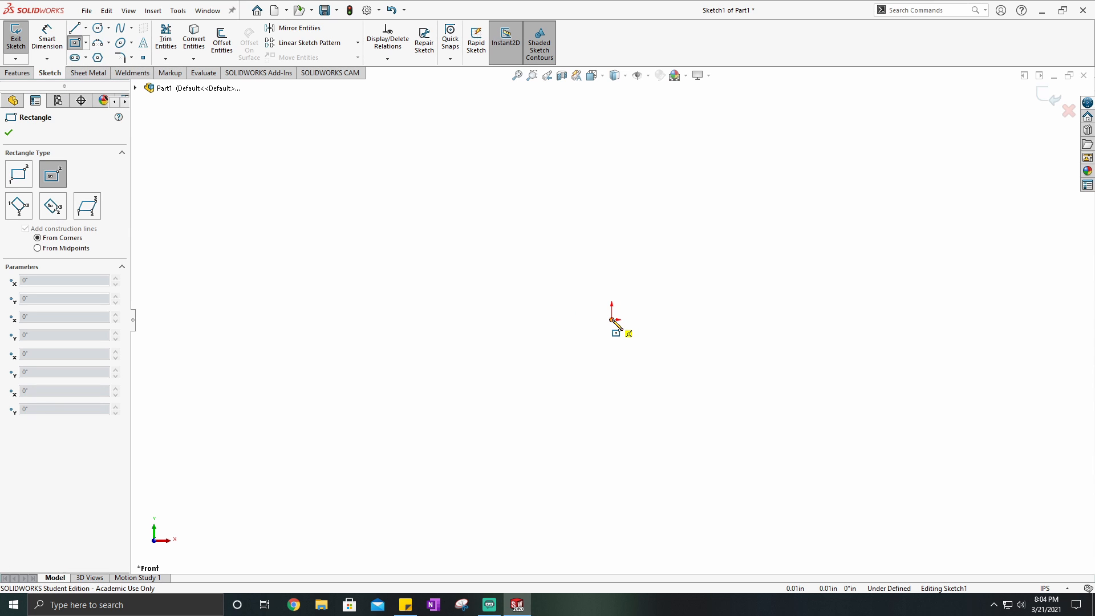
left_click(611, 320)
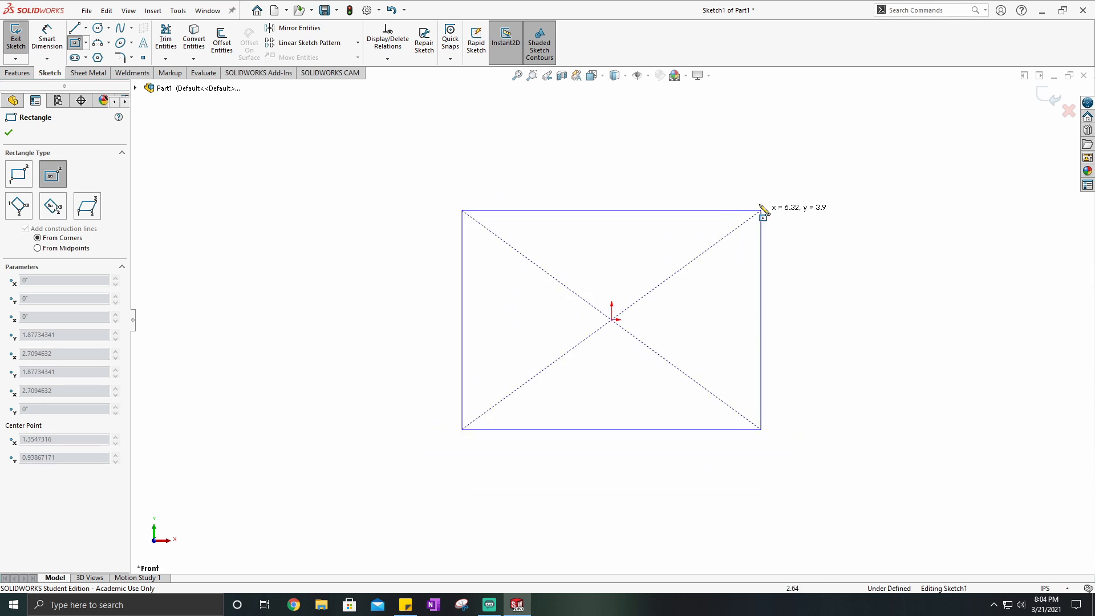
left_click(775, 161)
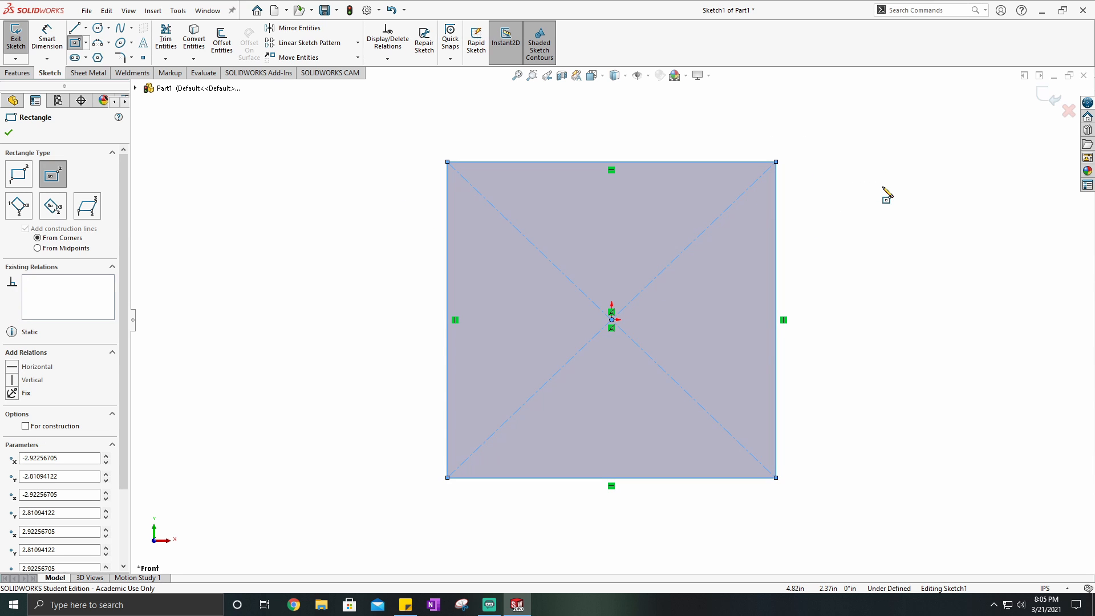
key("Escape")
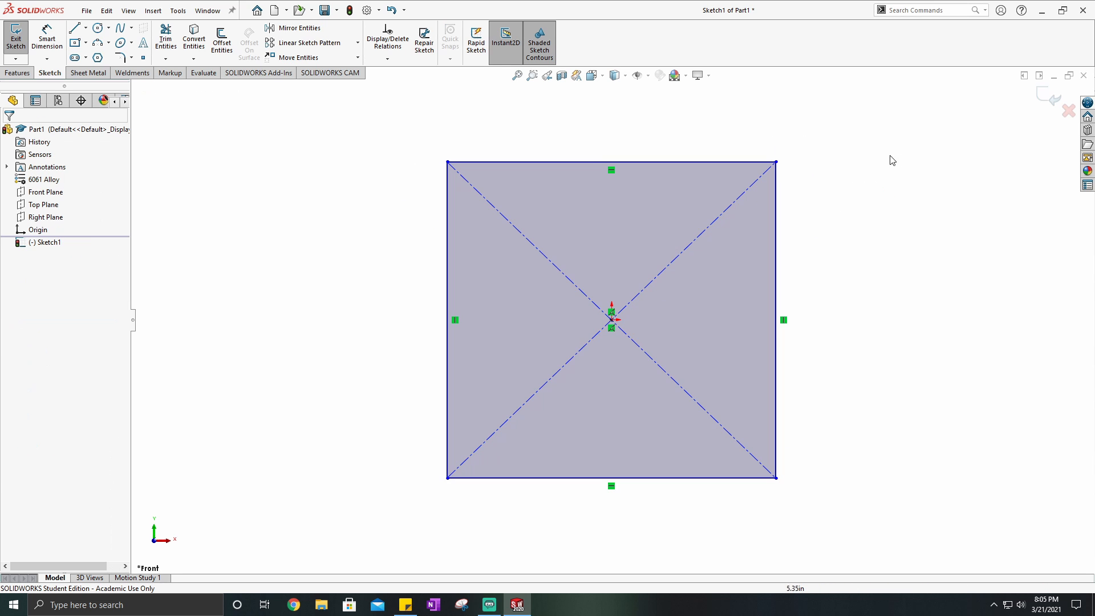
- Add an Equal relation between the rectangle's left vertical and upper horizontal edges
left_click(447, 214)
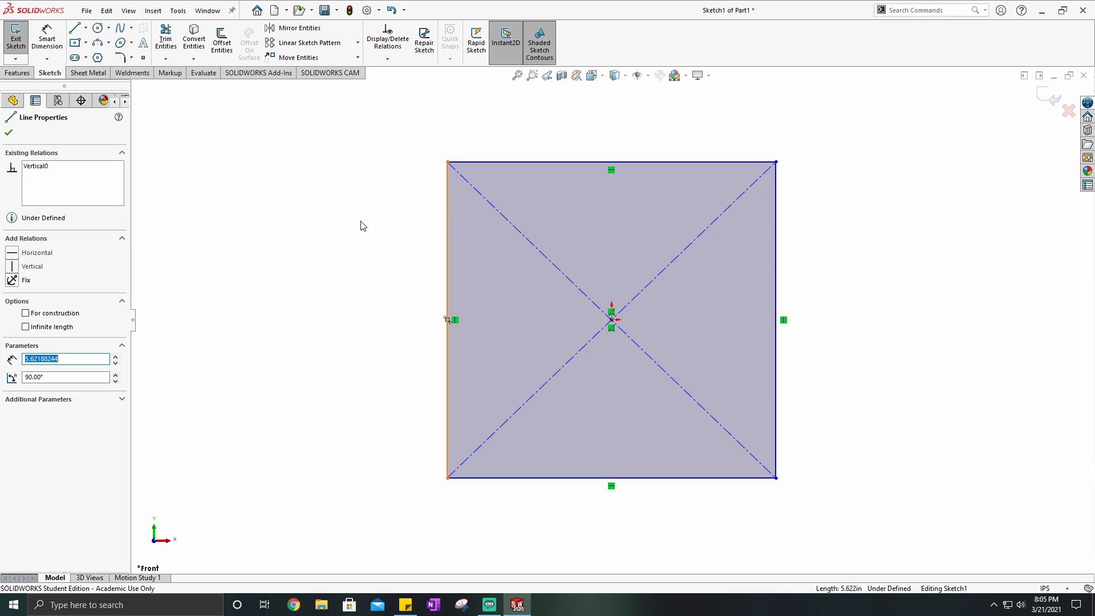
left_click(521, 163, "ctrl")
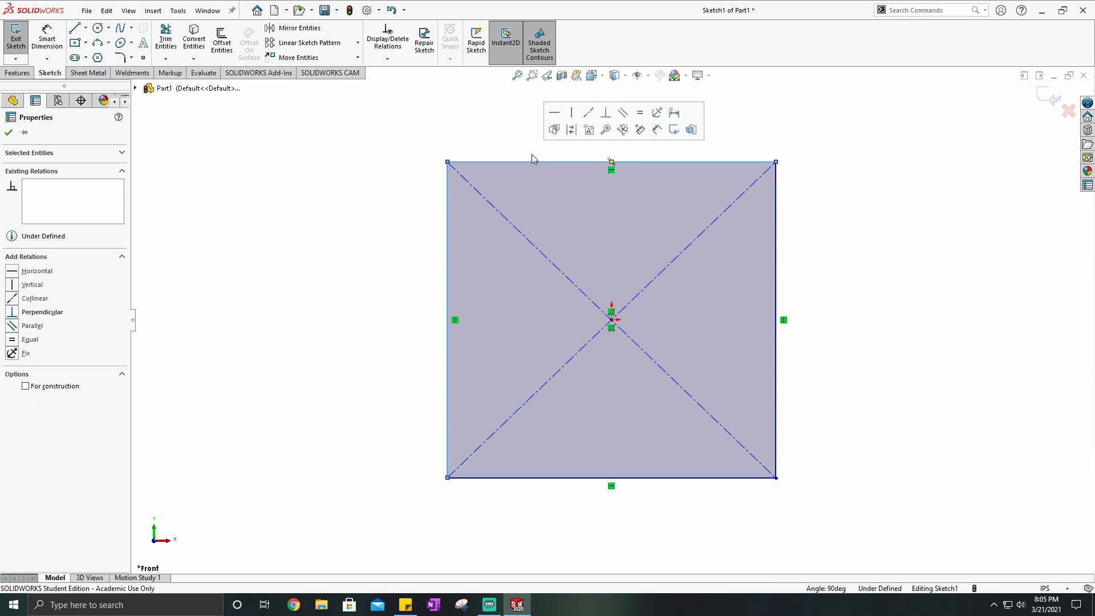
left_click(640, 113)
left_click(481, 130)
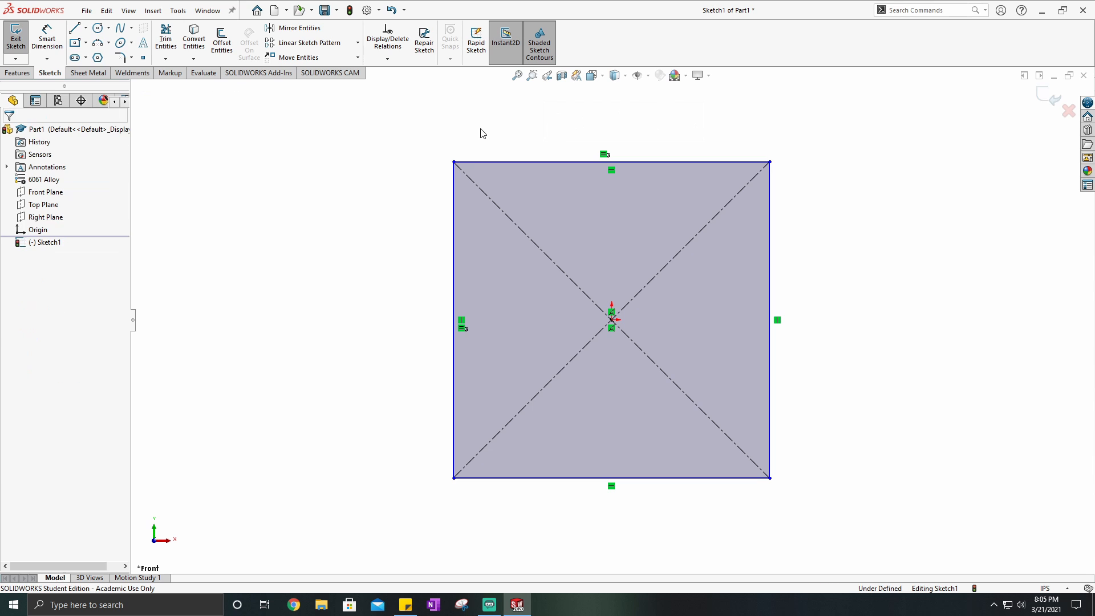
- Dimension the upper edge of the square to 3 in
left_click(47, 38)
left_click(560, 164)
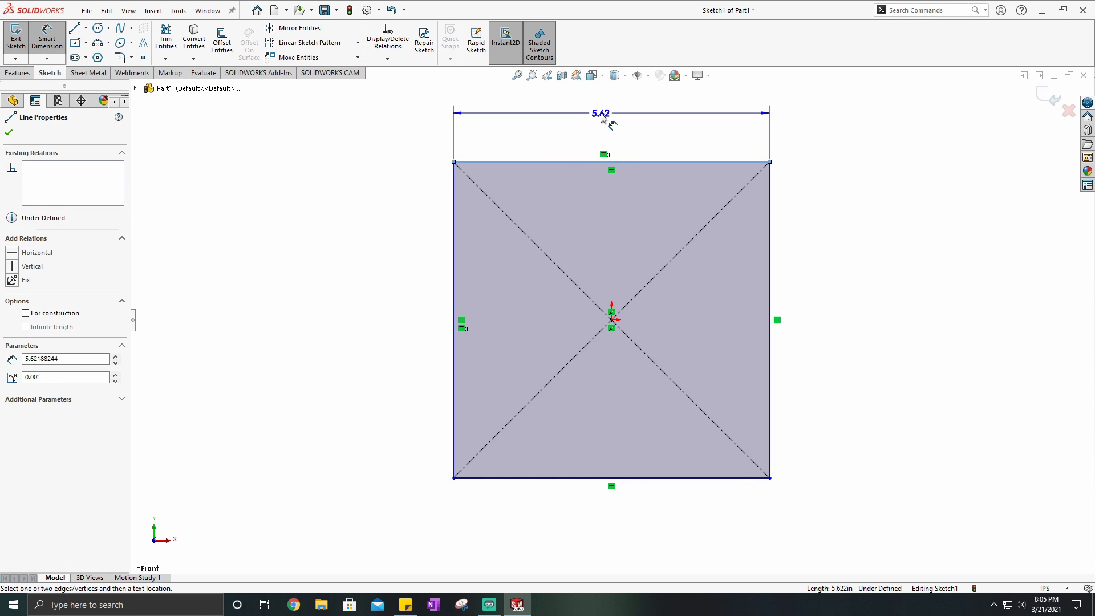
left_click(607, 117)
type("3")
key("Return")
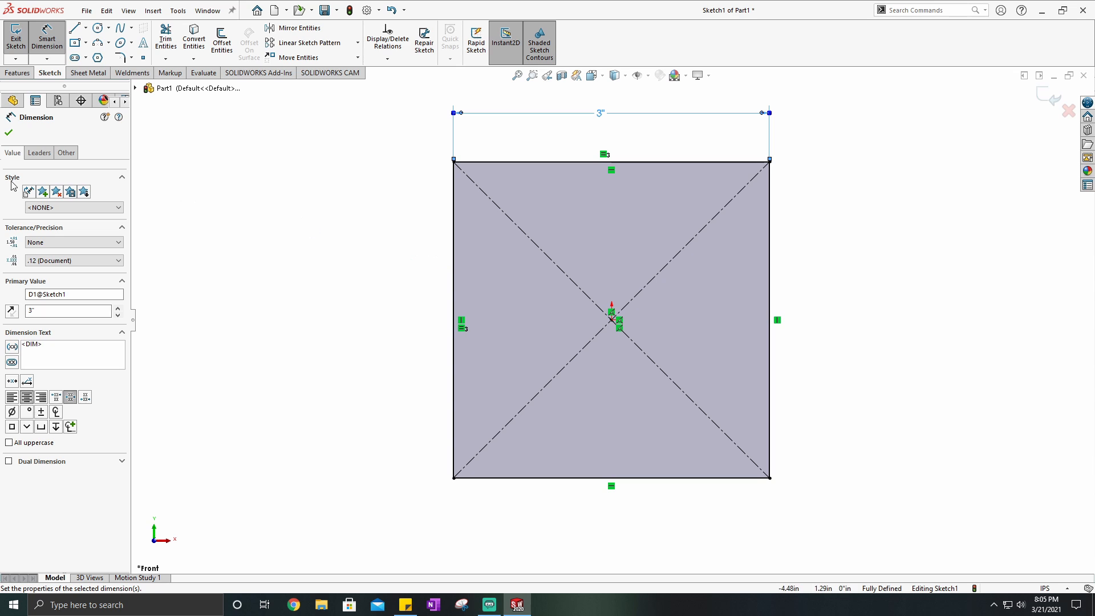
key("Escape")
key("Escape")
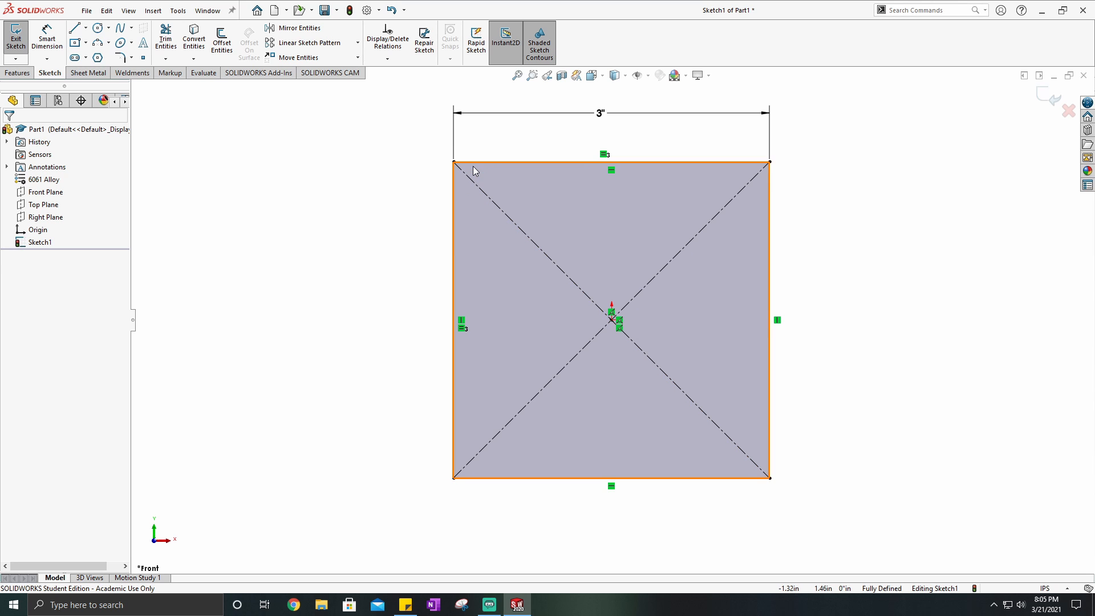
- Start a Sketch Fillet on the square's two upper corners, accepting the deletion of conflicting relations
left_click(120, 57)
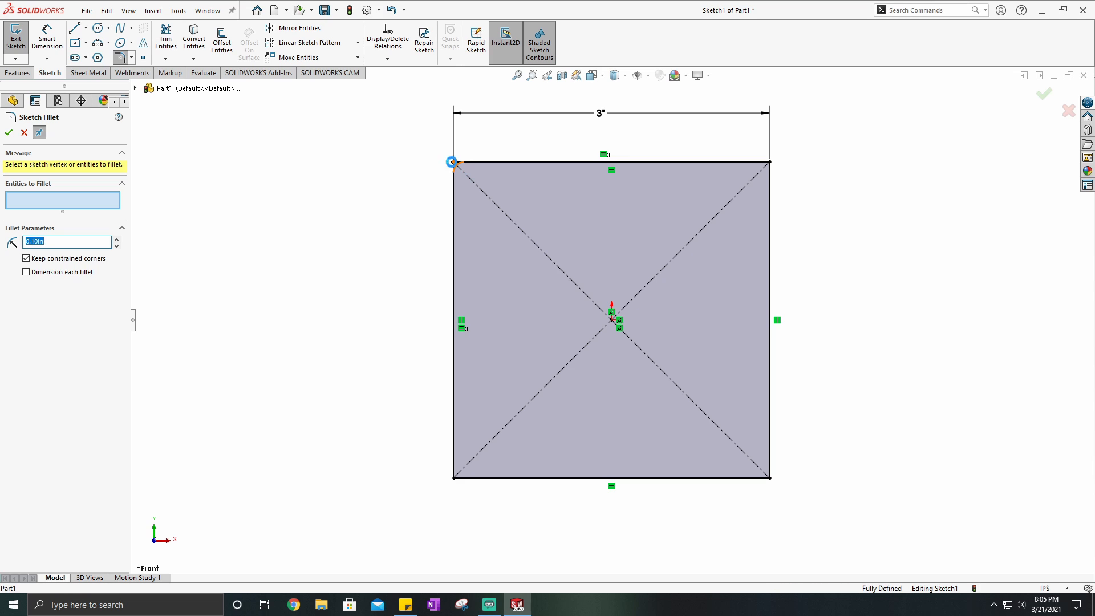
left_click(454, 162)
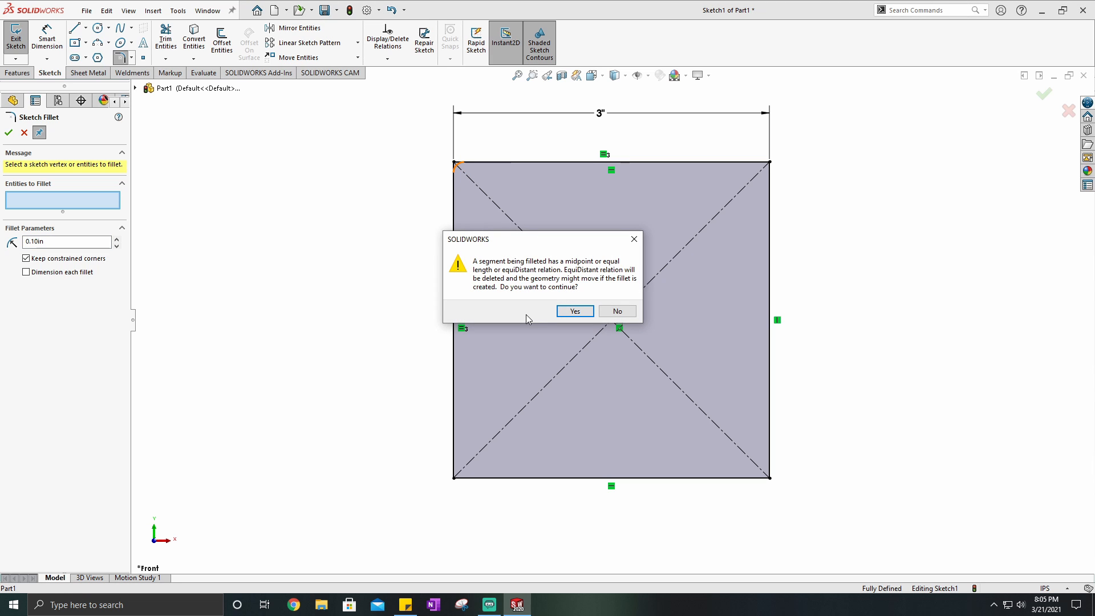
left_click(576, 311)
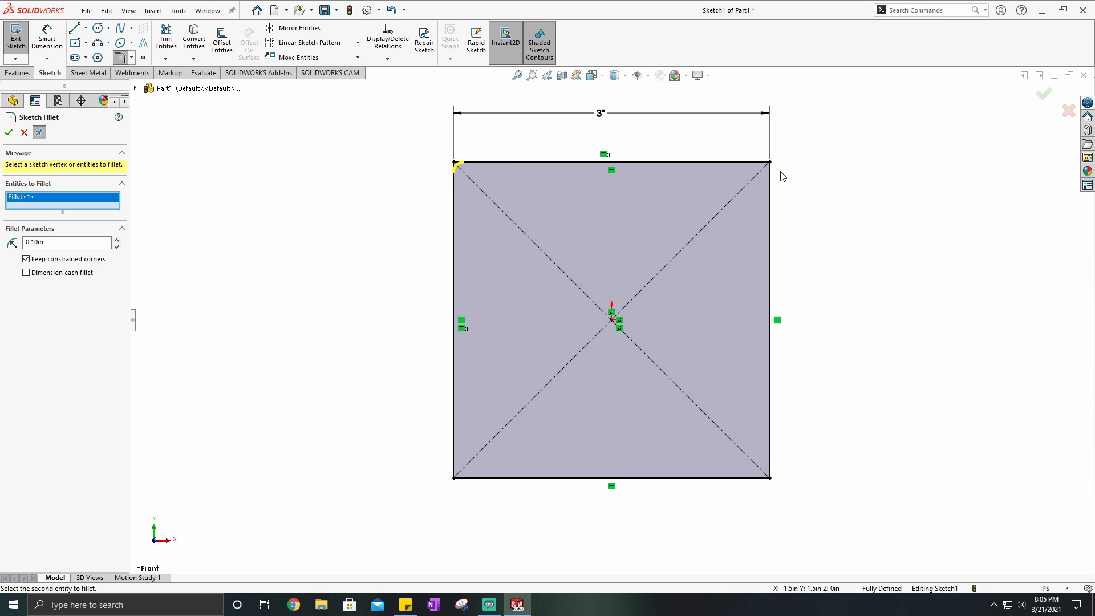
left_click(771, 163)
left_click(576, 311)
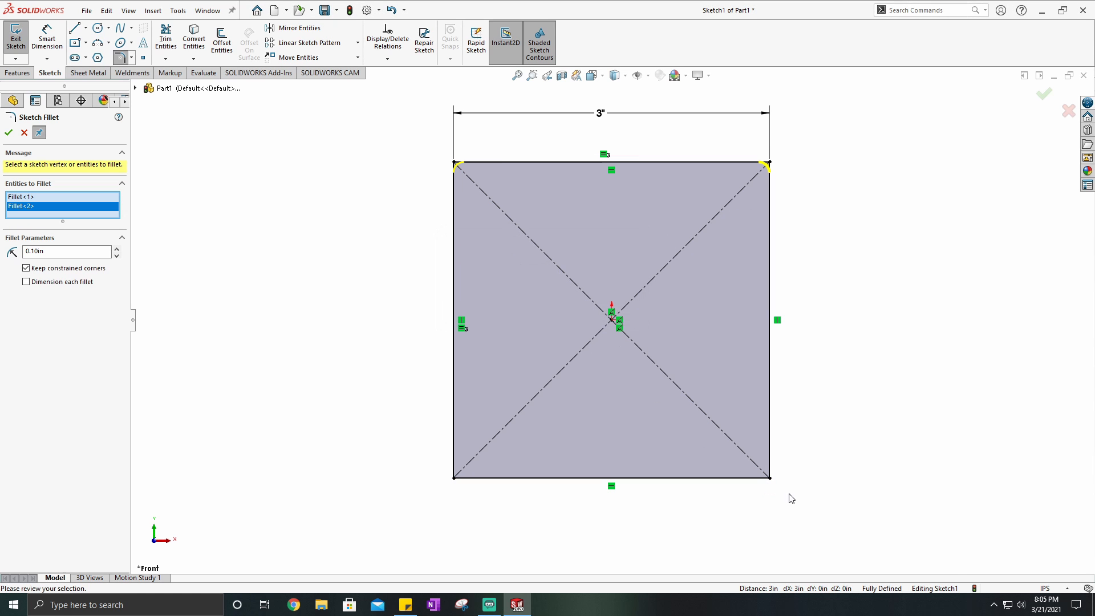
- Switch the system's audio playback device to Headphones (High Definition Audio Device)
left_click(1018, 603)
left_click(938, 552)
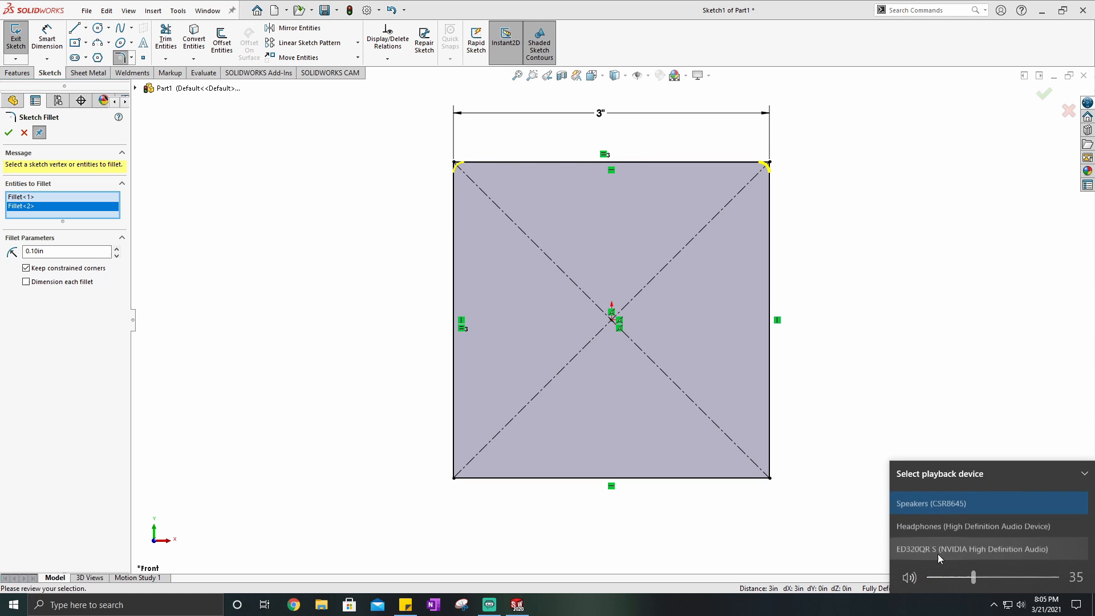
left_click(928, 524)
left_click(879, 403)
- Add the square's two lower corners to the Sketch Fillet and round all four corners with a 1/4 in radius
left_click(770, 477)
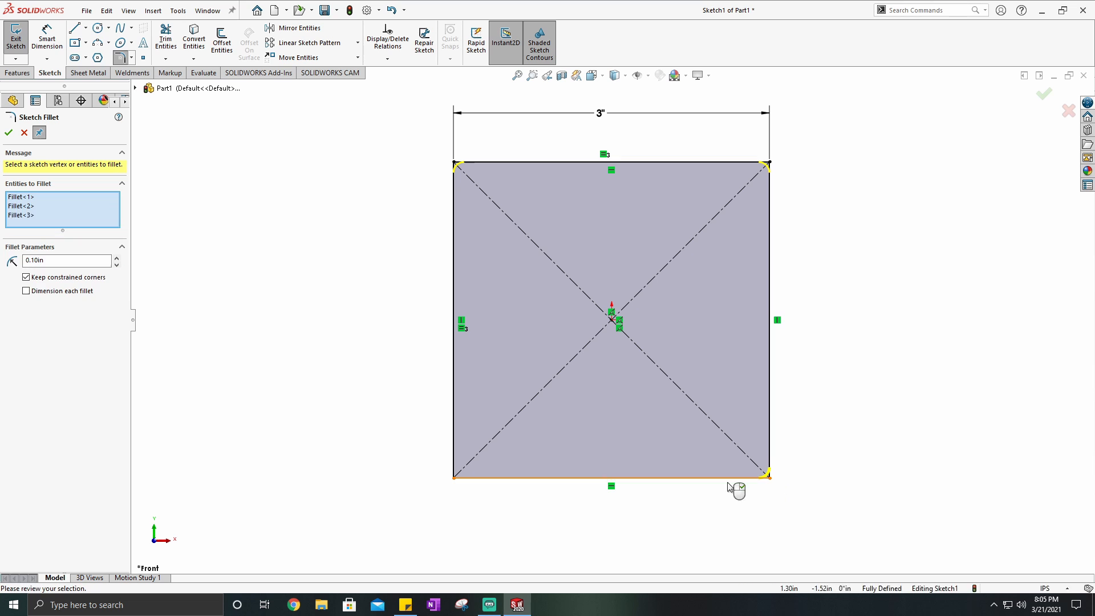
left_click(454, 477)
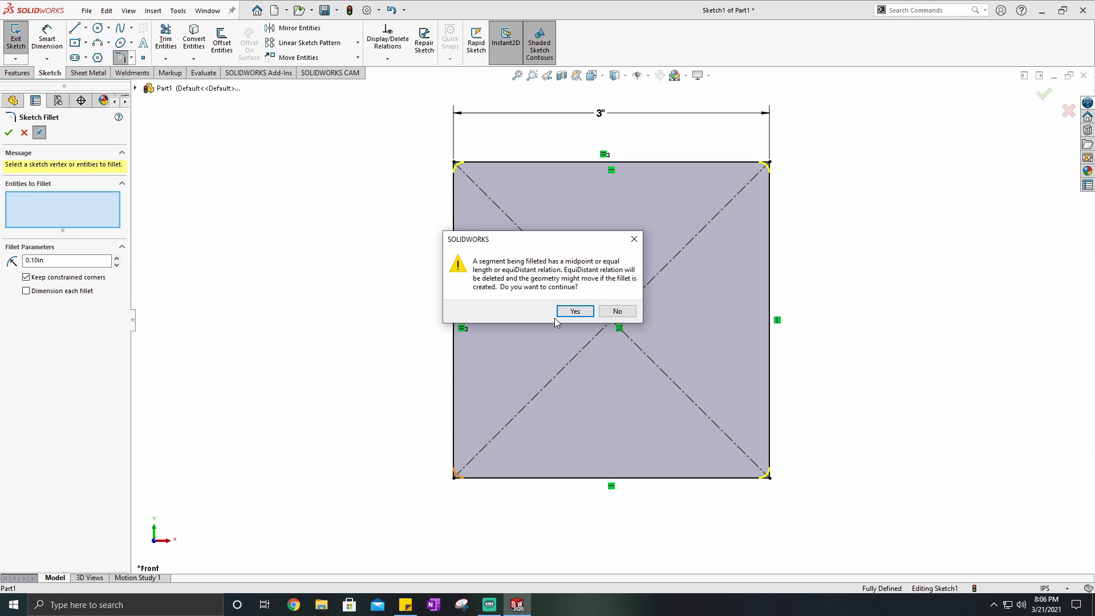
left_click(573, 312)
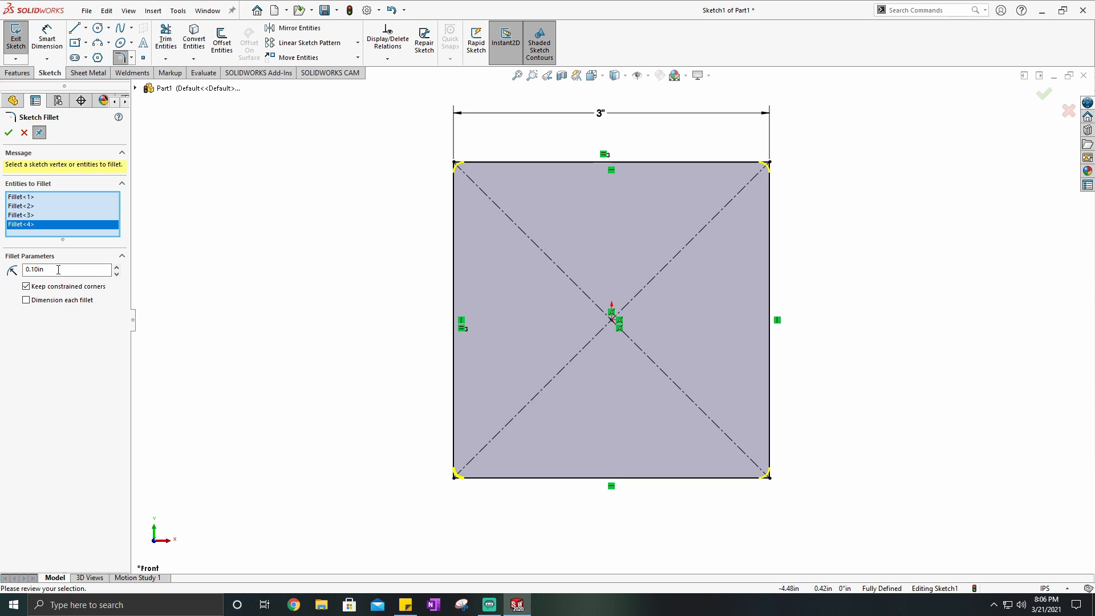
double_click(58, 270)
type("1/4\"")
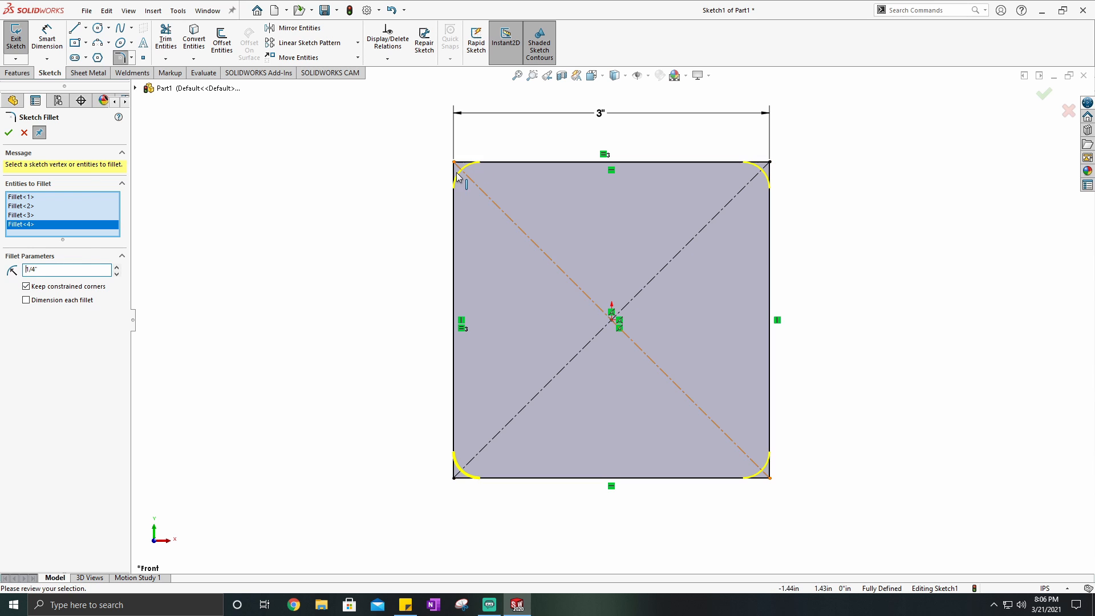
left_click(11, 133)
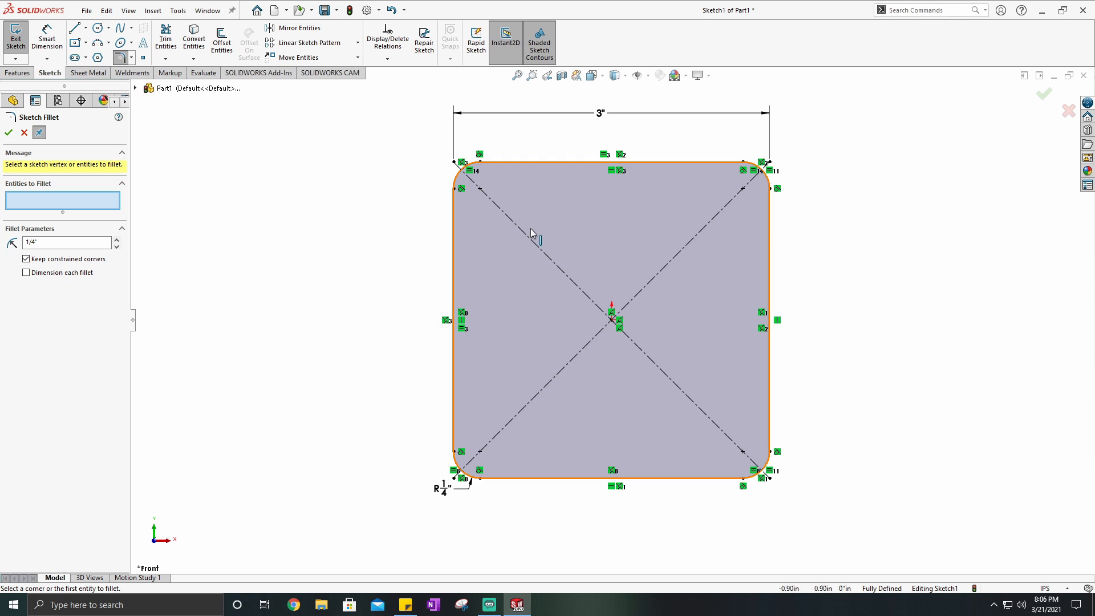
left_click_drag(437, 491, 418, 496)
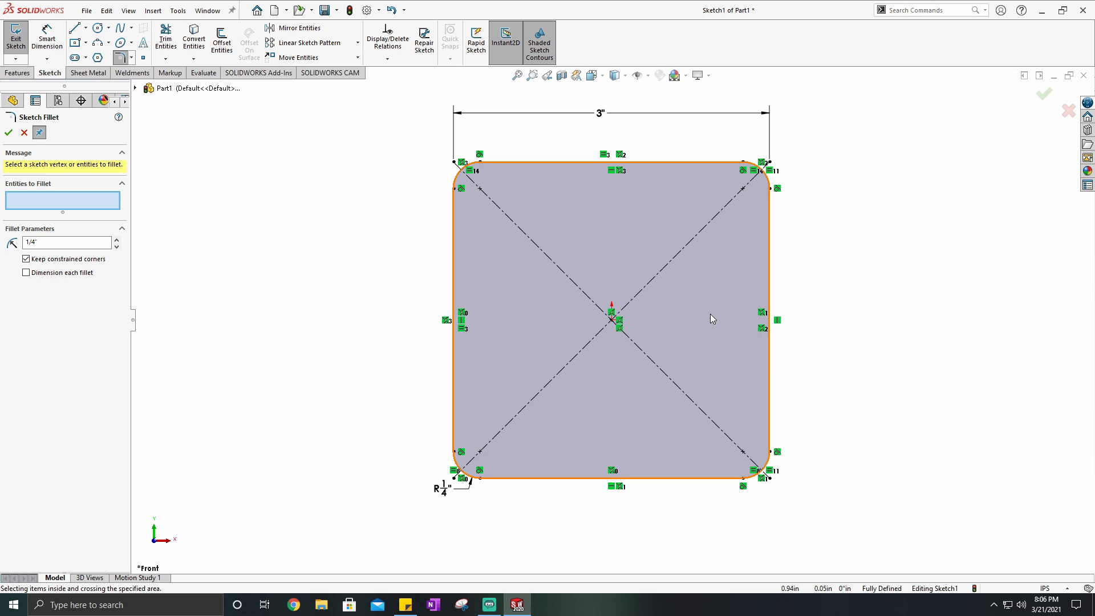
left_click(8, 132)
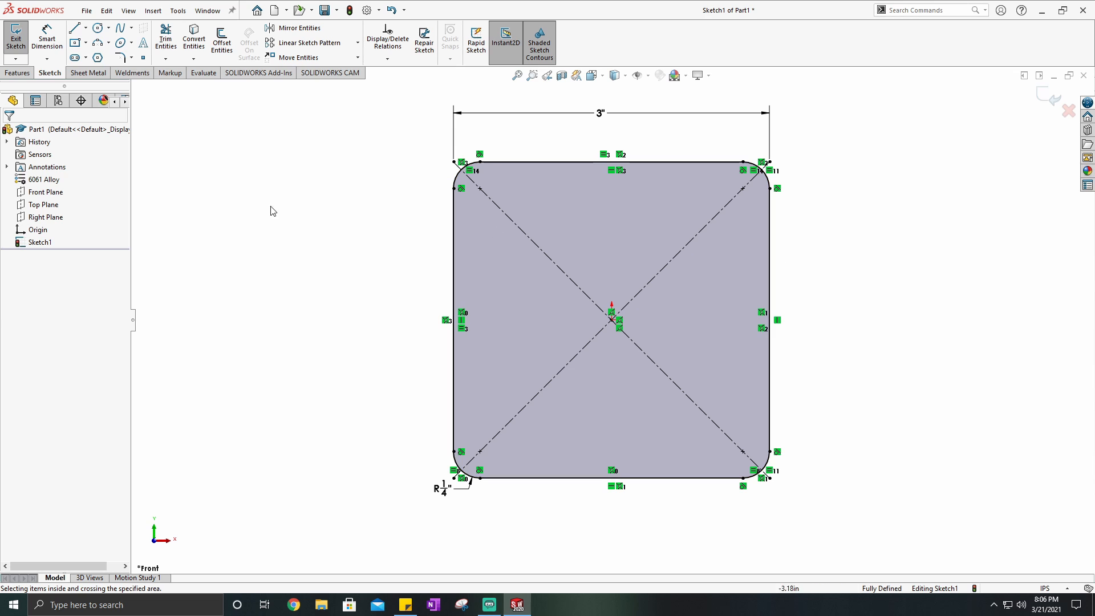
- Exit the rounded square sketch and reopen it for editing
left_click(17, 73)
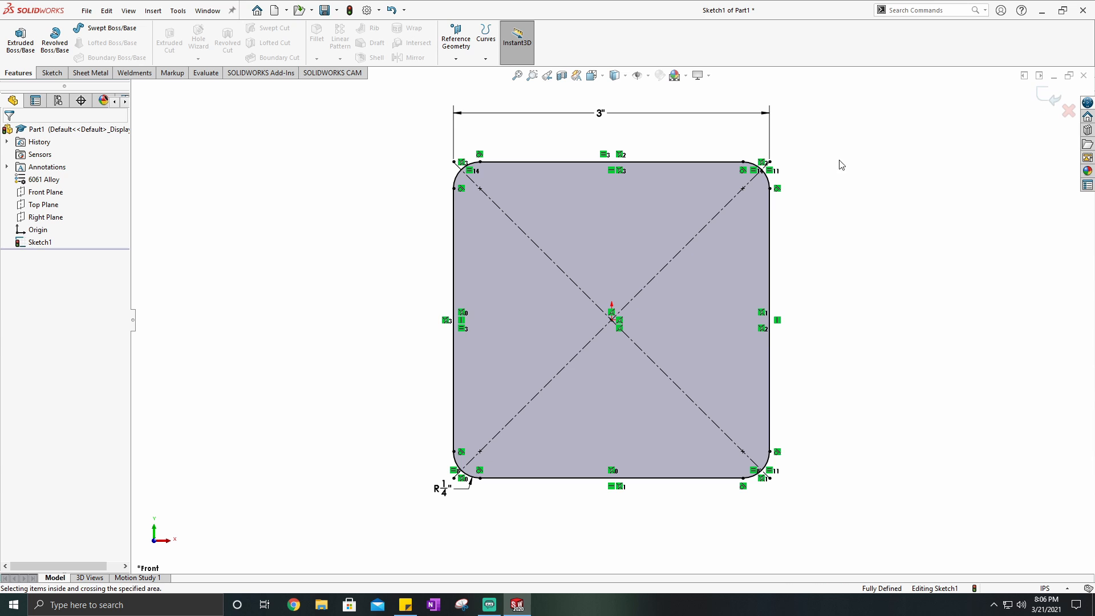
left_click(1046, 104)
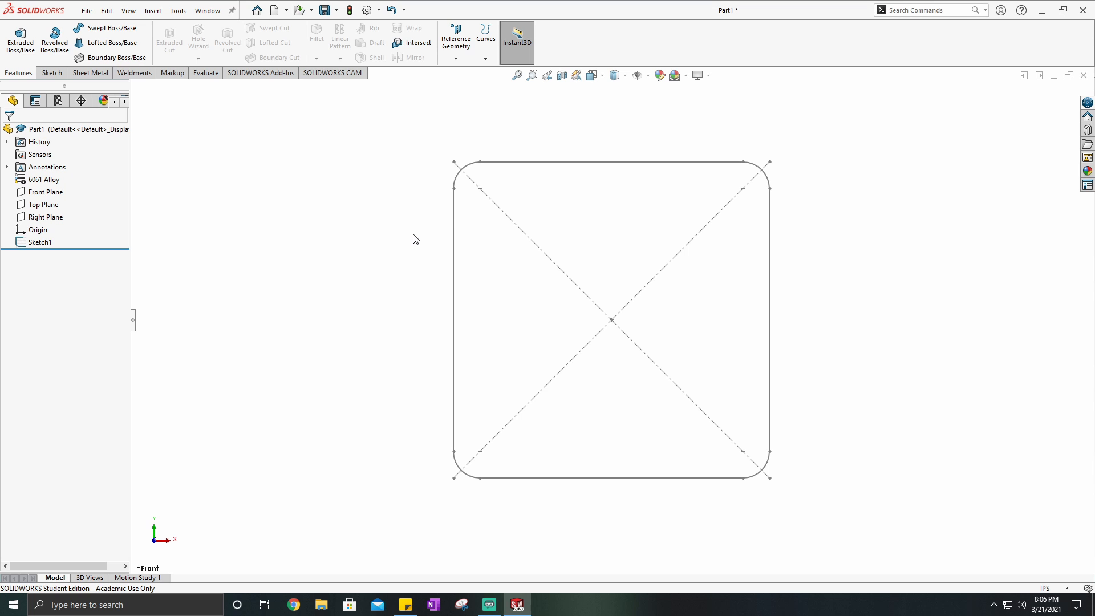
double_click(454, 219)
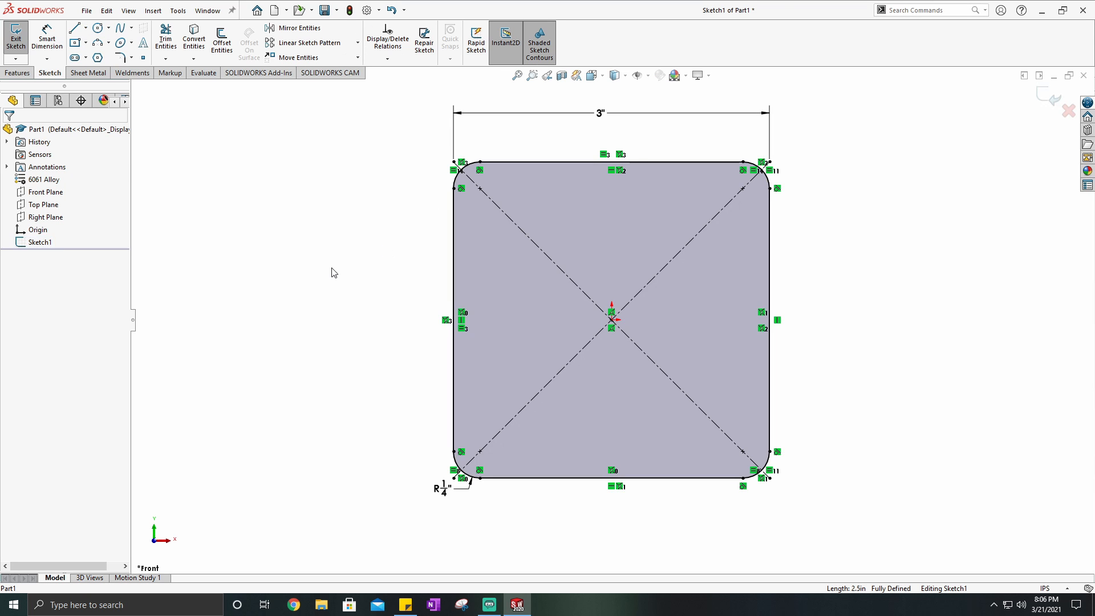
- Exit the rounded square sketch, reopen it for editing and leave it again by discarding changes
left_click(1051, 101)
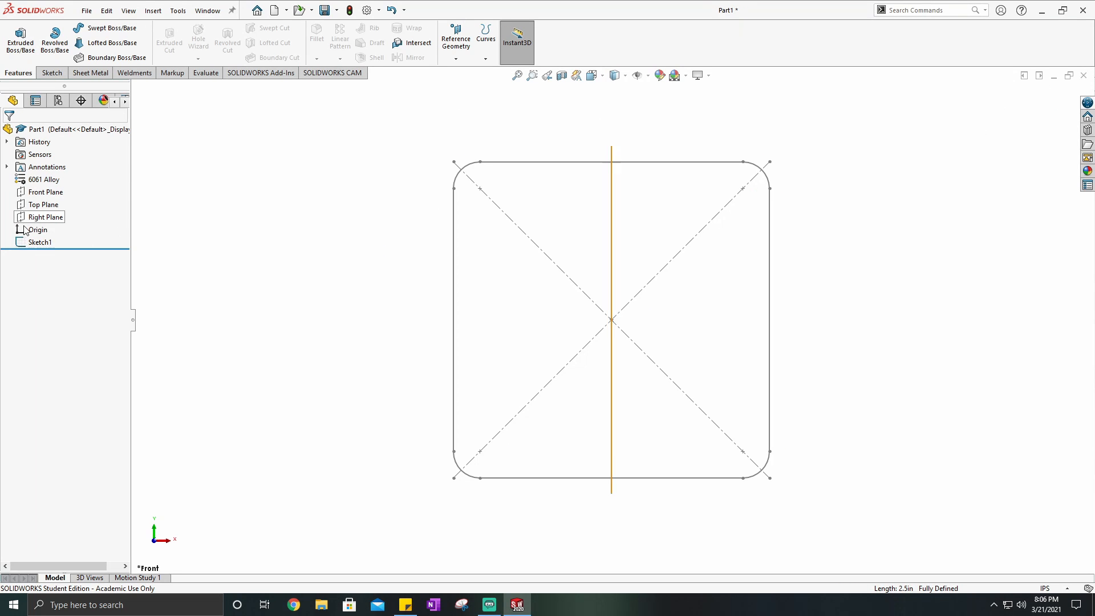
right_click(33, 247)
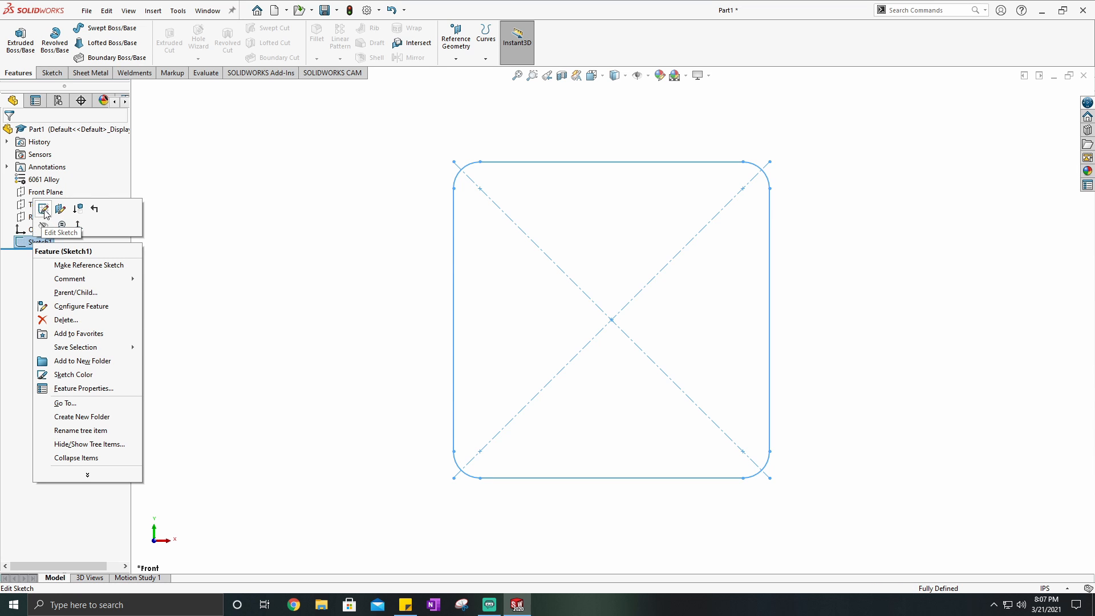
left_click(43, 210)
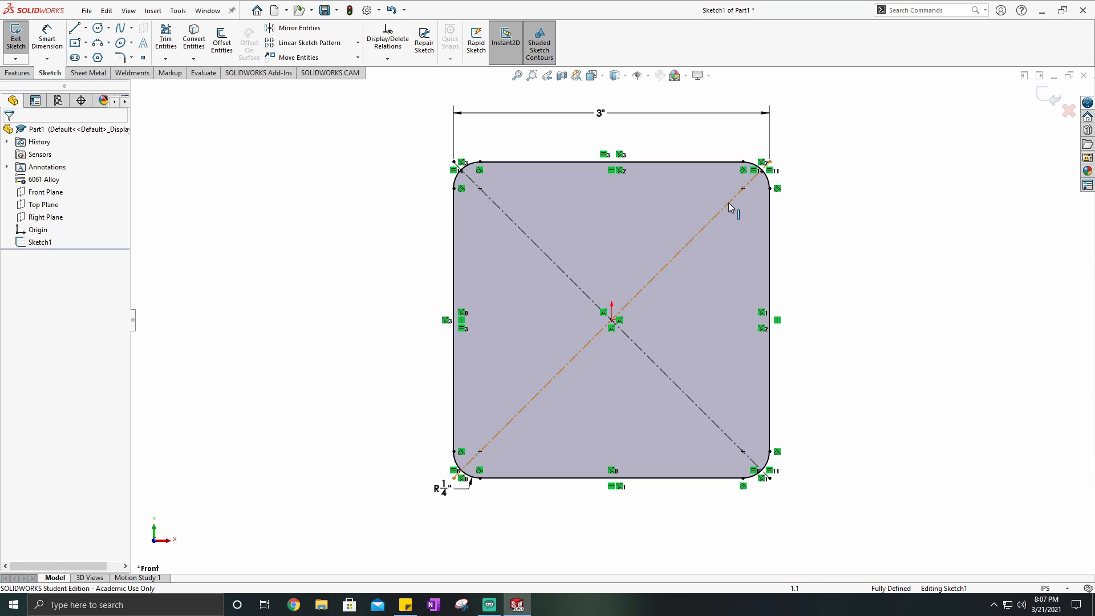
left_click(1068, 112)
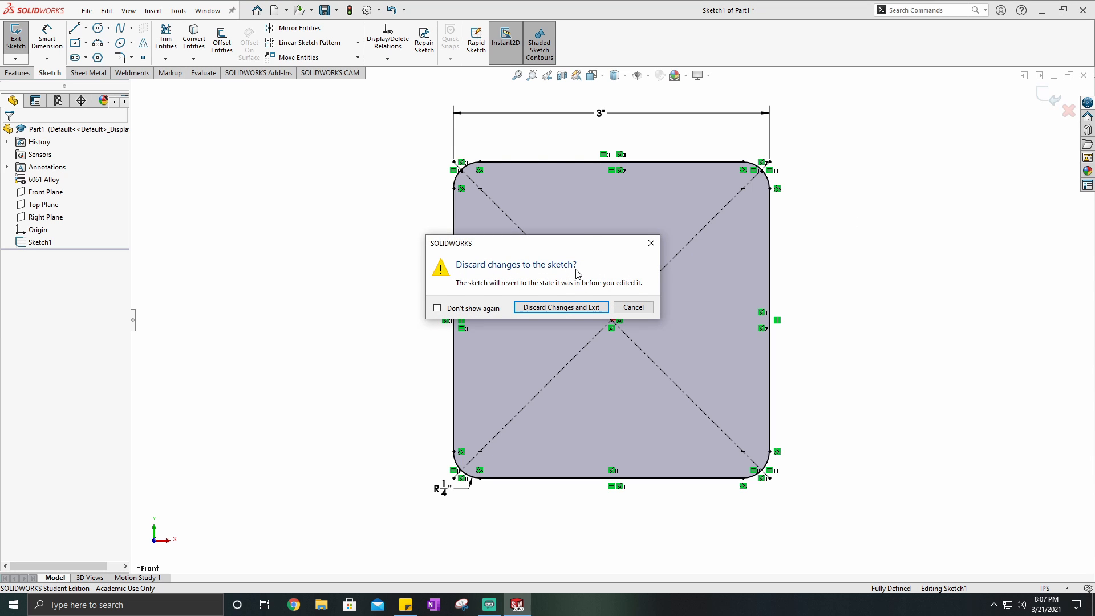
left_click(552, 307)
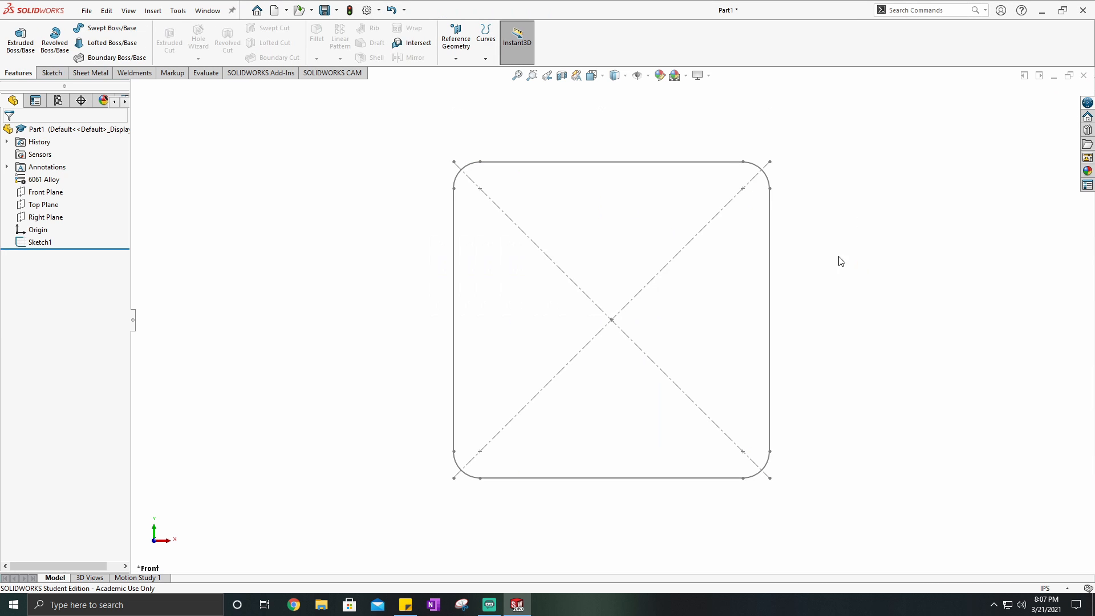
- Reopen the rounded square sketch and start an Extruded Boss/Base from the Sketch Plane
right_click(36, 242)
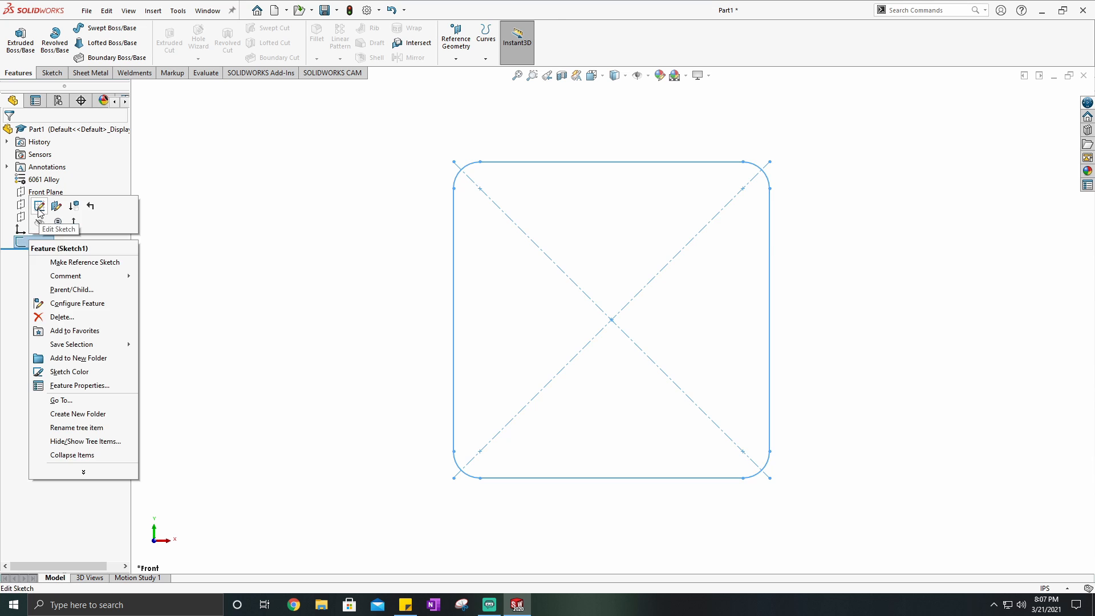
left_click(43, 209)
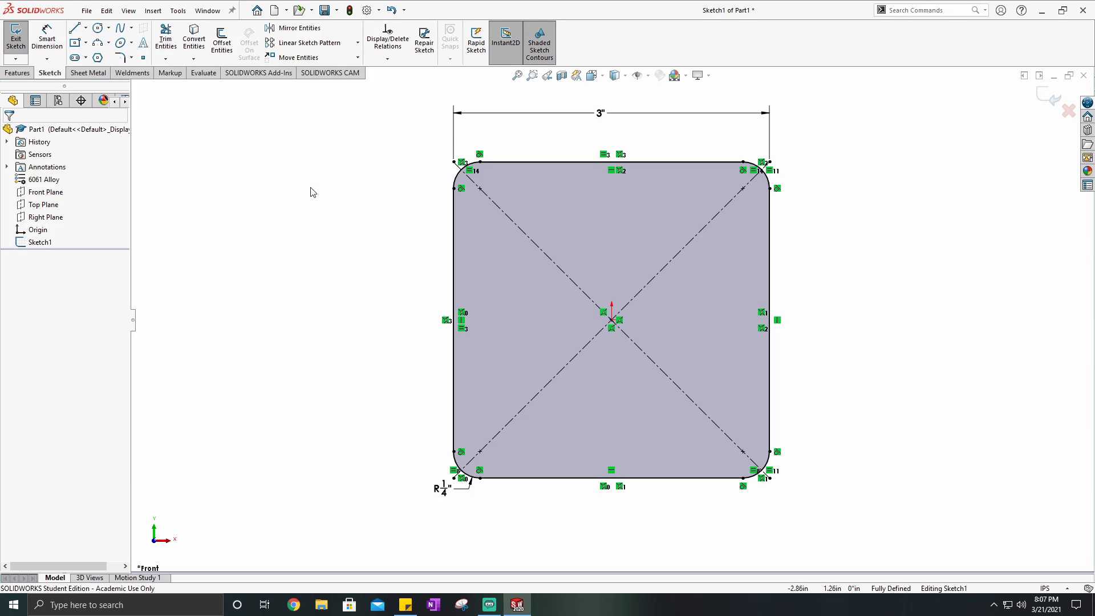
left_click(18, 73)
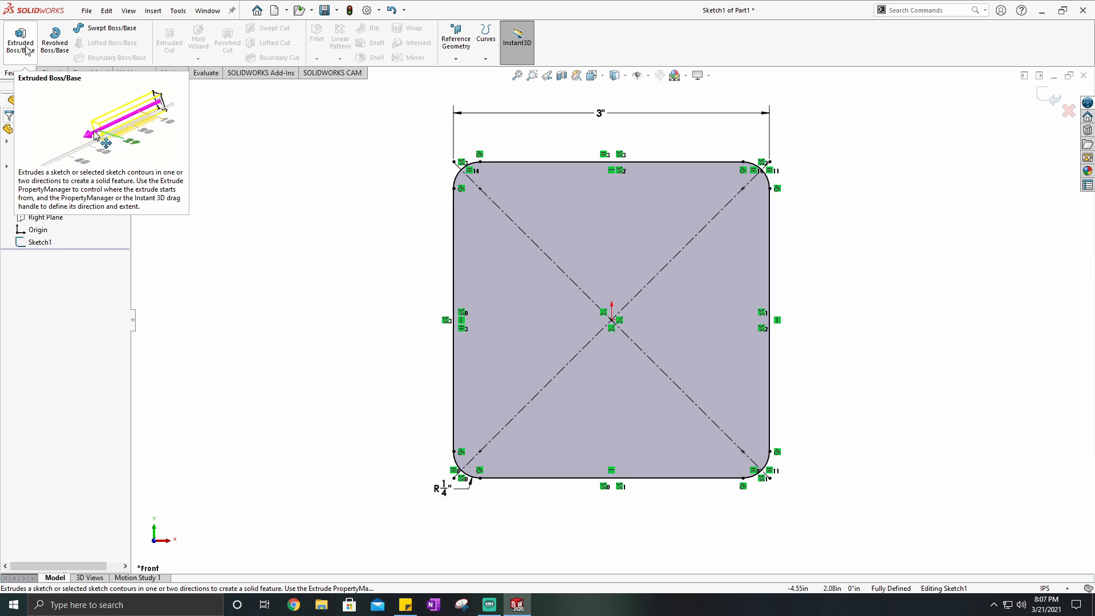
left_click(24, 44)
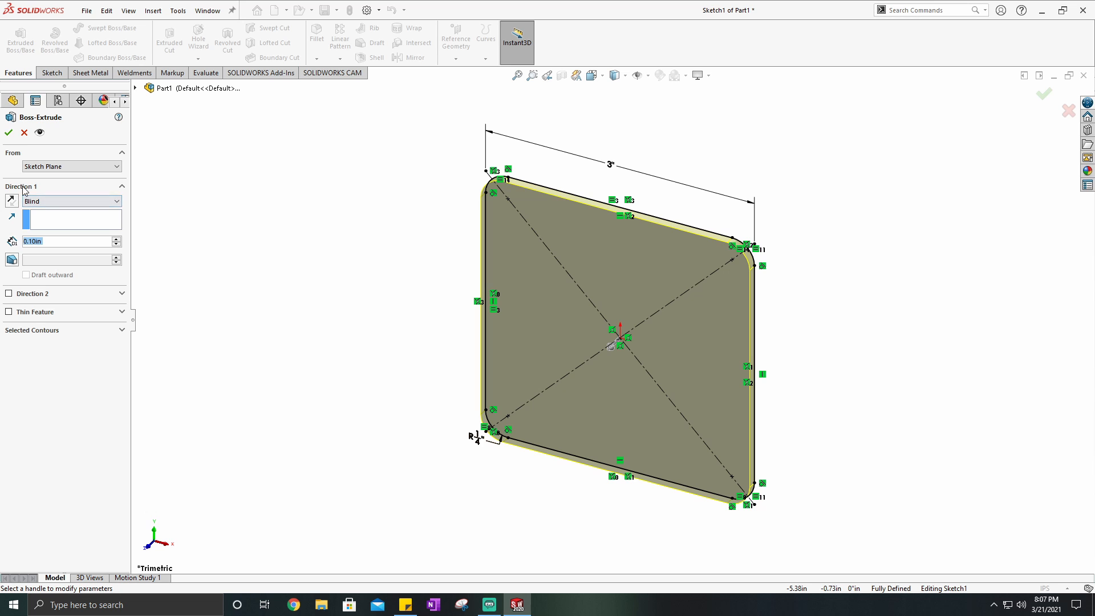
left_click(80, 167)
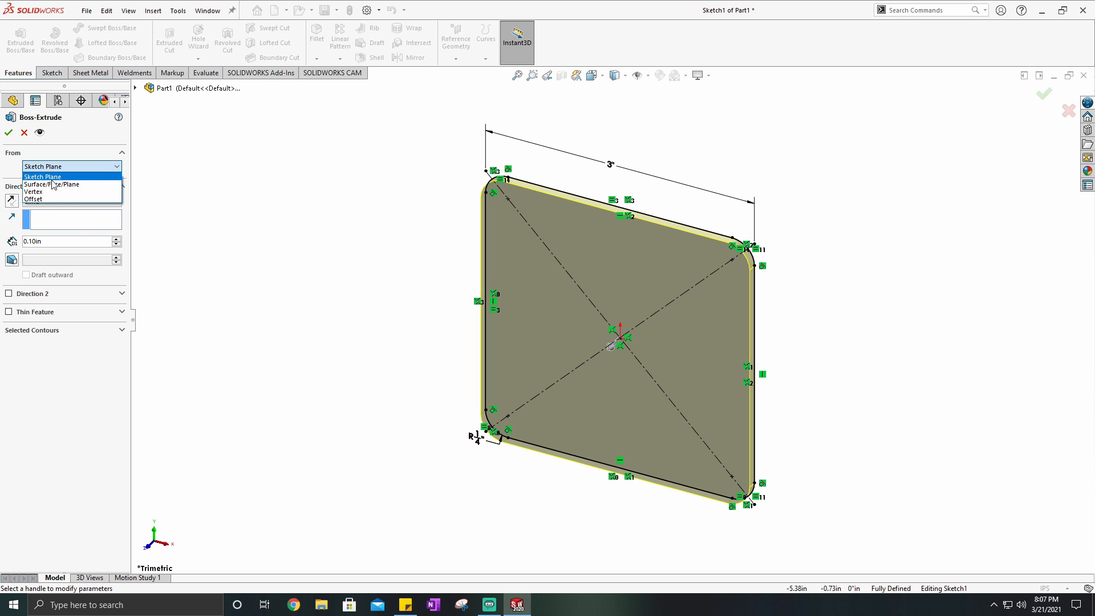
left_click(53, 176)
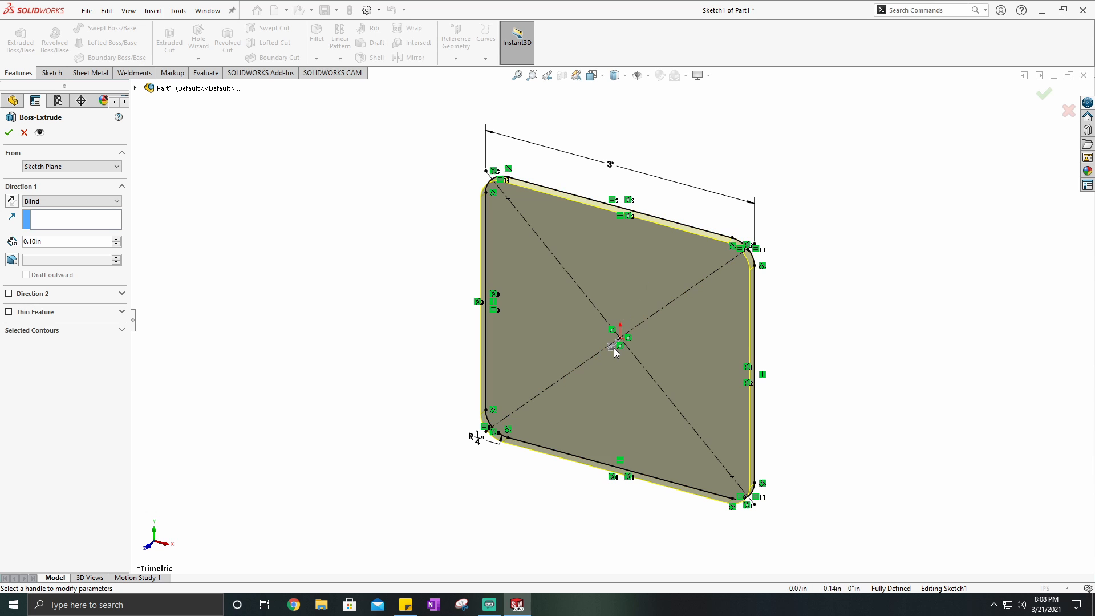
- Pull the extrusion preview forward to about 2.06 in and reverse its direction twice
mouse_move(610, 347)
left_mouse_down()
mouse_move(546, 418)
mouse_move(477, 435)
mouse_move(435, 469)
mouse_move(836, 162)
mouse_move(855, 174)
mouse_move(517, 437)
left_mouse_up()
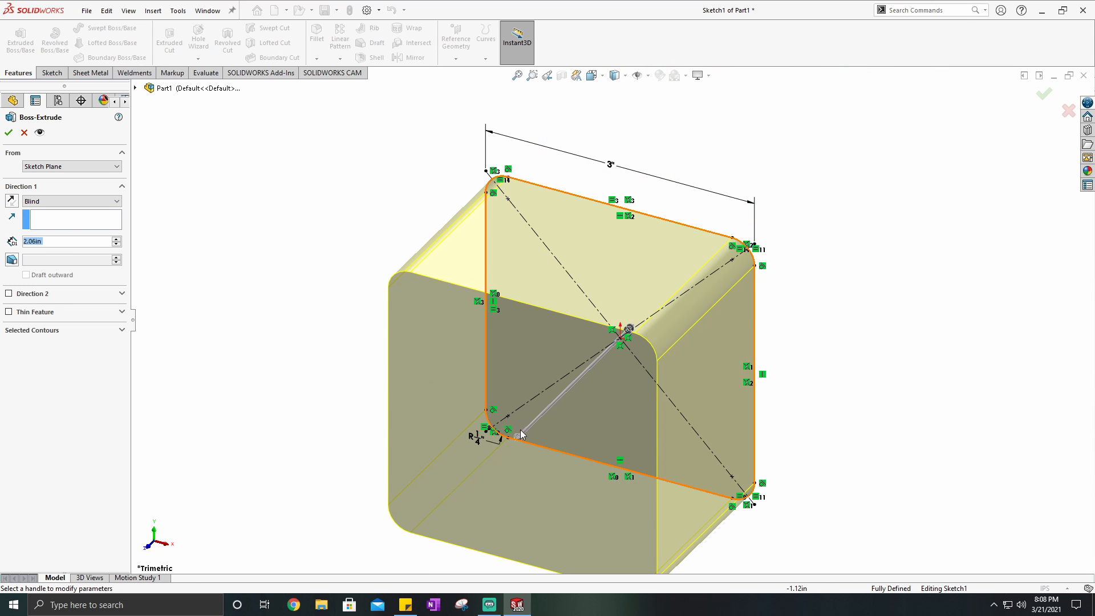
left_click(12, 202)
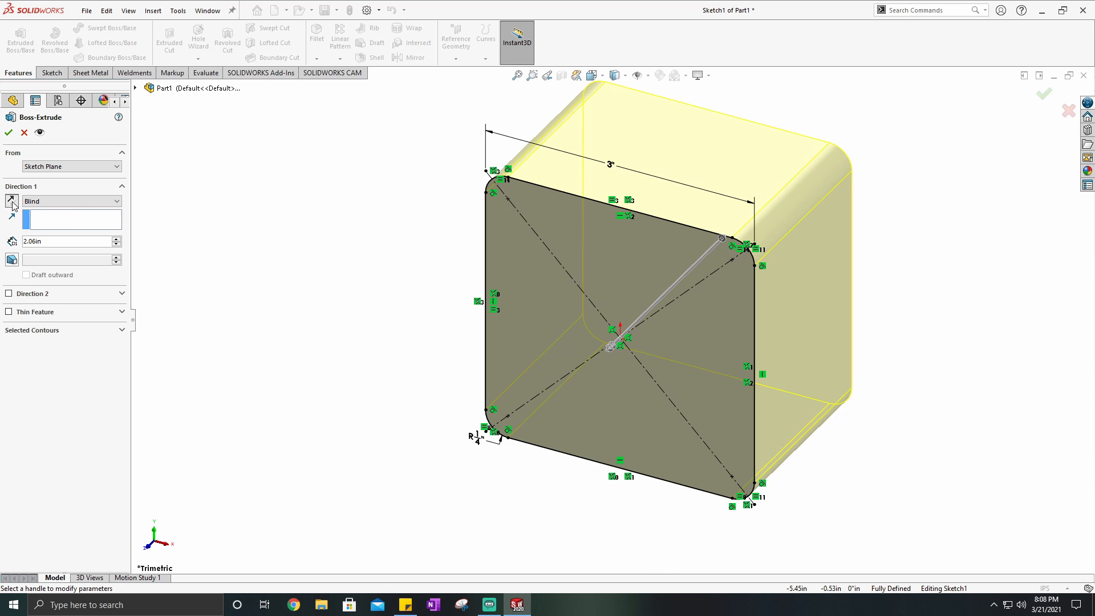
left_click(12, 203)
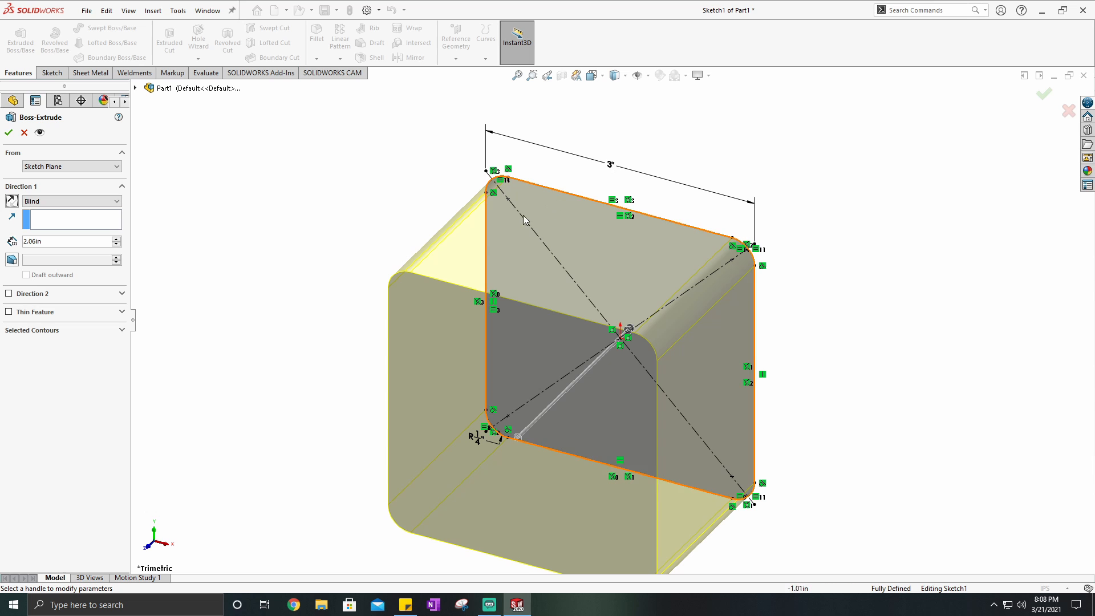
- Extrude the rounded square with the Mid Plane condition, trying a 2 in depth before setting it to 1 in
left_click(95, 203)
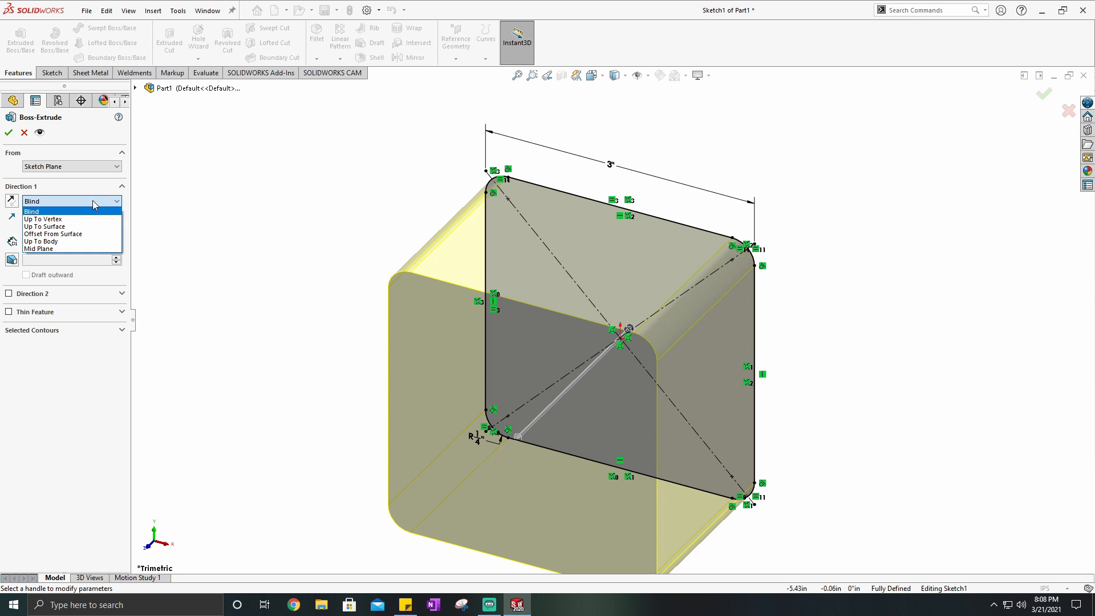
left_click(52, 249)
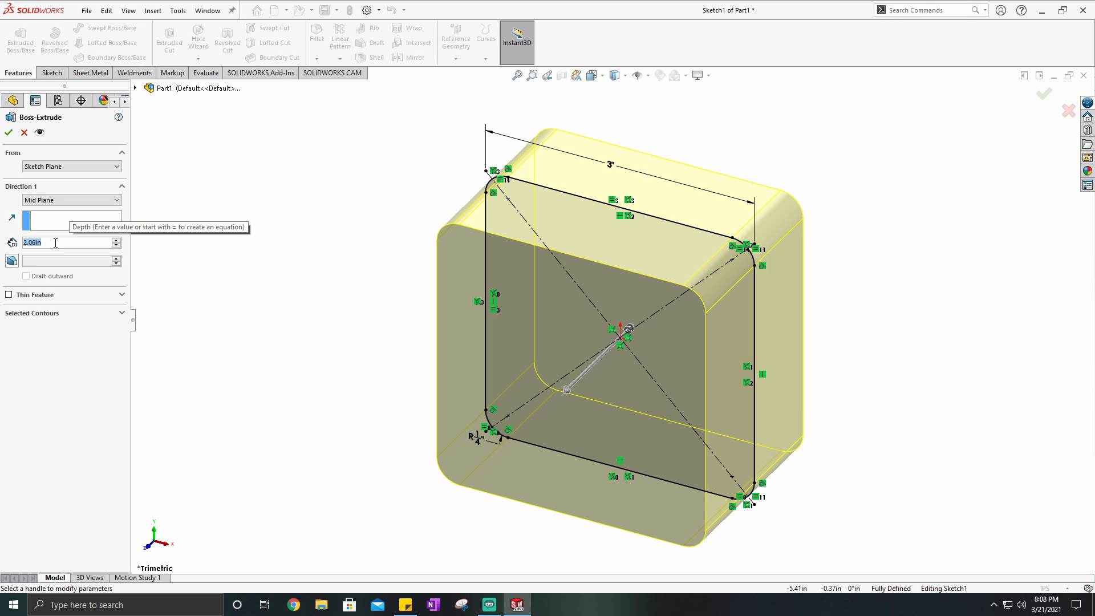
type("2")
key("Return")
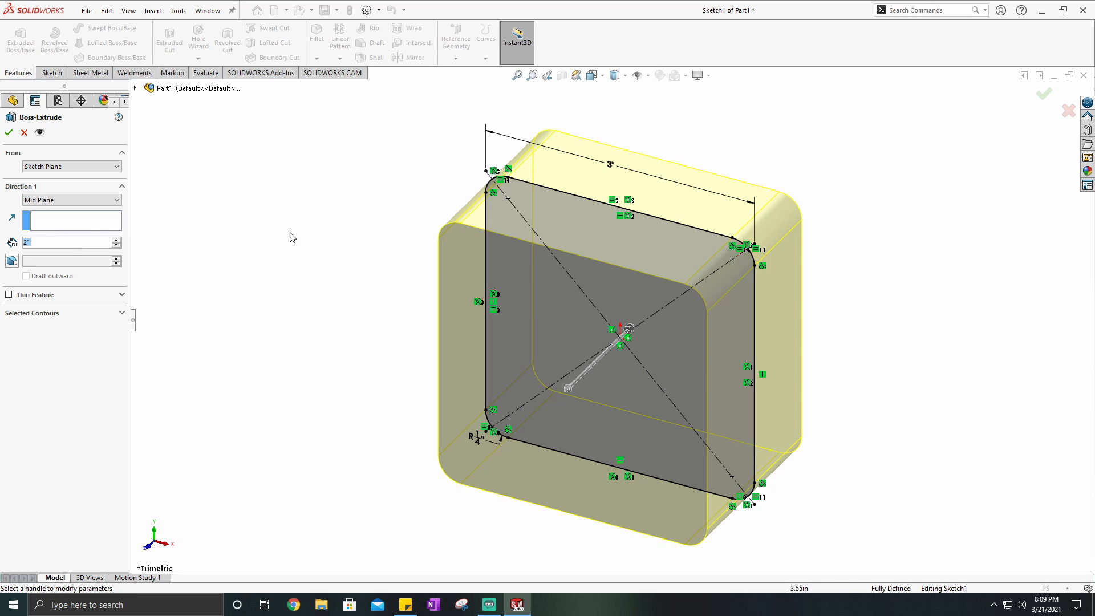
type("1")
key("Return")
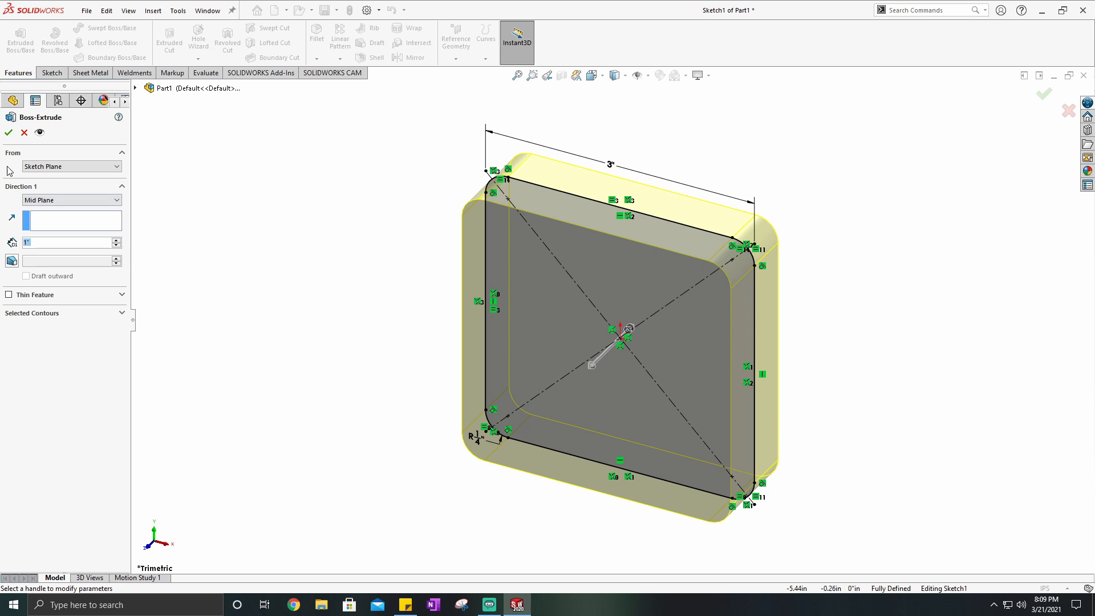
left_click(8, 132)
left_click(350, 210)
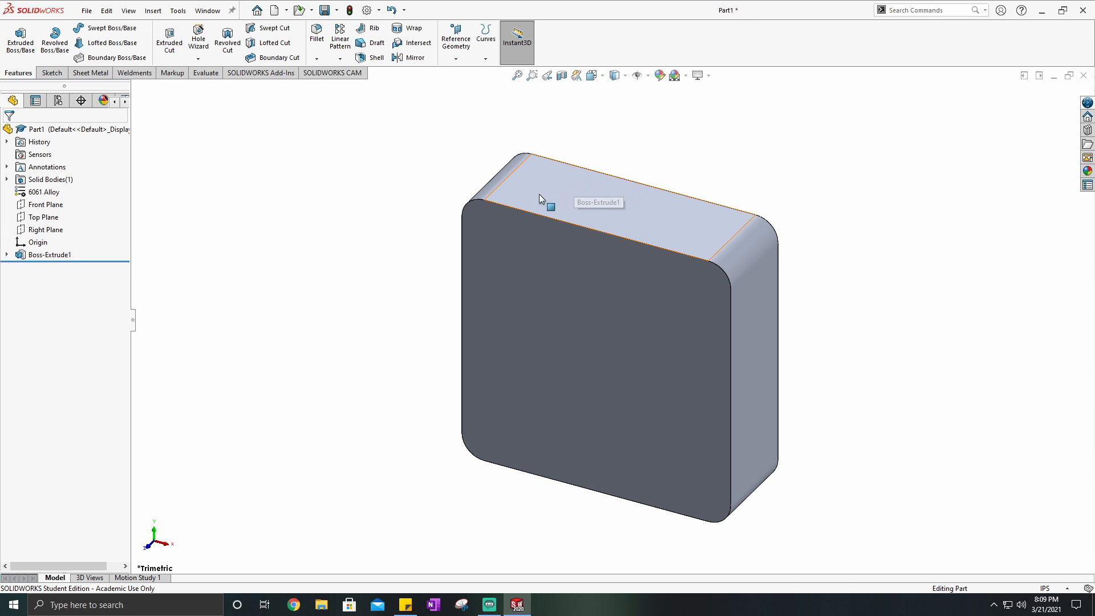
- Examine the extruded block and its rounded corner edges, restoring the Isometric view
middle_click_drag(706, 336, 589, 97)
left_click(591, 76)
left_click(656, 106)
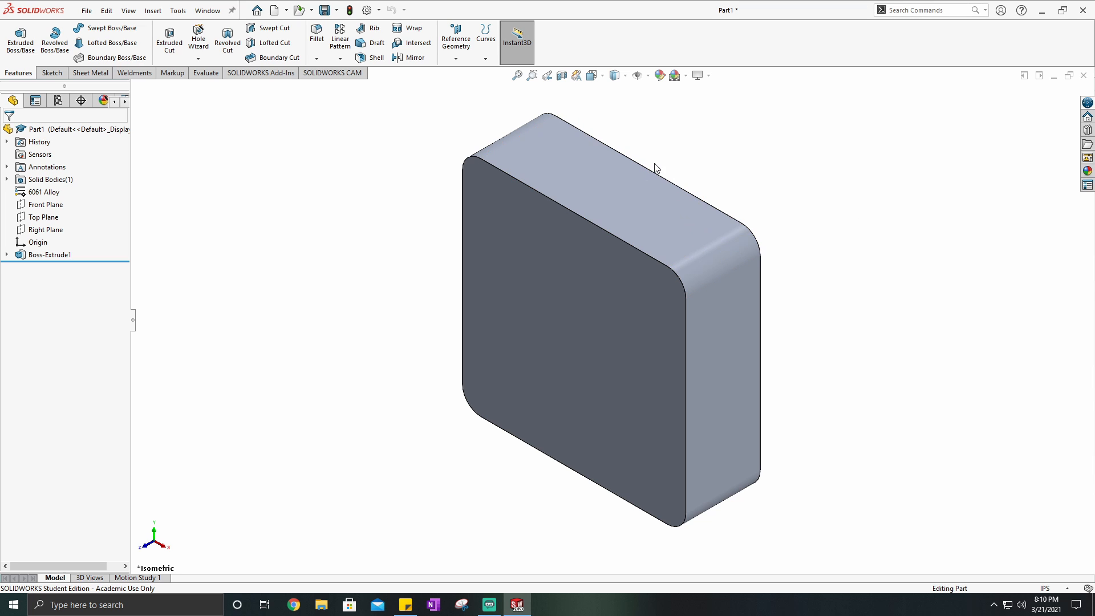
left_click(721, 235)
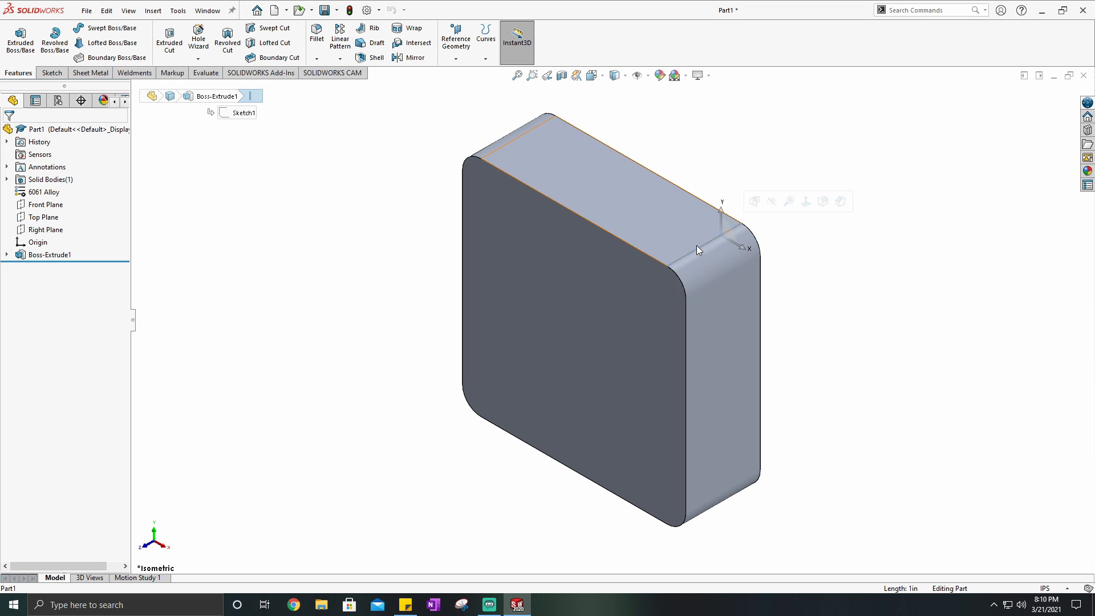
key("Escape")
left_click(729, 273)
left_click(828, 278)
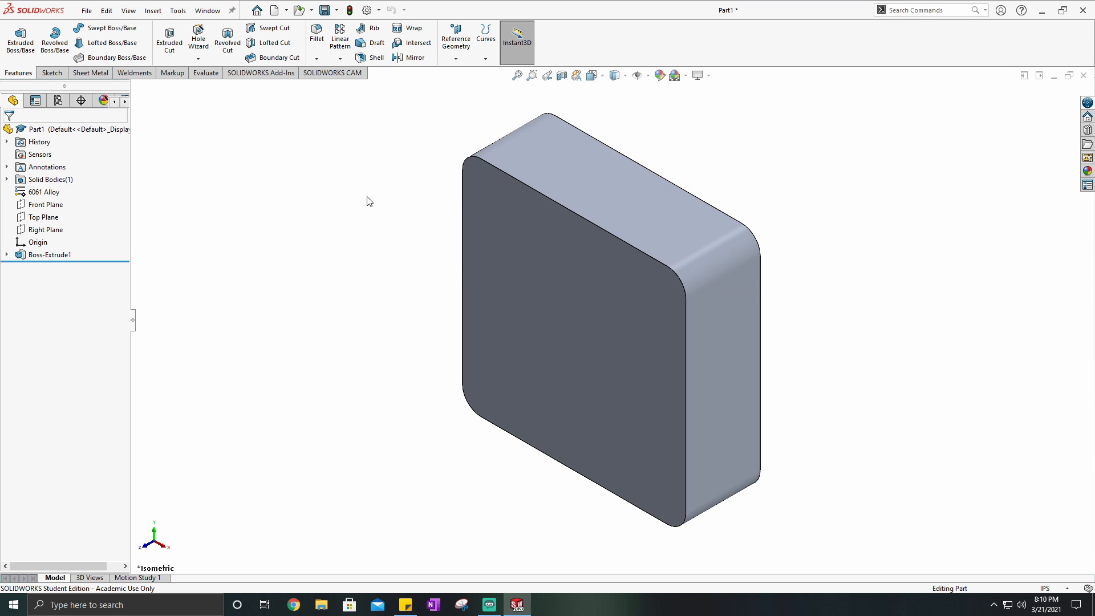
left_click(597, 76)
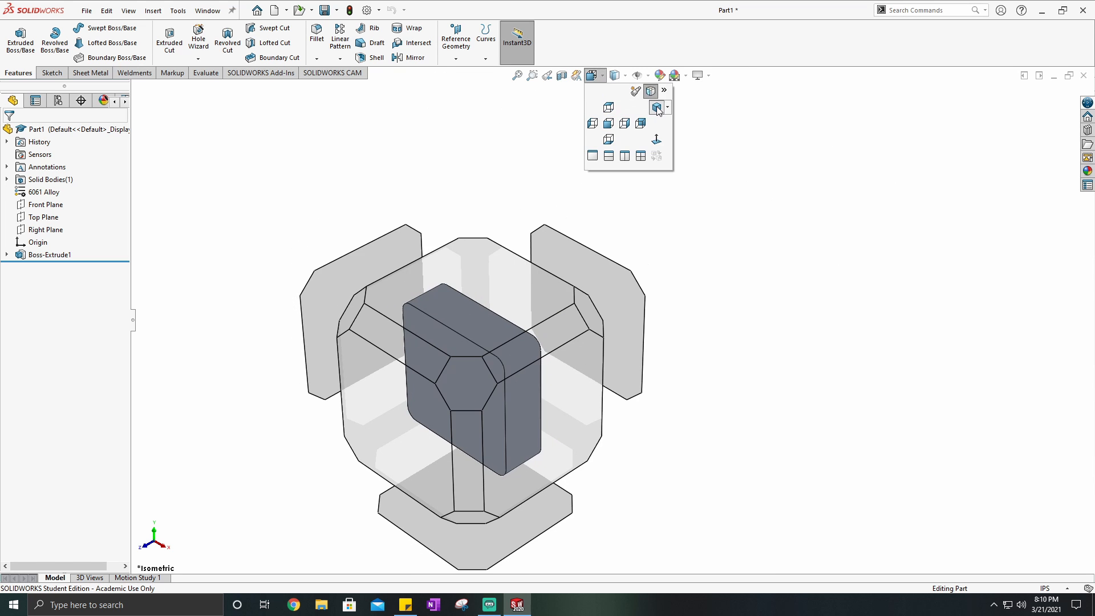
left_click(655, 107)
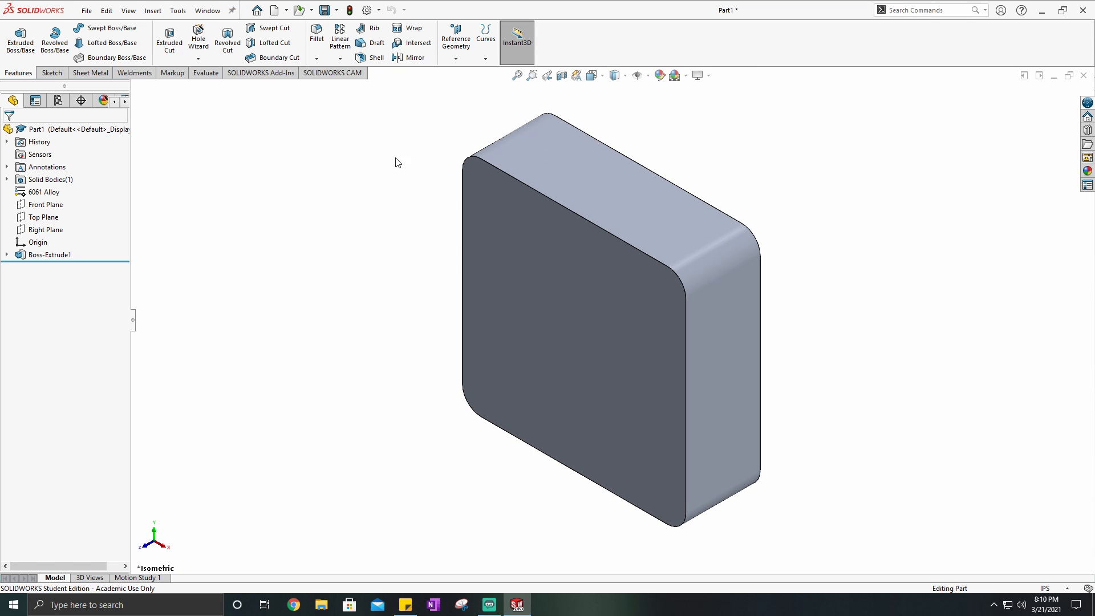
left_click(51, 72)
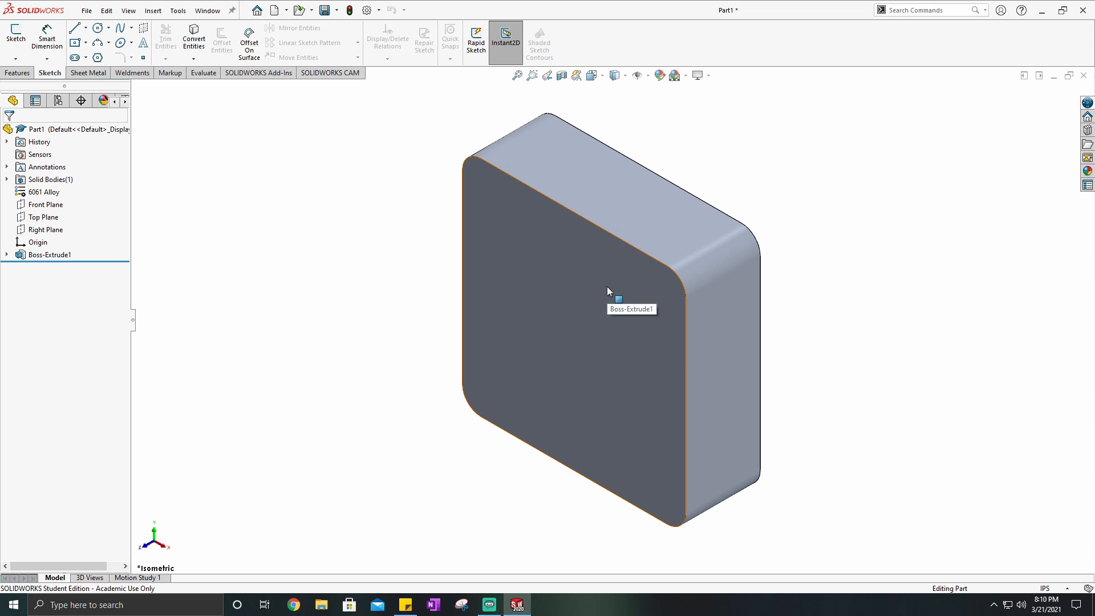
left_click(17, 46)
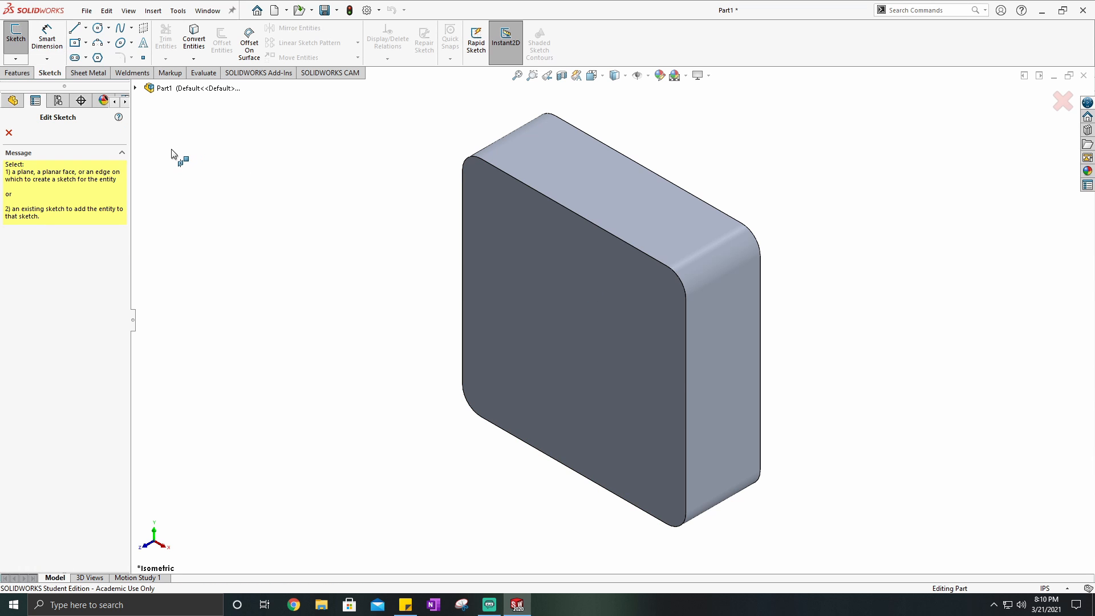
left_click(9, 134)
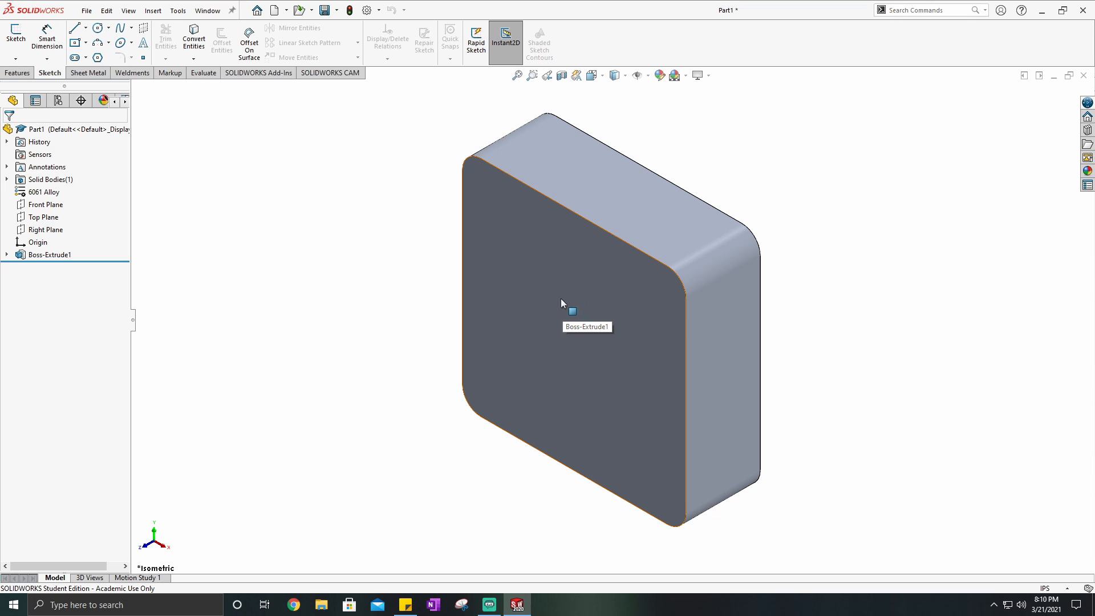
- Start a new sketch on the block's large front face and orient the view Normal To it
right_click(554, 313)
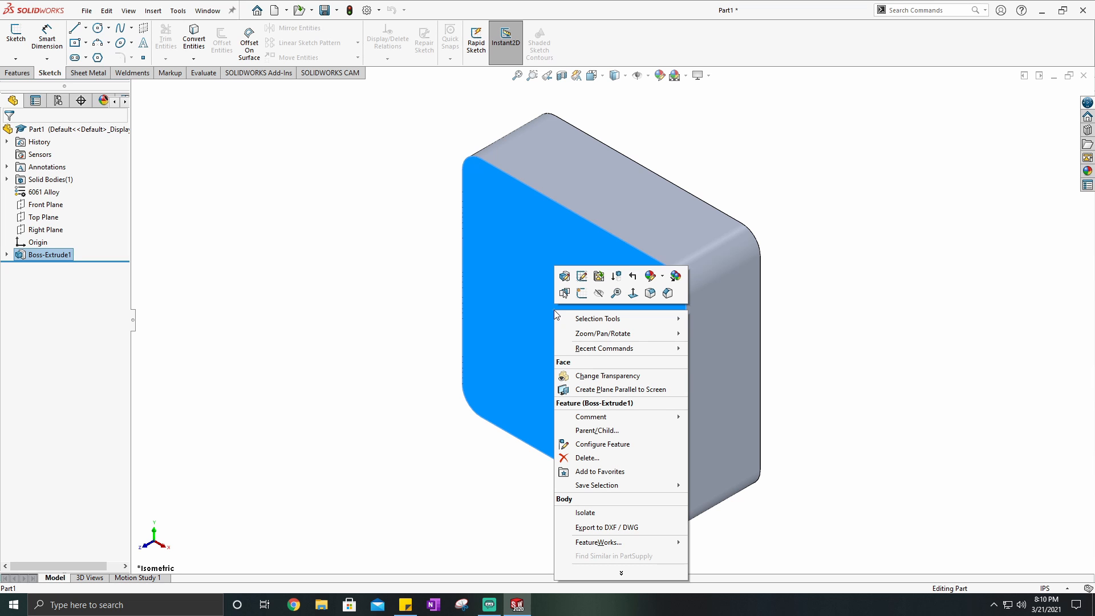
left_click(581, 294)
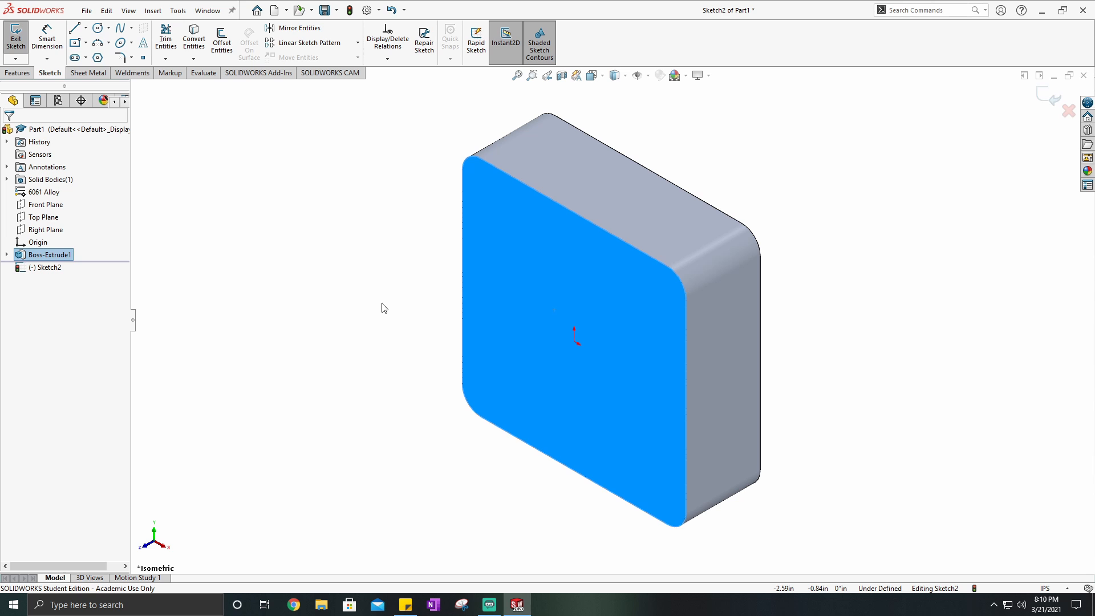
left_click(391, 302)
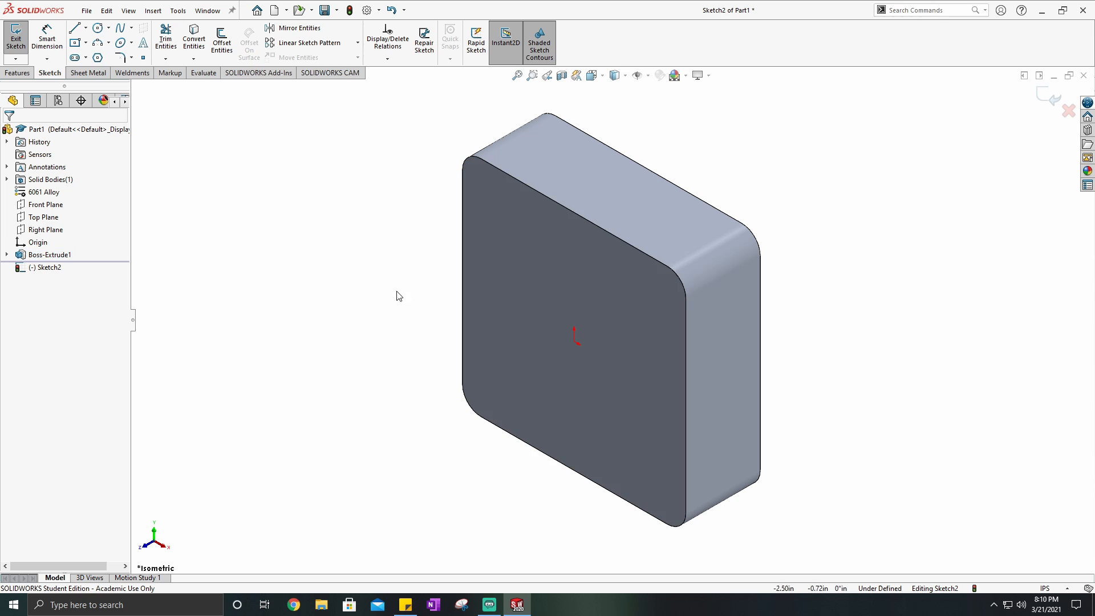
left_click(591, 76)
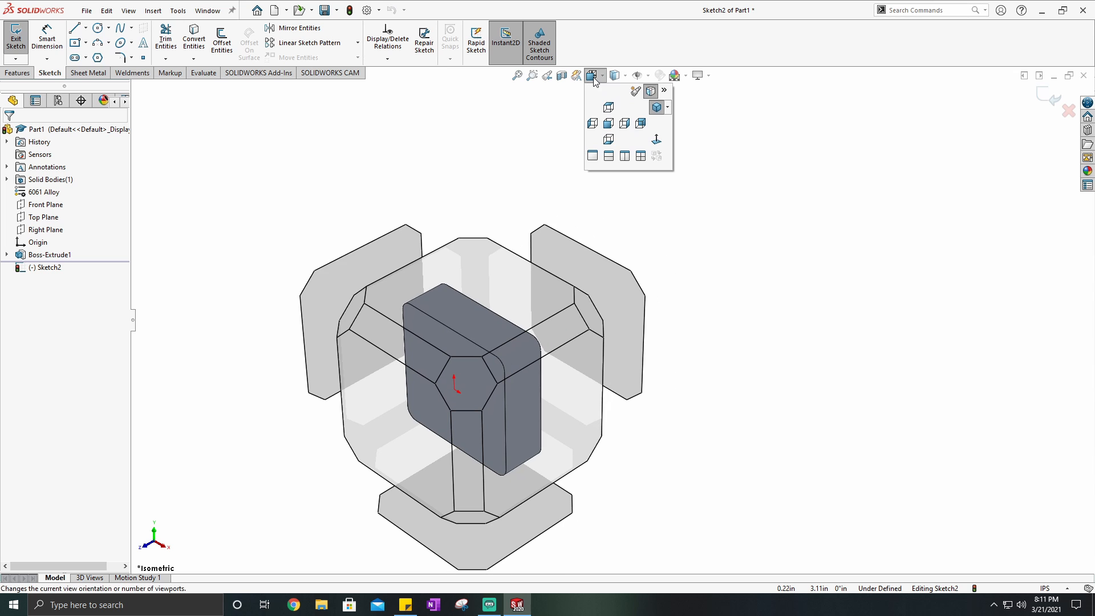
left_click(657, 140)
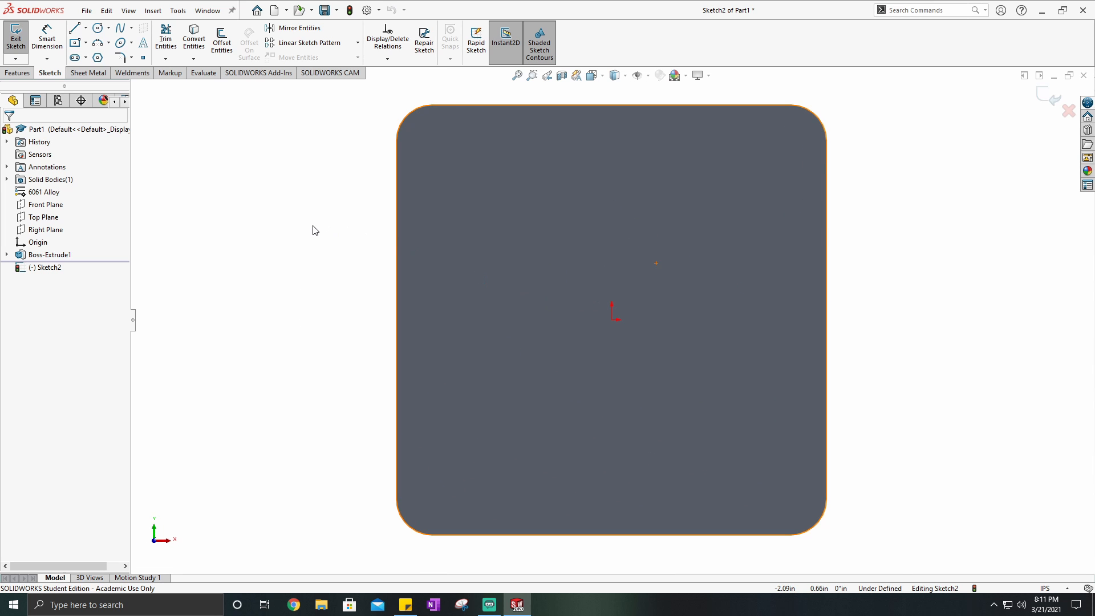
- Examine the sketch face in the Normal To view from both sides and from an angle
key("space")
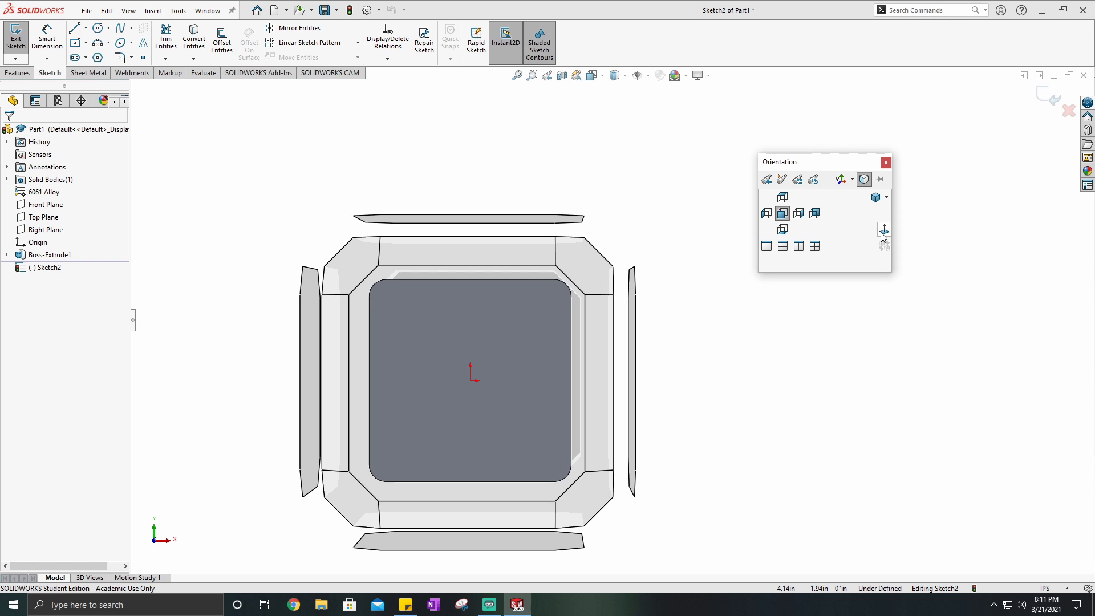
left_click(883, 231)
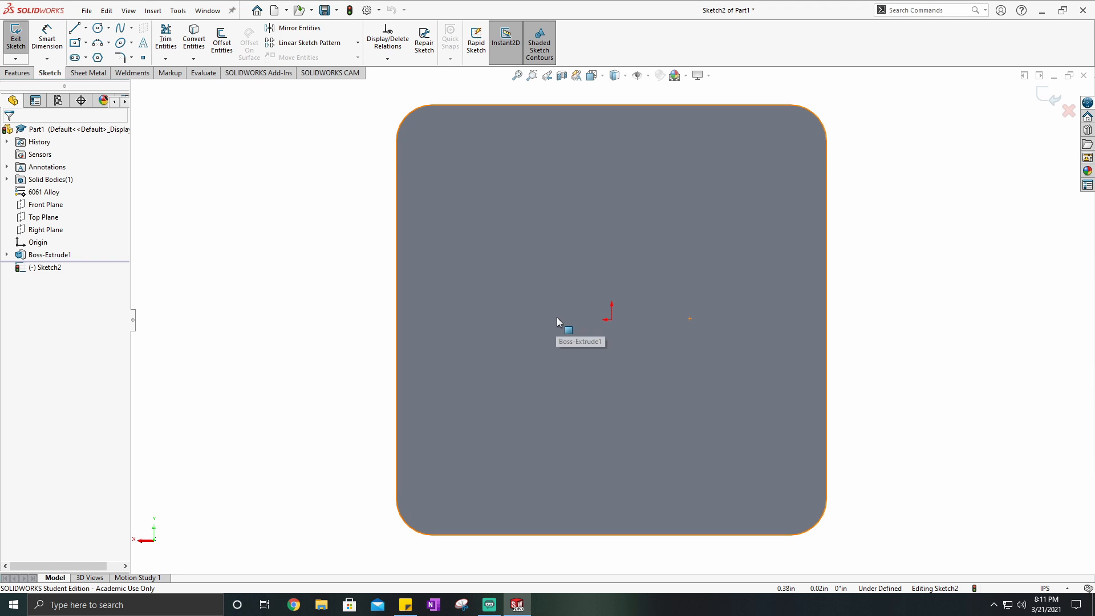
mouse_move(557, 317)
middle_mouse_down()
mouse_move(626, 311)
mouse_move(768, 327)
middle_mouse_up()
left_click(590, 77)
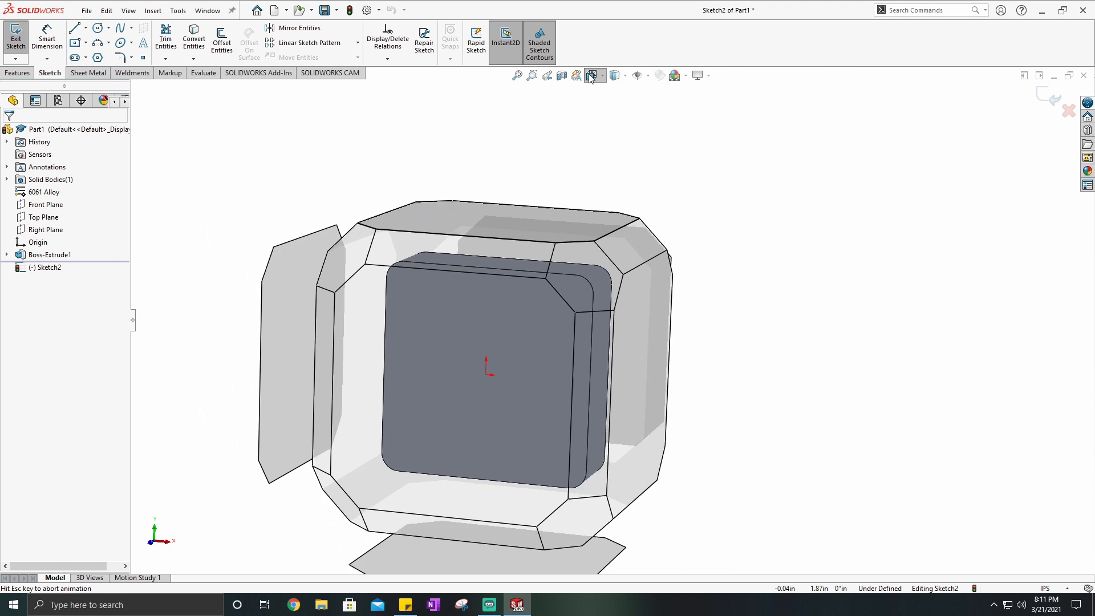
left_click(657, 138)
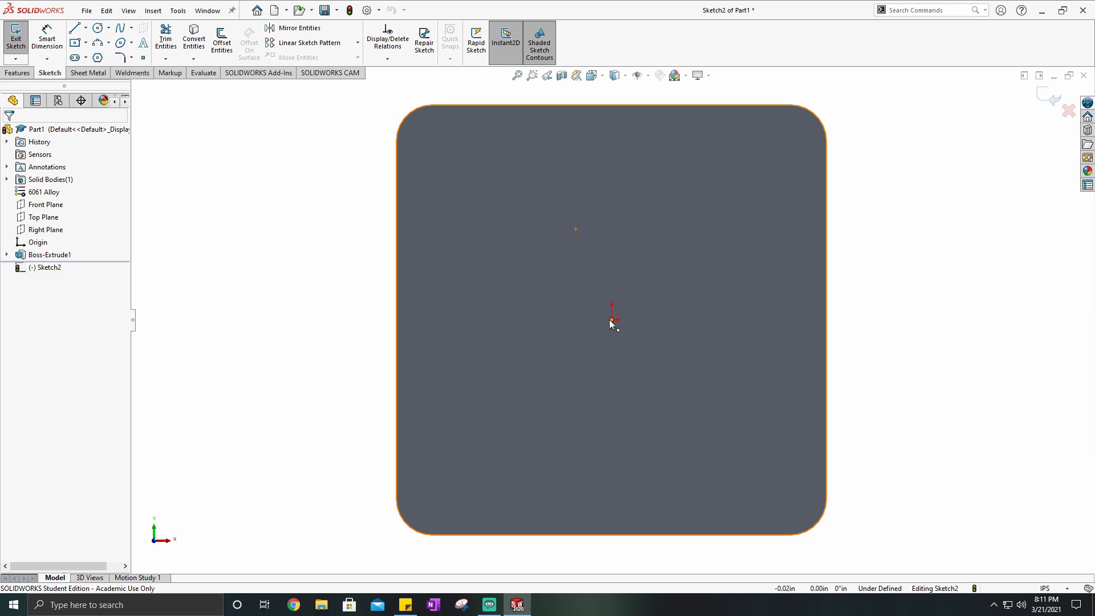
mouse_move(630, 323)
middle_mouse_down()
mouse_move(548, 251)
mouse_move(678, 358)
mouse_move(691, 343)
middle_mouse_up()
scroll(638, 310, "down", 3)
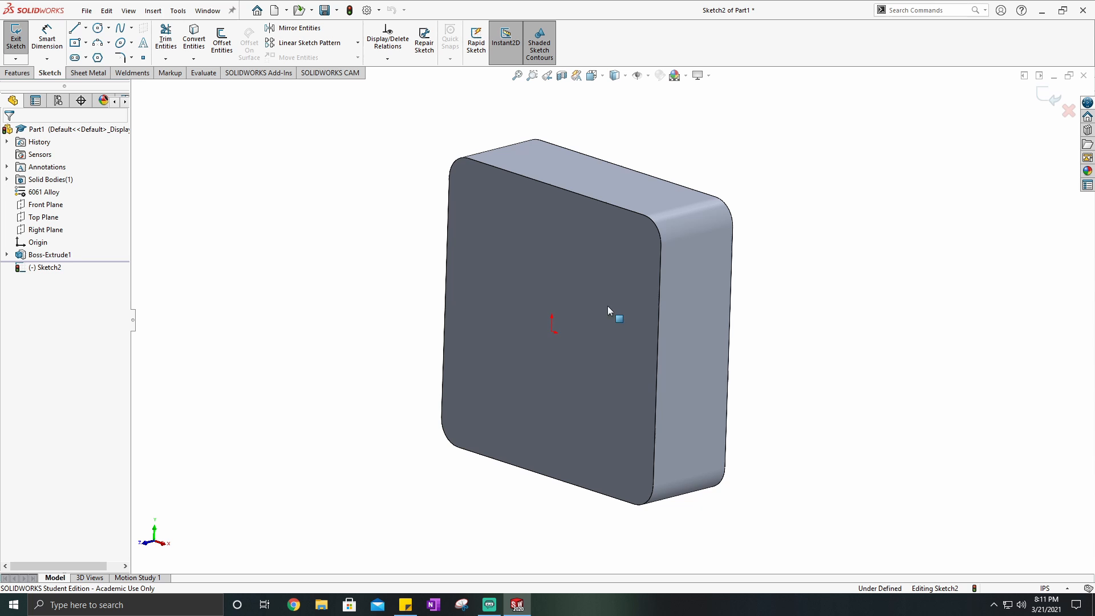
- Sketch a circle of about 1.24 in radius beside the block, centred at about X 5.37 in, Y 2.12 in
left_click(97, 29)
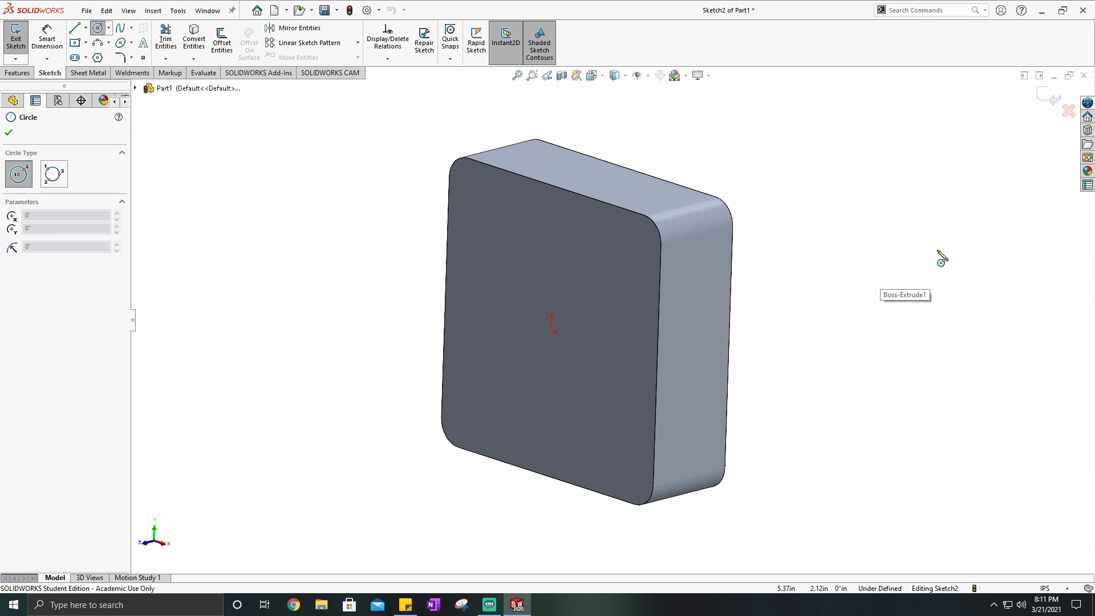
left_click_drag(944, 261, 1013, 297)
middle_click_drag(850, 298, 855, 271)
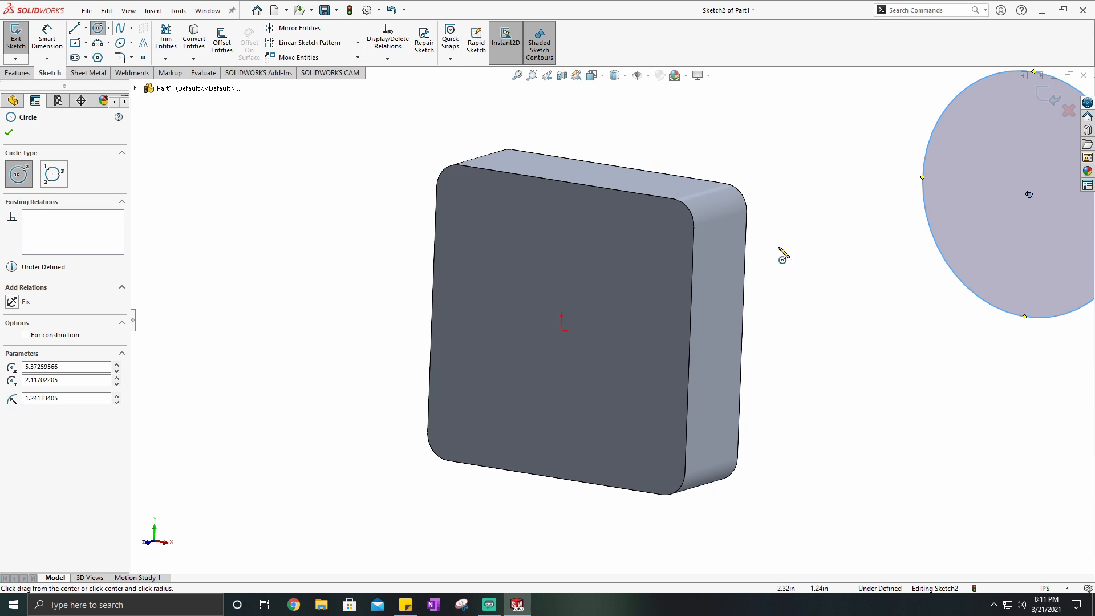
mouse_move(783, 256)
middle_mouse_down()
mouse_move(795, 247)
mouse_move(731, 253)
mouse_move(850, 276)
middle_mouse_up()
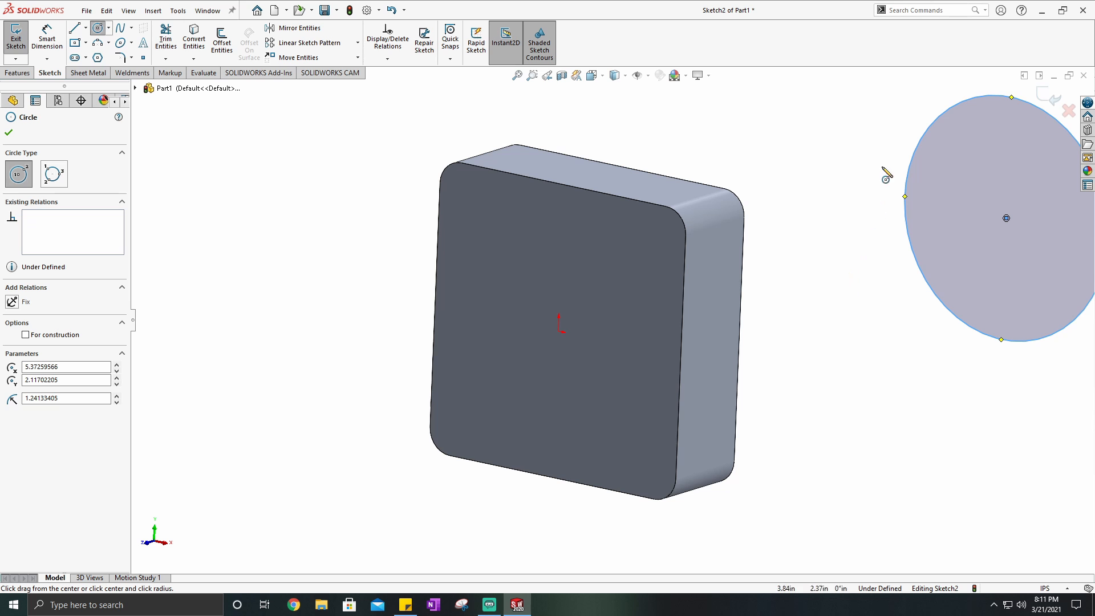
key("Escape")
- Snap the circle's centre onto the sketch origin at the middle of the block's front face
left_click_drag(1007, 219, 559, 330)
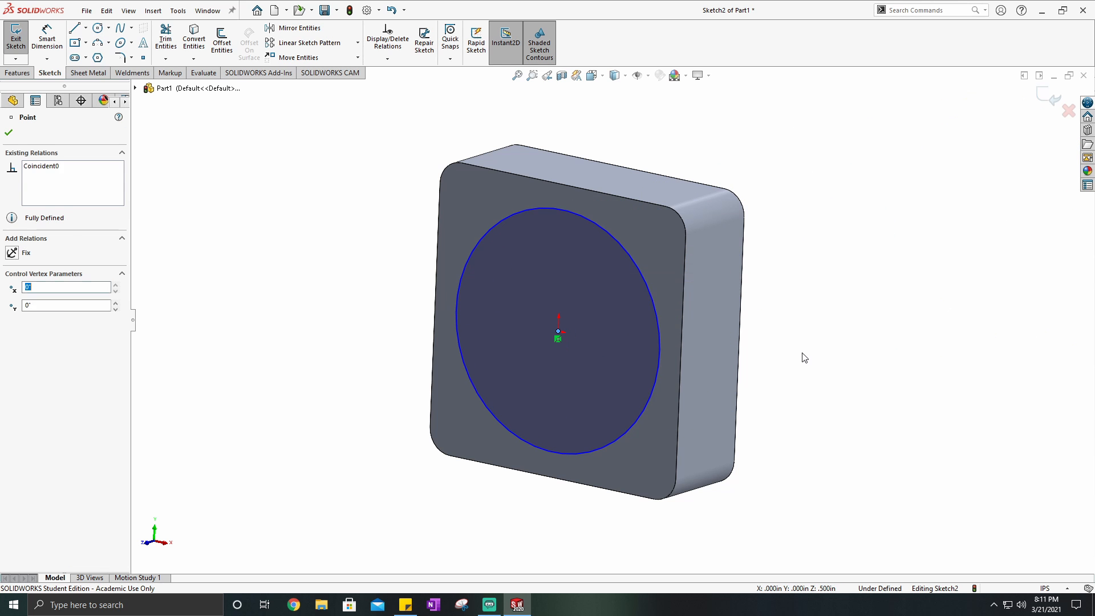
left_click(802, 354)
scroll(570, 306, "down", 5)
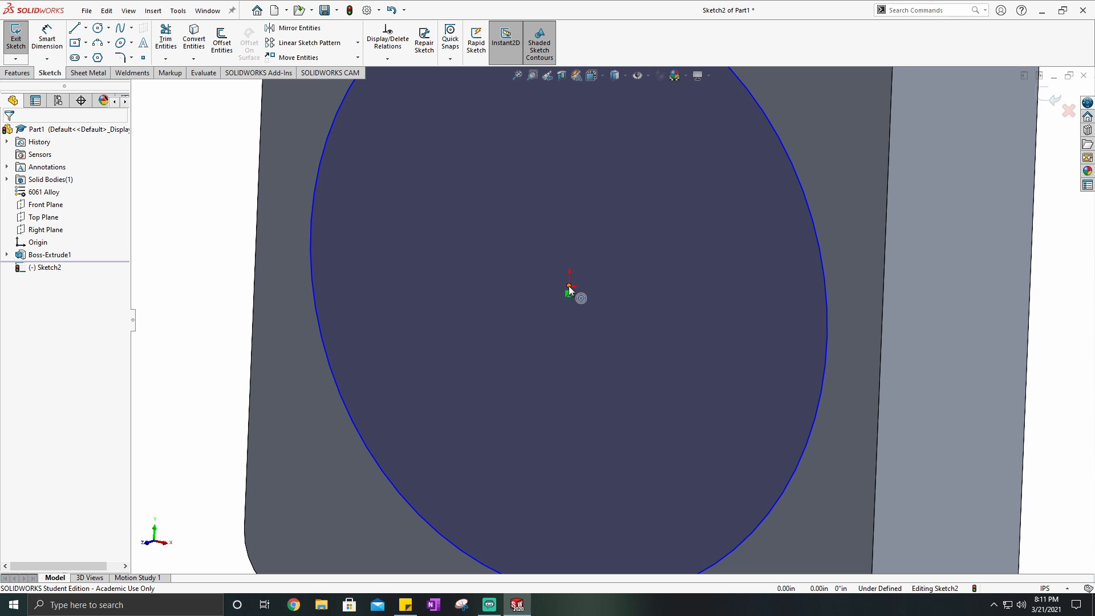
scroll(569, 289, "up", 6)
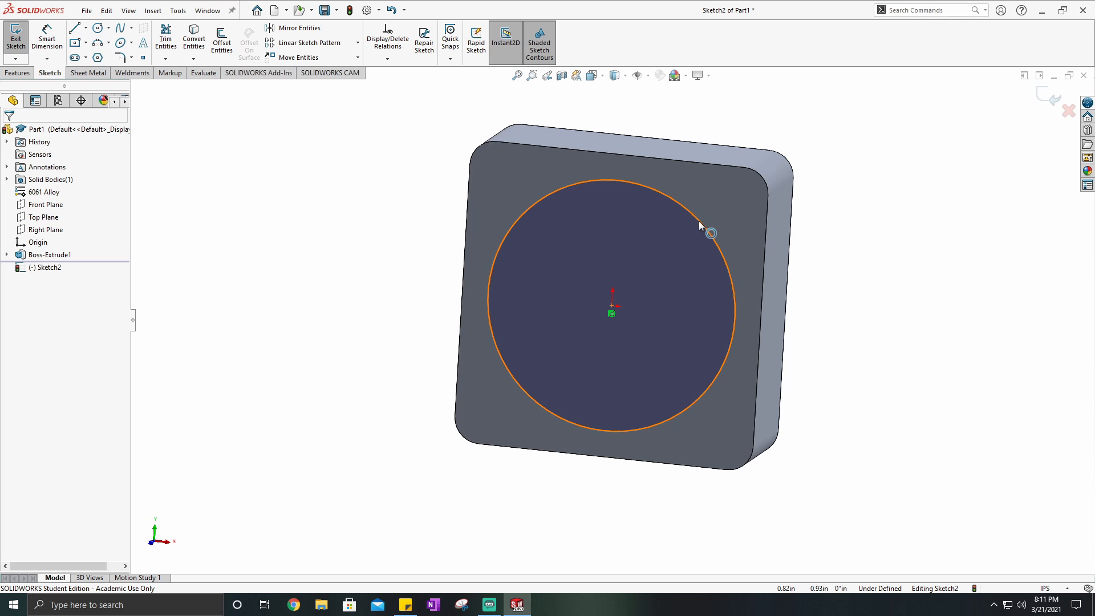
- Examine the centred circle on the block's front face from several angles and in the Isometric view
mouse_move(611, 306)
left_mouse_down()
mouse_move(519, 294)
mouse_move(798, 280)
left_mouse_up()
left_click(862, 273)
middle_click_drag(663, 262, 636, 326)
scroll(606, 304, "down", 3)
scroll(636, 323, "up", 3)
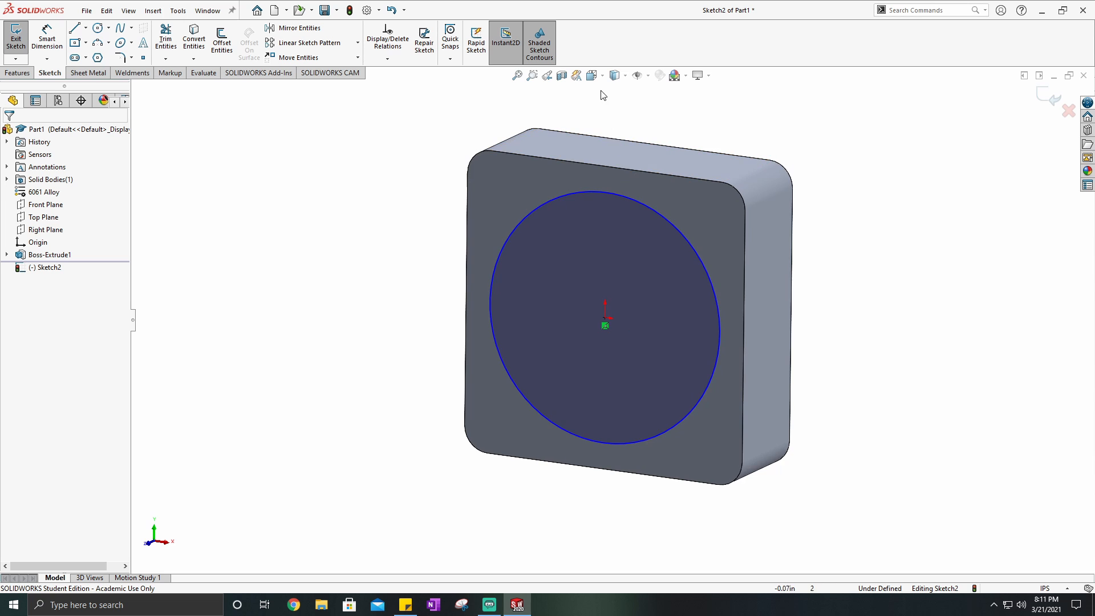
left_click(592, 75)
left_click(656, 107)
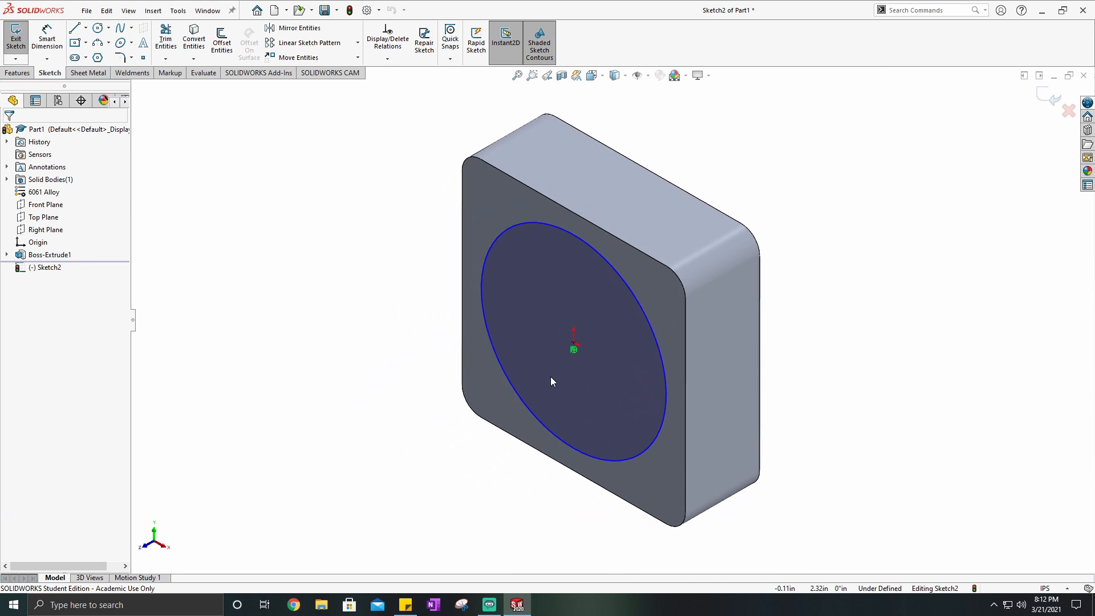
scroll(577, 351, "down", 5)
scroll(593, 346, "up", 2)
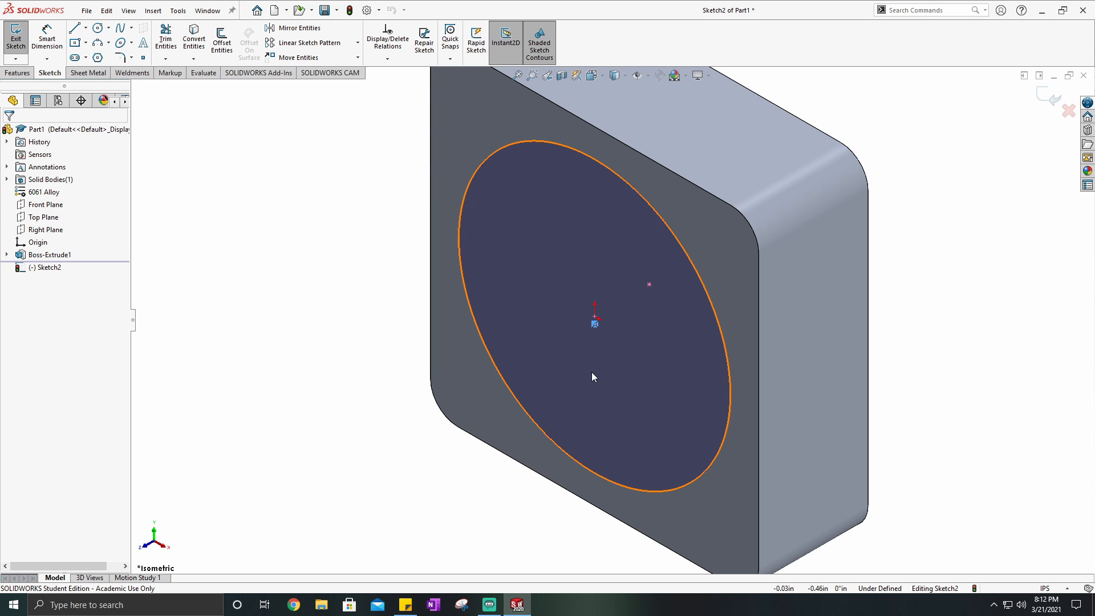
- Move the circle's centre off the origin to about X -1.96 in, Y -0.07 in
left_click_drag(590, 371, 647, 269)
left_click_drag(594, 316, 380, 202)
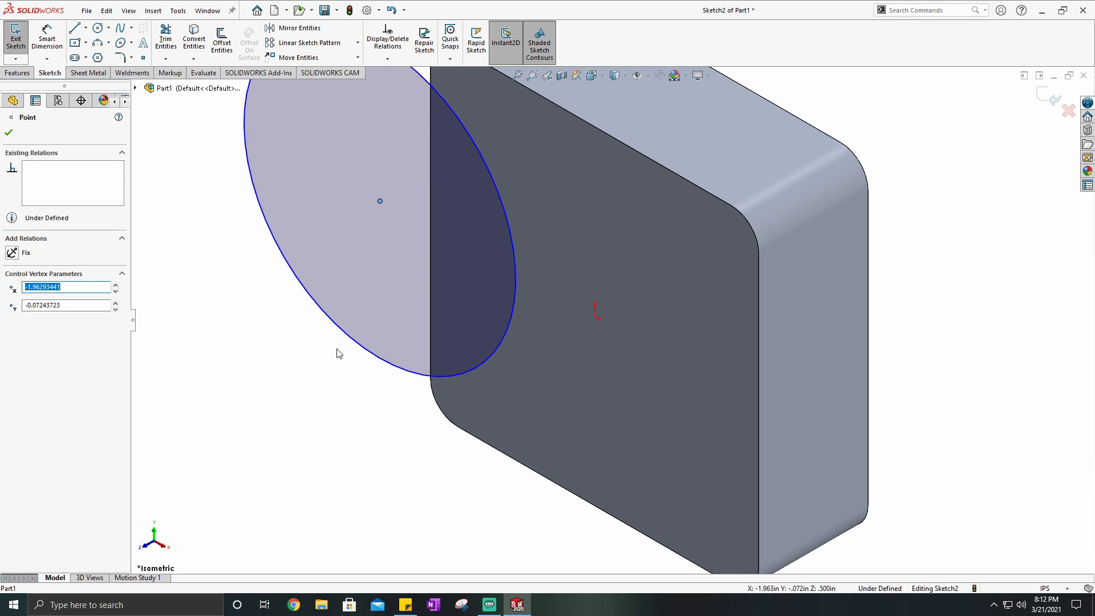
left_click(301, 334)
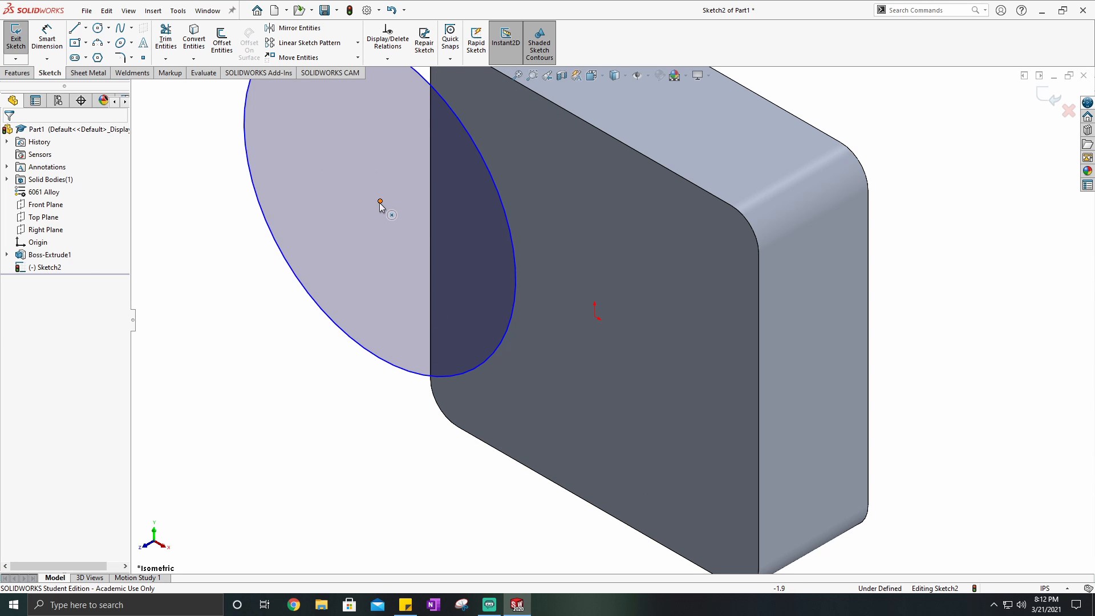
- Try to select the circle's centre point together with the sketch origin
left_click(380, 202)
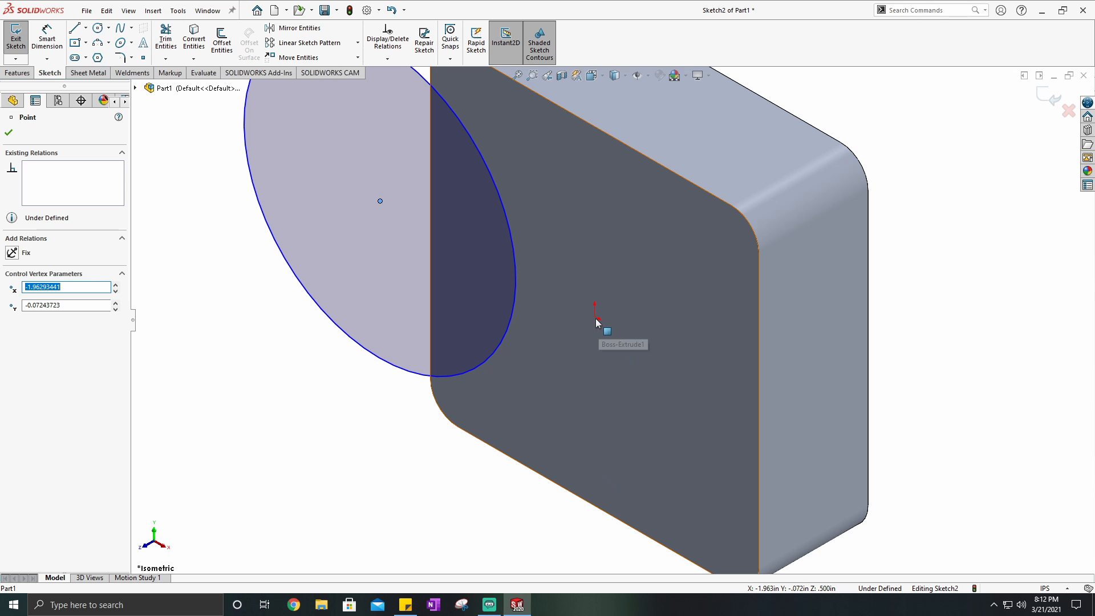
middle_click_drag(594, 317, 608, 298, "ctrl")
middle_click_drag(664, 327, 673, 301)
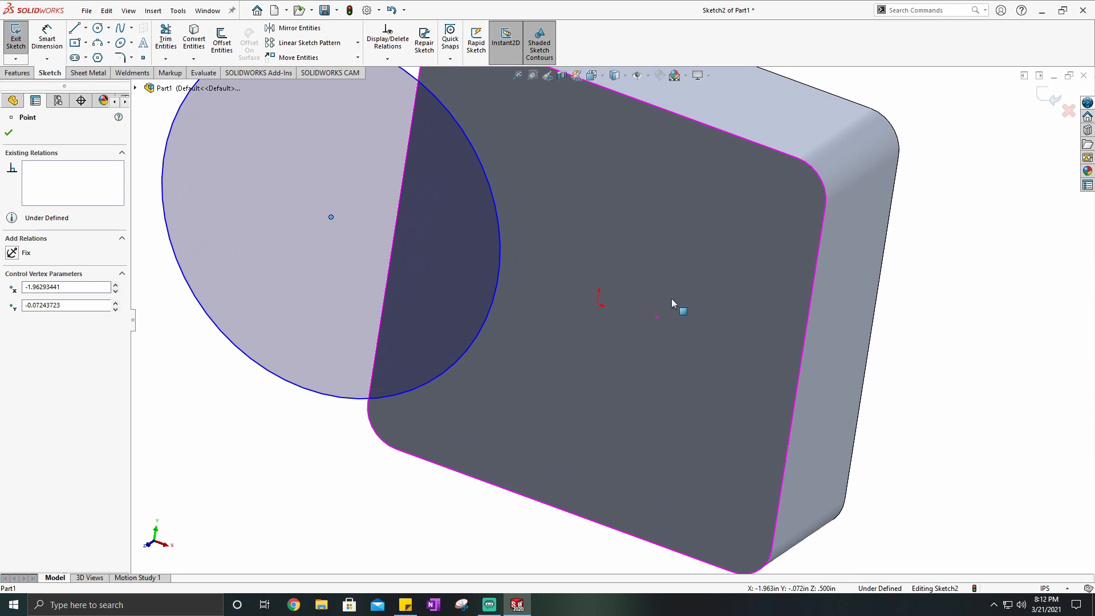
left_click(217, 420)
left_click(330, 219)
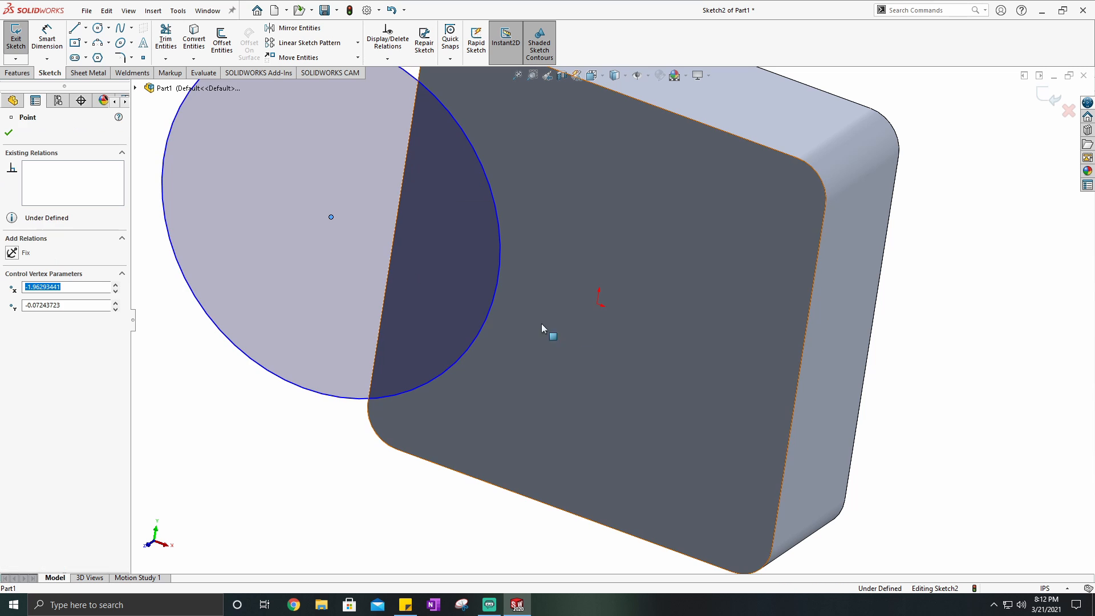
left_click(352, 426)
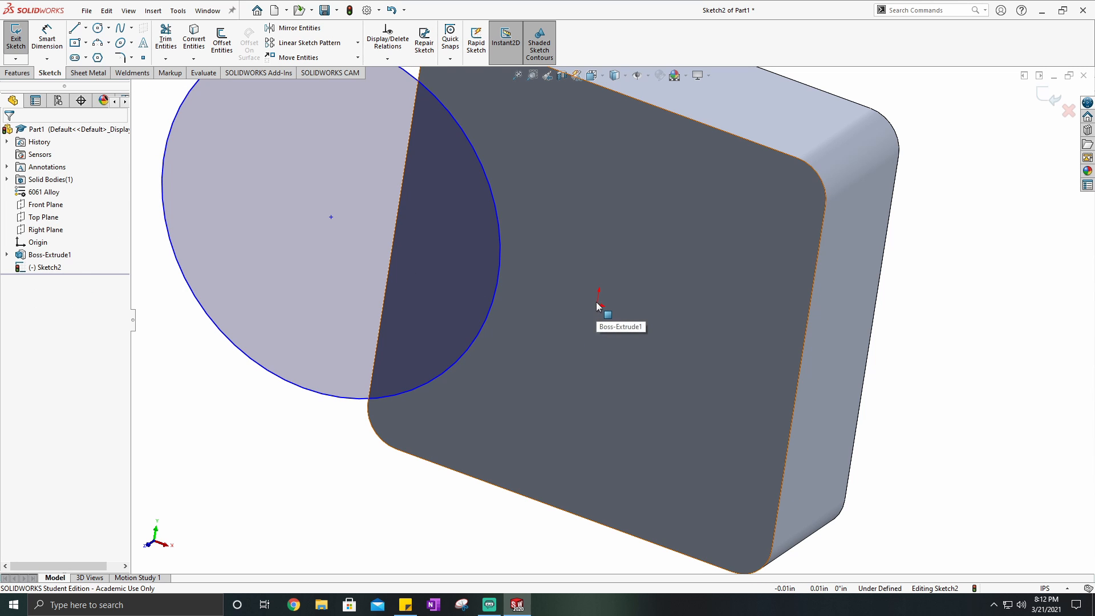
left_click(626, 312)
scroll(627, 311, "up", 5)
left_click(807, 344)
scroll(502, 279, "down", 3)
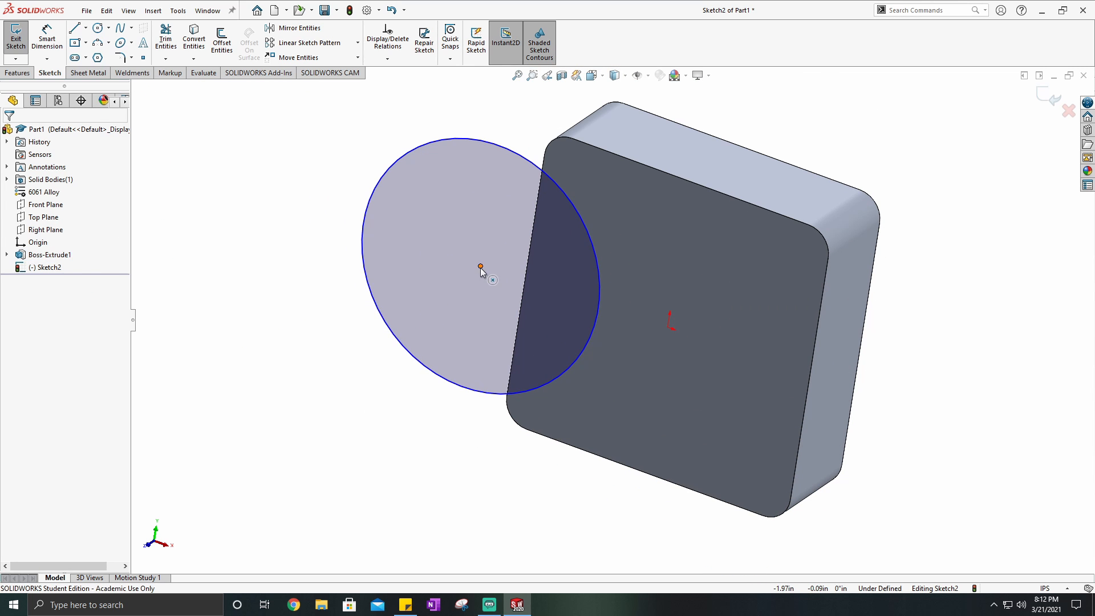
- Move the circle's centre back onto the sketch origin so the two are coincident
left_click_drag(480, 267, 668, 330)
left_click(420, 289)
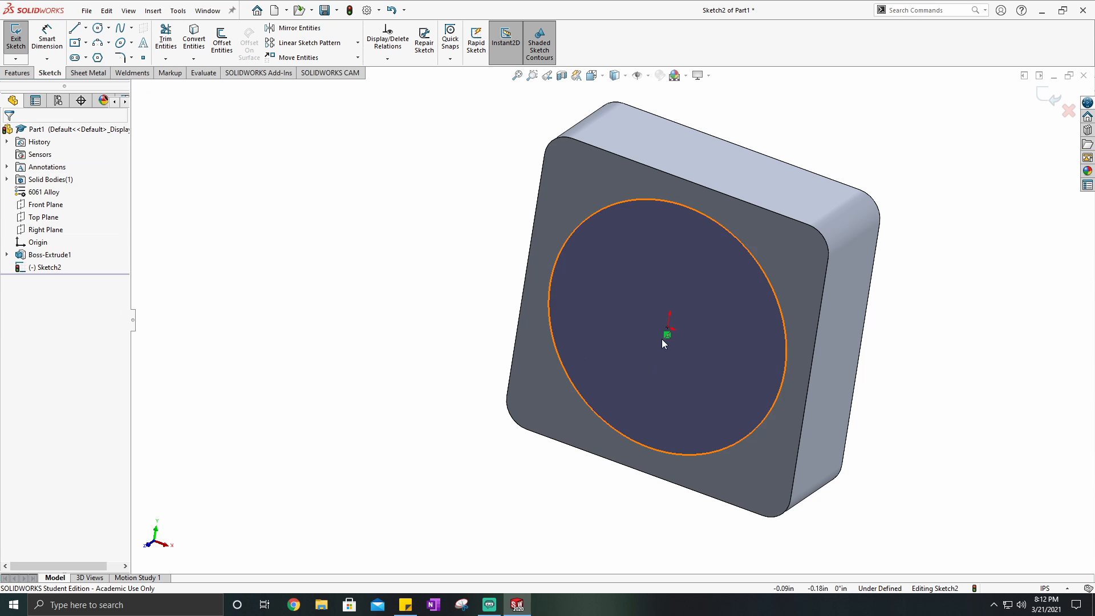
scroll(662, 338, "down", 3)
mouse_move(703, 335)
middle_mouse_down()
mouse_move(665, 316)
mouse_move(715, 340)
middle_mouse_up()
scroll(715, 341, "up", 5)
left_click(596, 75)
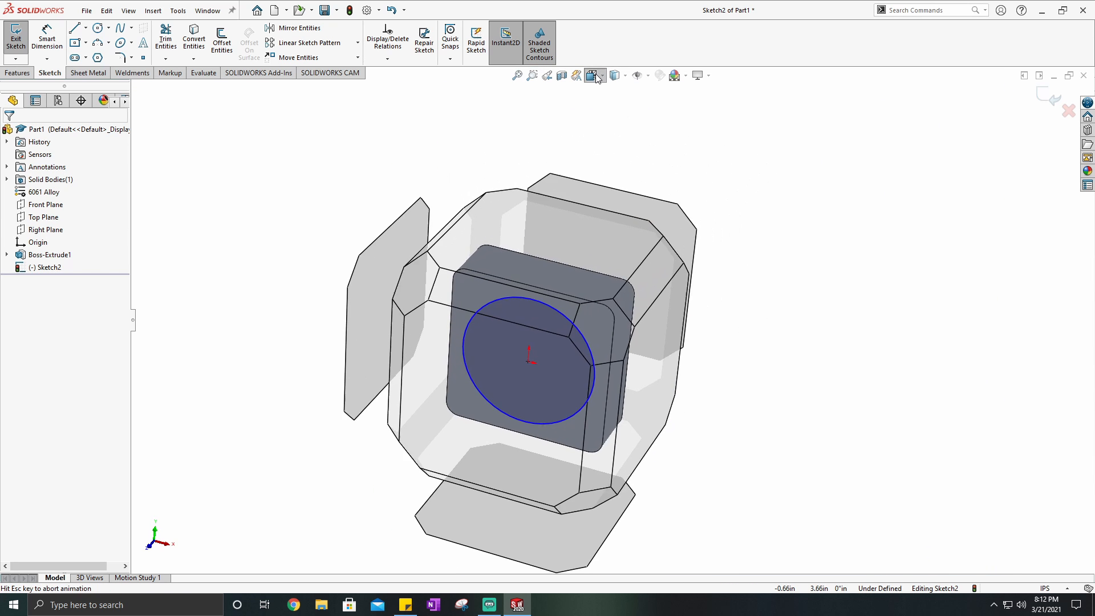
left_click(660, 110)
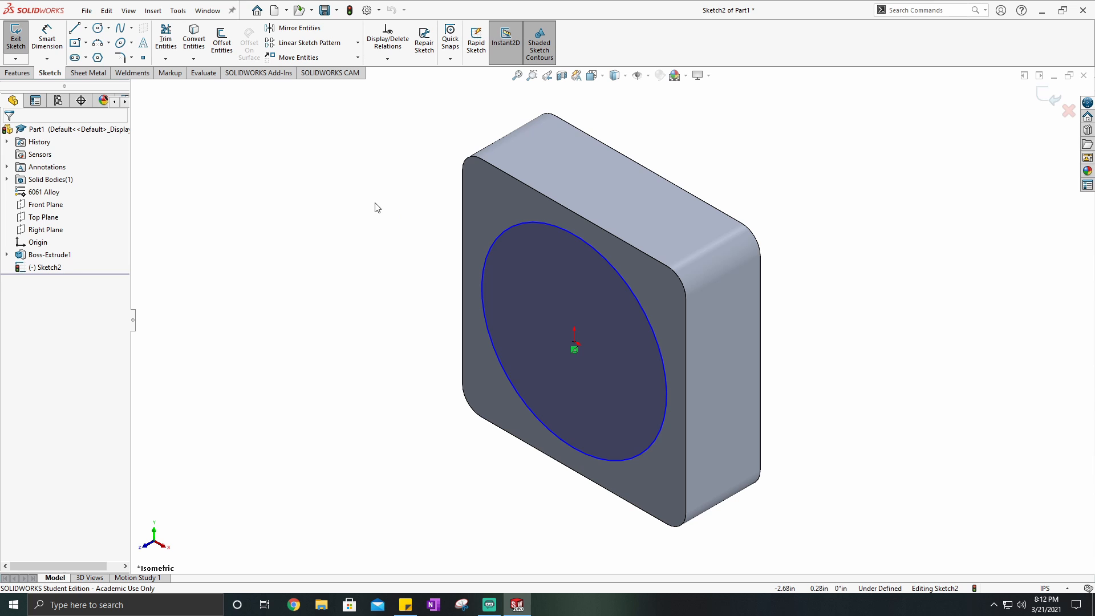
- Dimension the circle's diameter with Smart Dimension and set it to 1 in
left_click(512, 227)
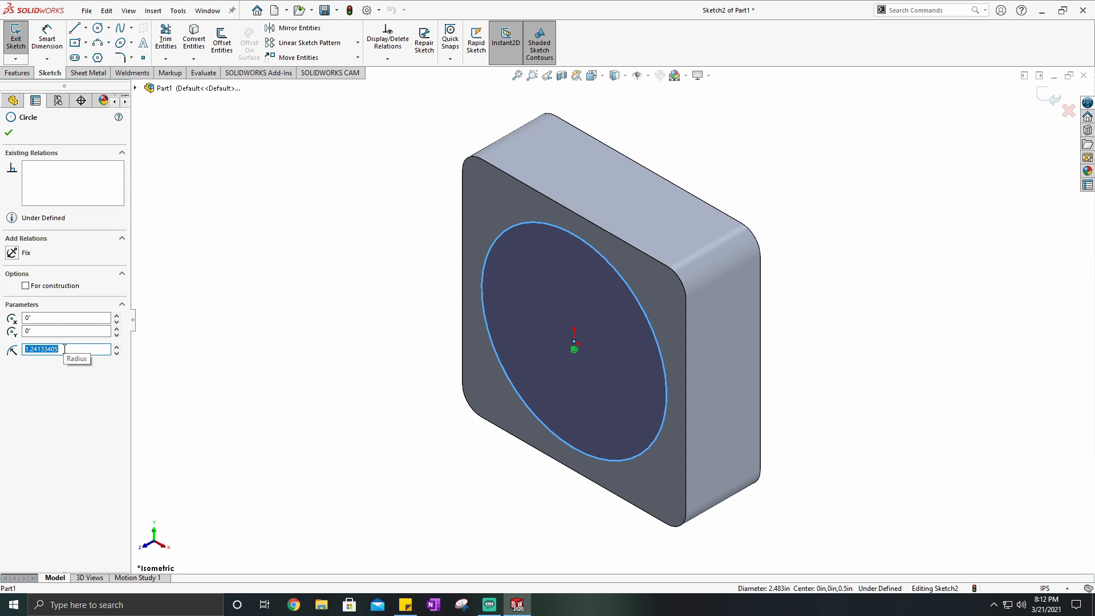
key("Escape")
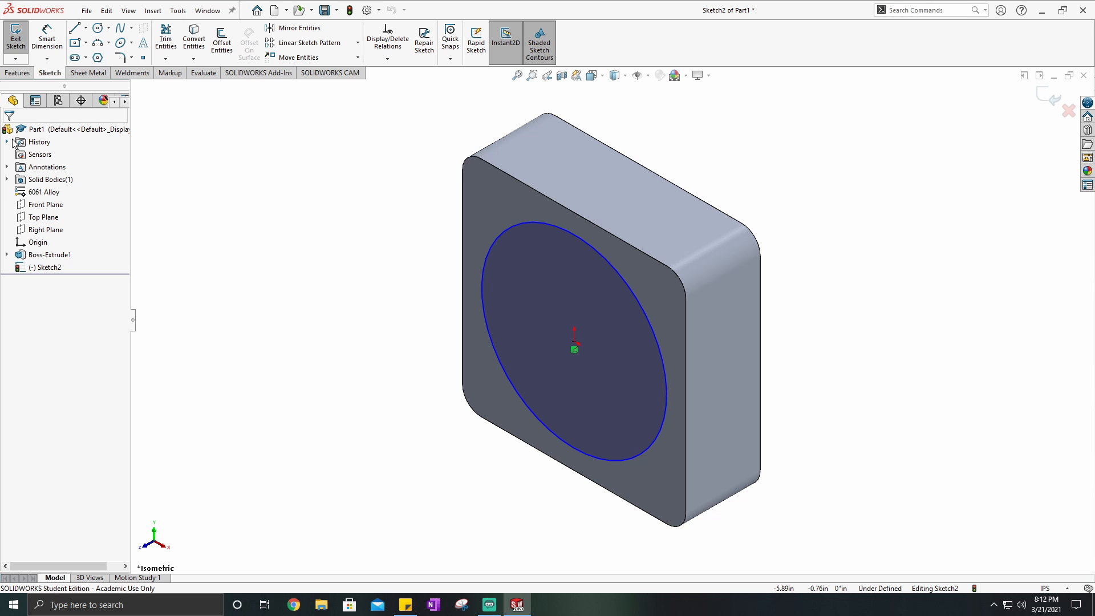
left_click(41, 46)
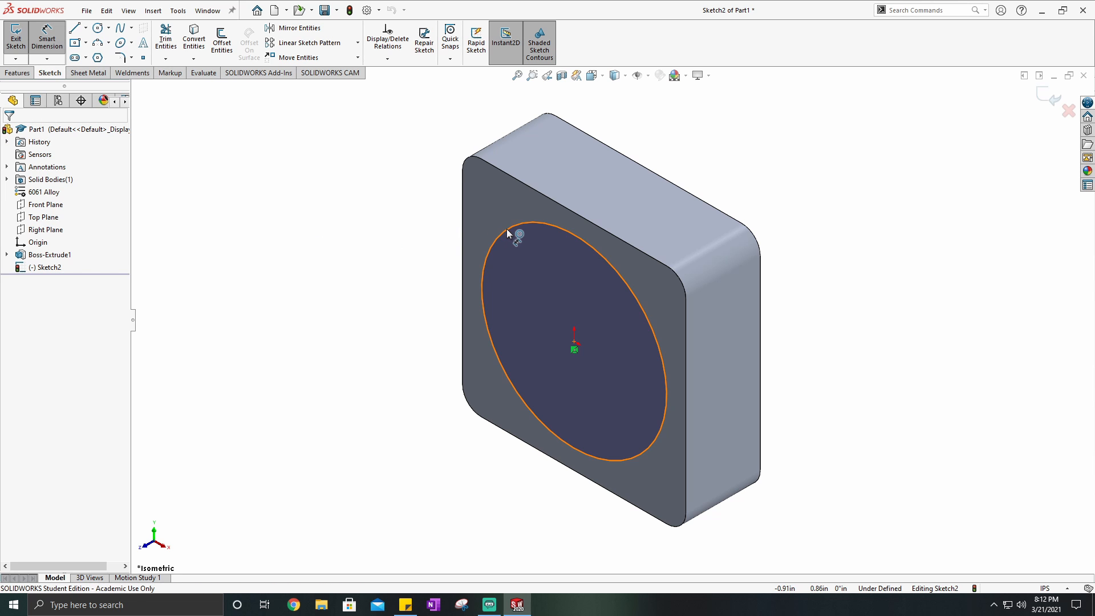
left_click(478, 191)
left_click(436, 145)
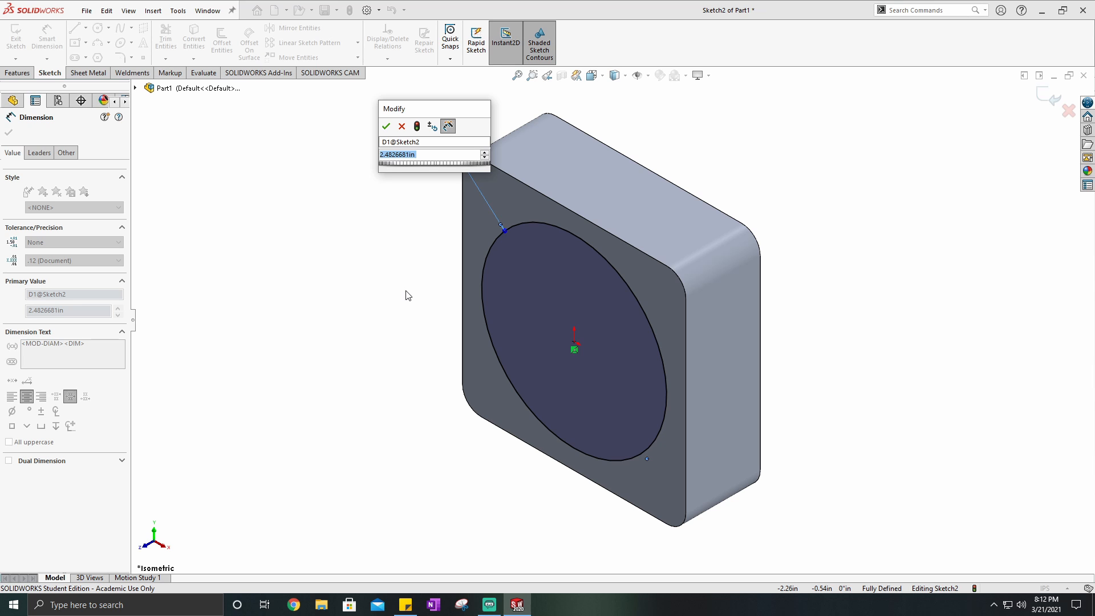
type("1")
key("Return")
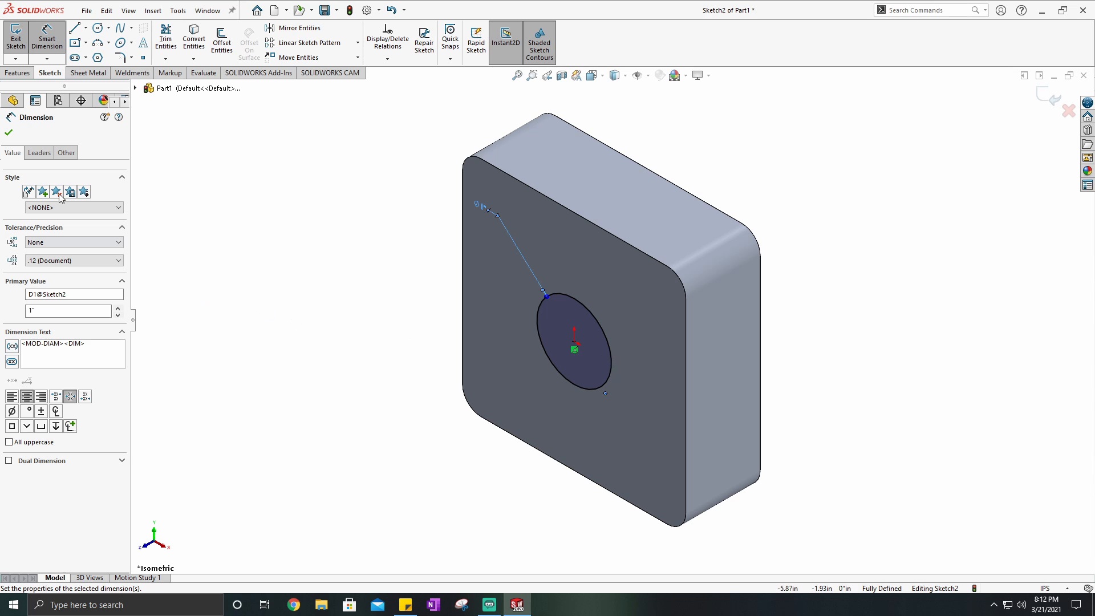
- Switch the circle dimension's leader display to Radius and return it to Diameter
left_click(39, 153)
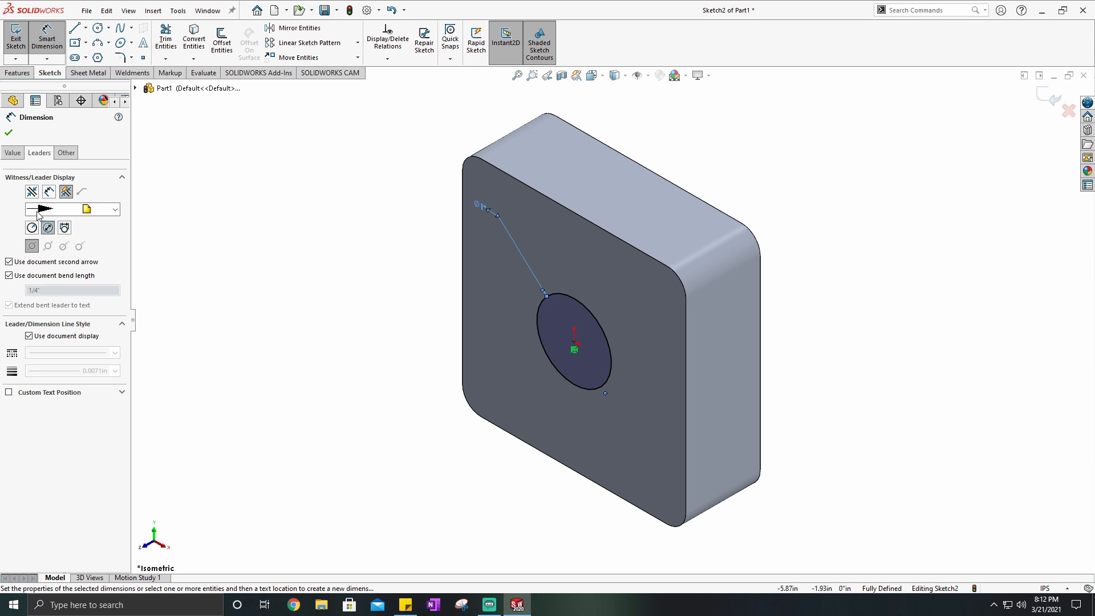
left_click(23, 154)
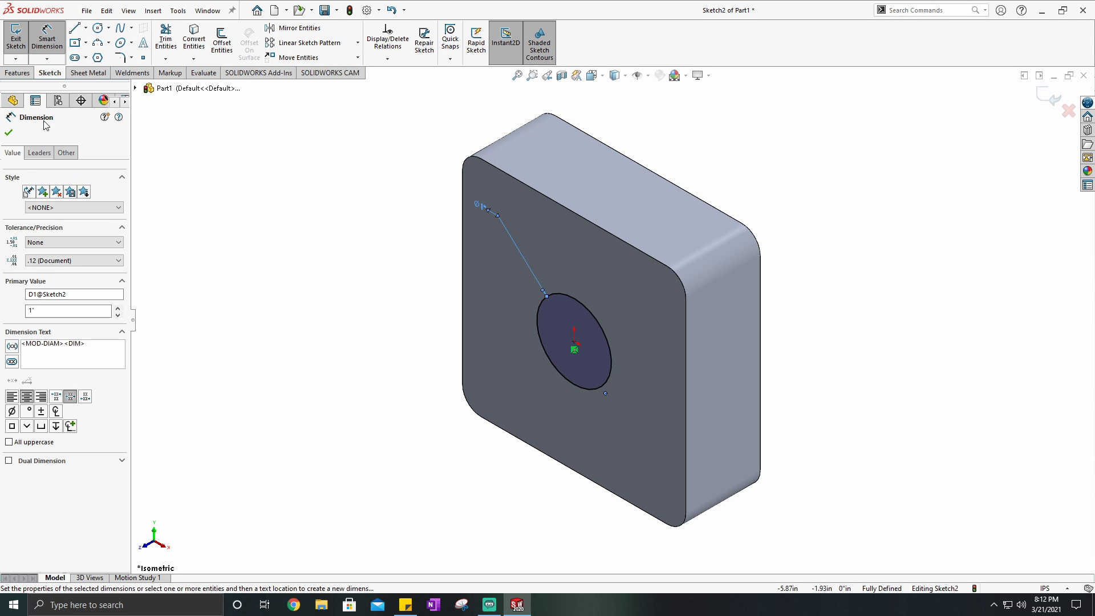
left_click(39, 155)
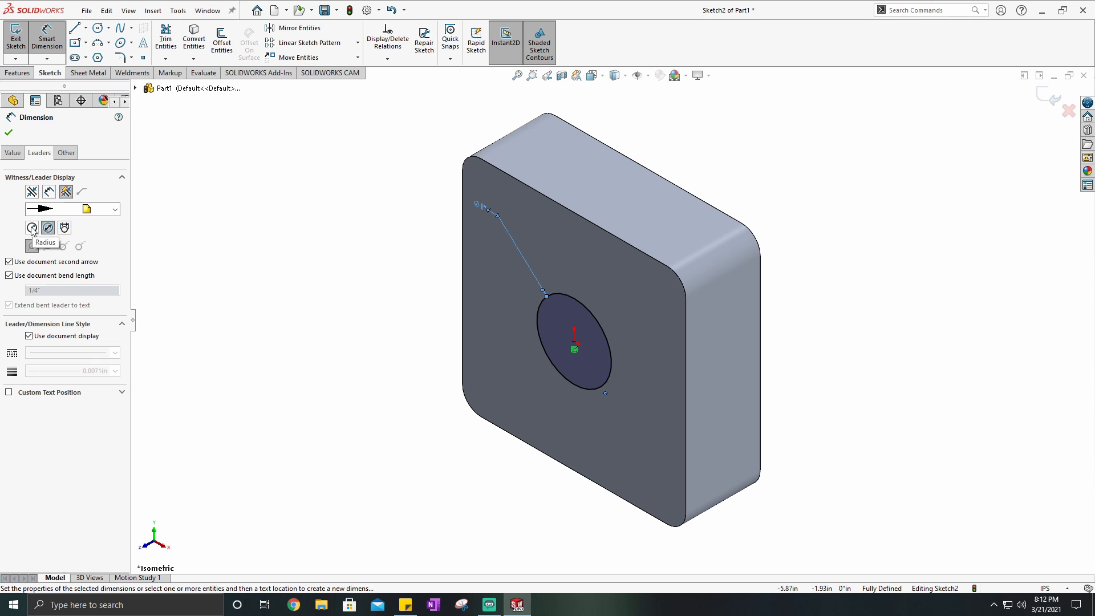
left_click(32, 228)
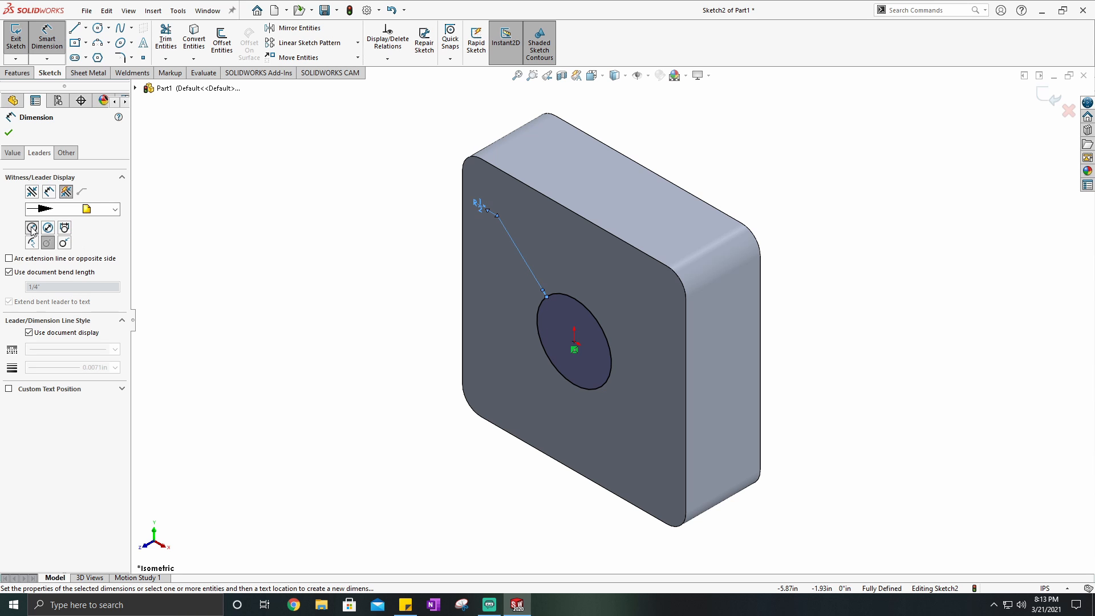
left_click(48, 228)
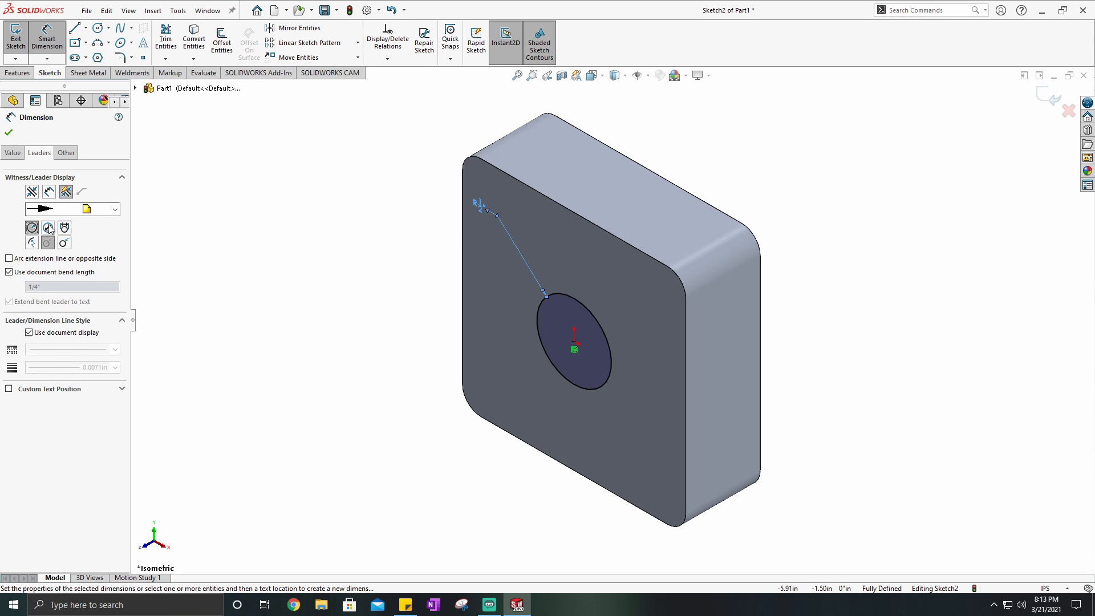
left_click(8, 132)
scroll(627, 336, "down", 2)
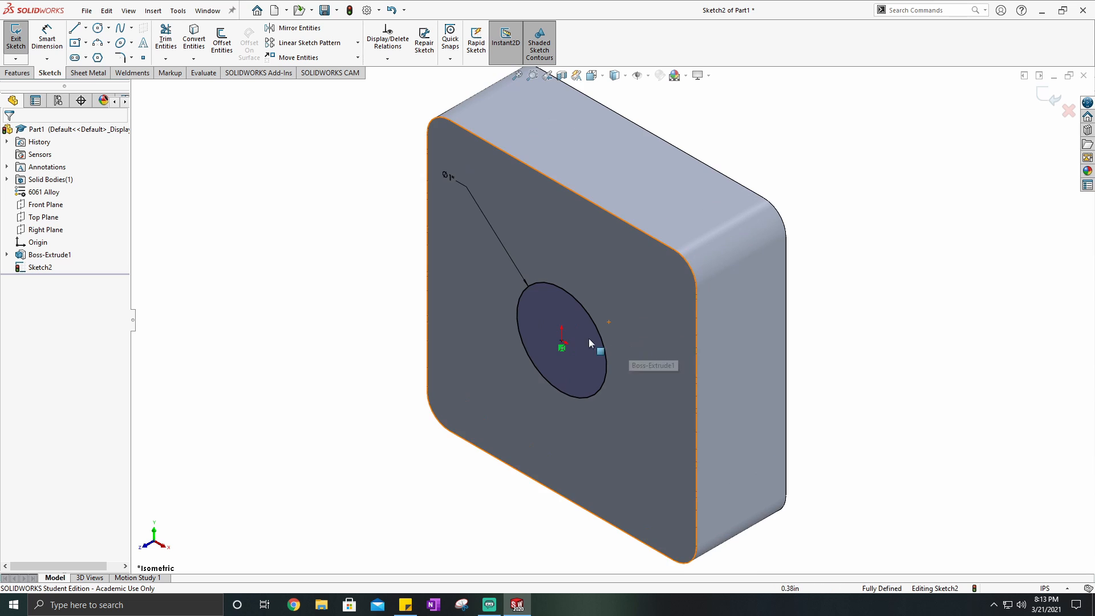
- Move the circle's diameter dimension closer to the circle and exit the sketch
scroll(673, 391, "up", 1)
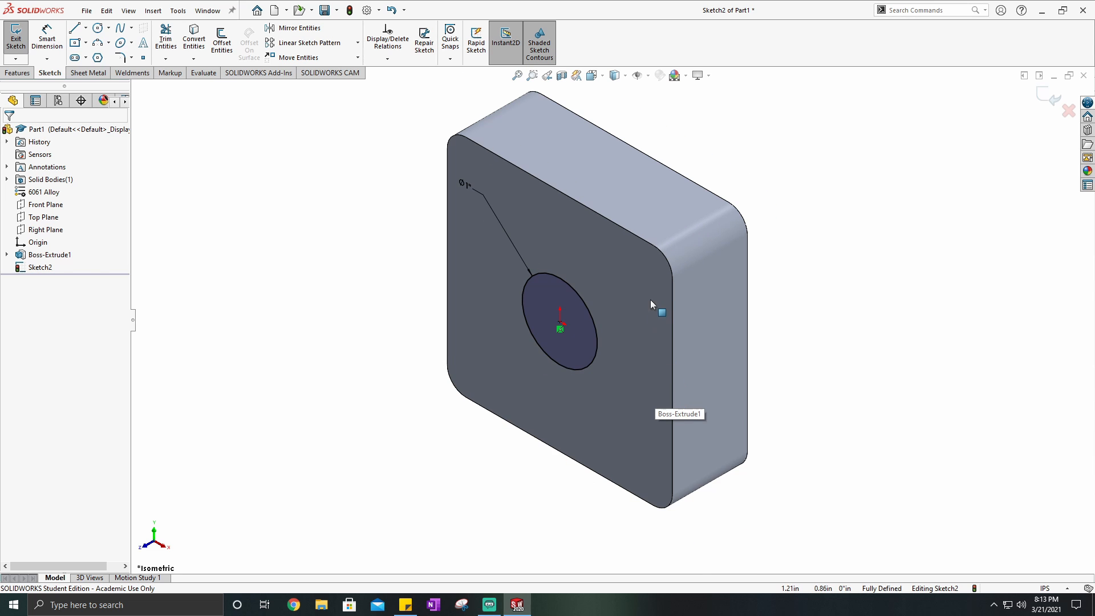
scroll(638, 301, "down", 1)
scroll(629, 304, "up", 1)
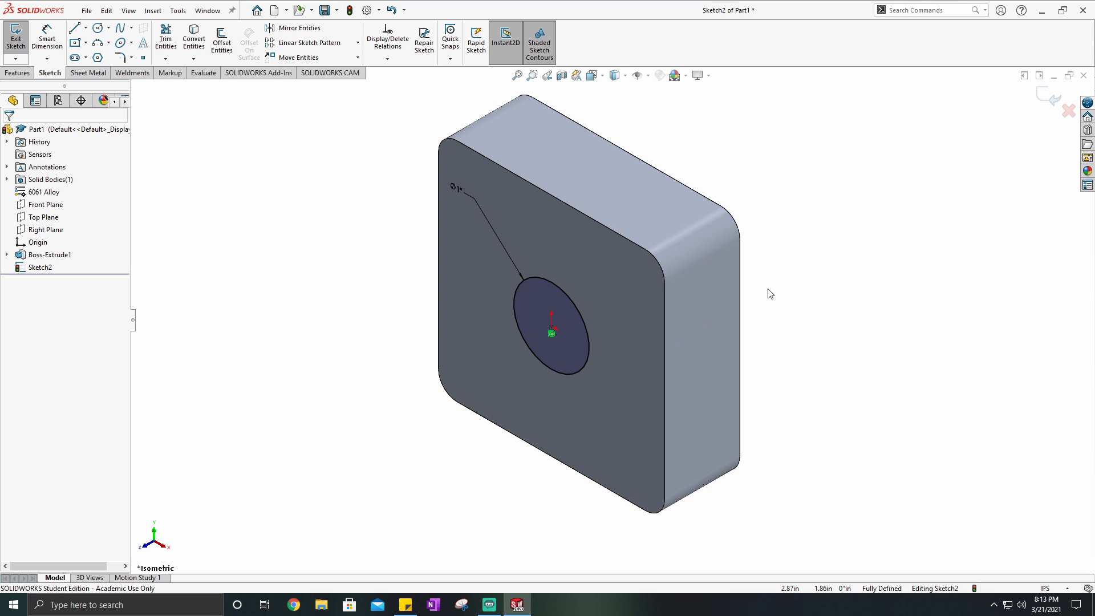
left_click_drag(458, 188, 488, 238)
key("Escape")
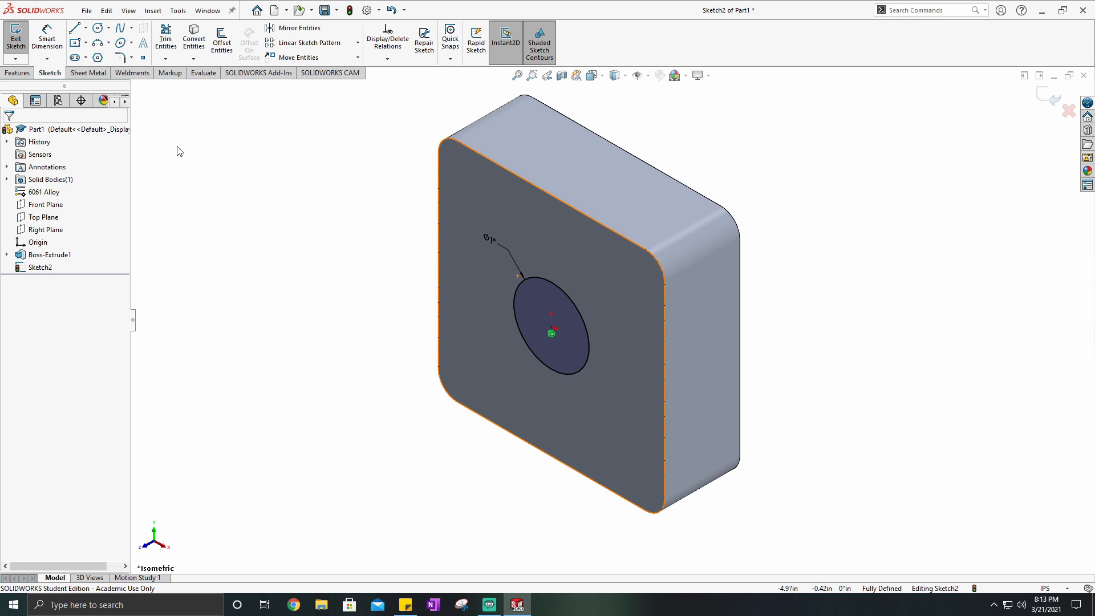
left_click(16, 35)
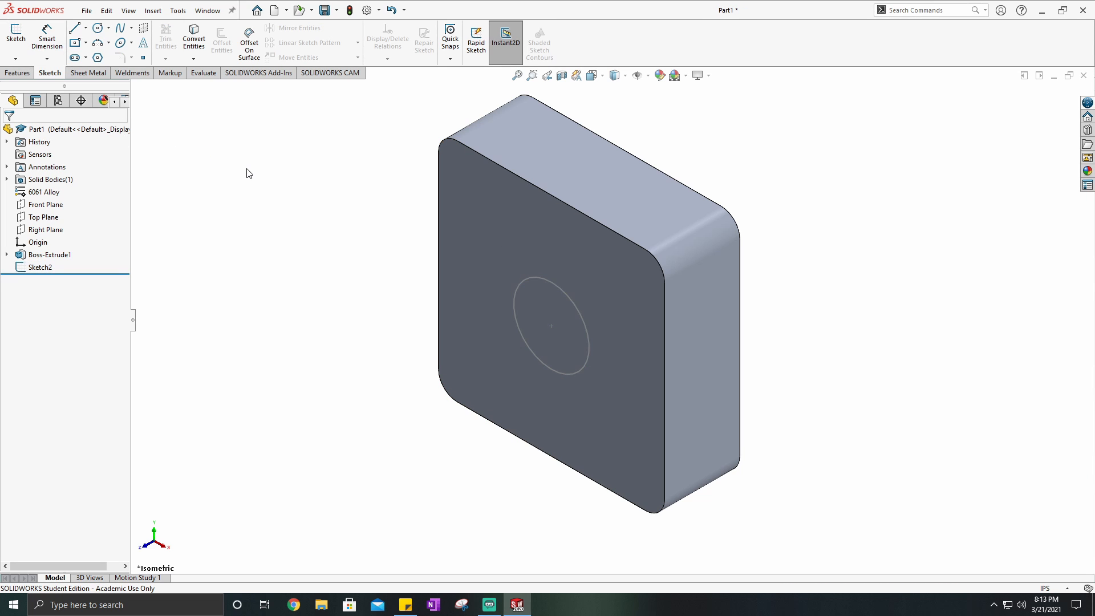
- Start an Extruded Cut using the 1 in circle sketch on the block's front face
left_click(23, 74)
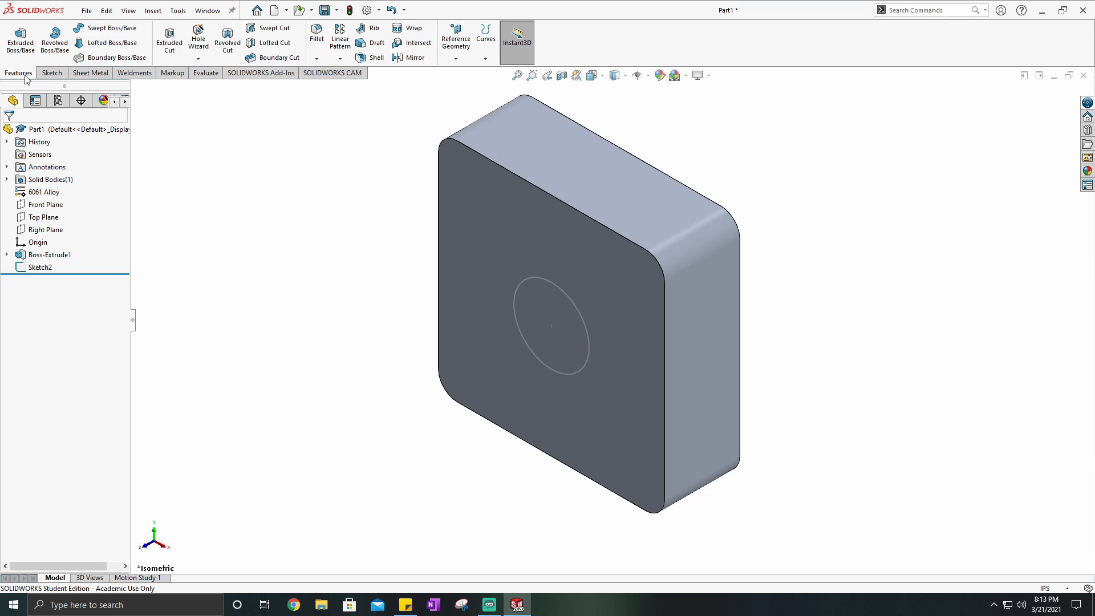
left_click(170, 50)
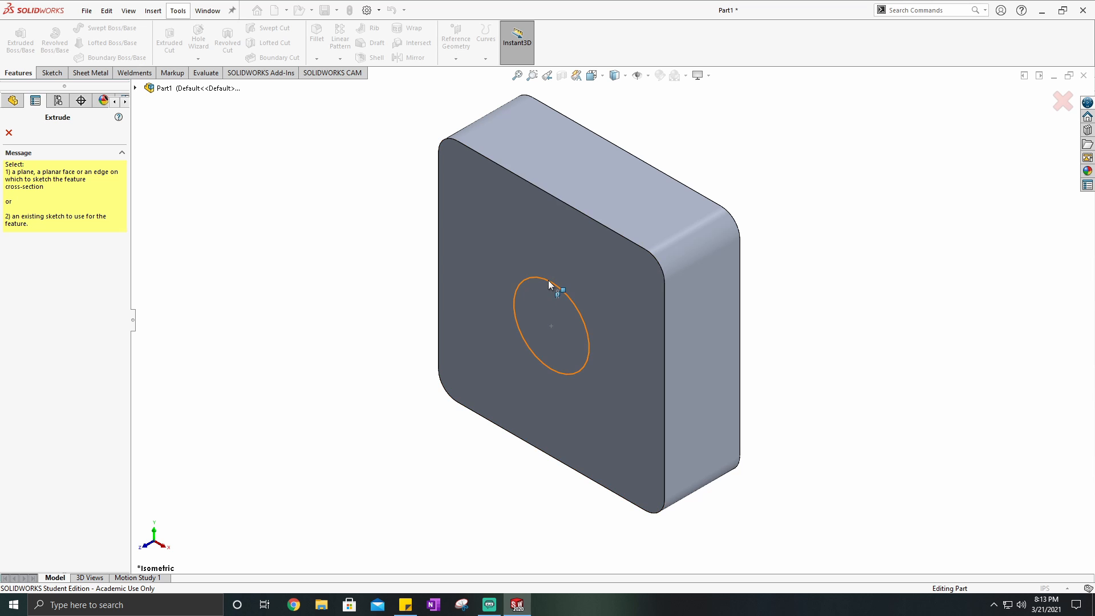
left_click(562, 296)
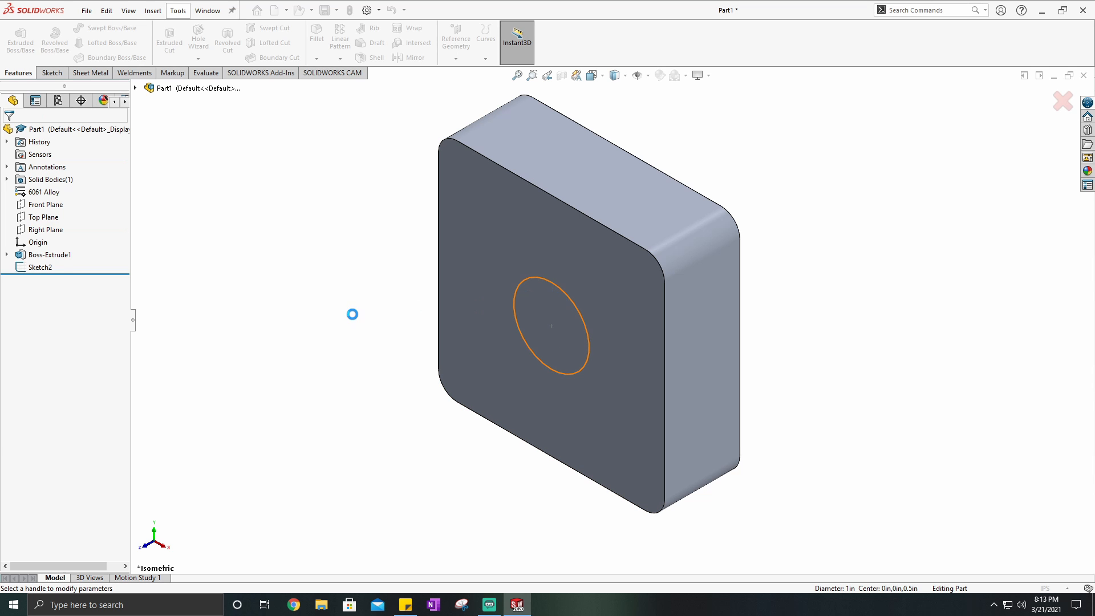
middle_click_drag(625, 303, 633, 265)
left_click(592, 75)
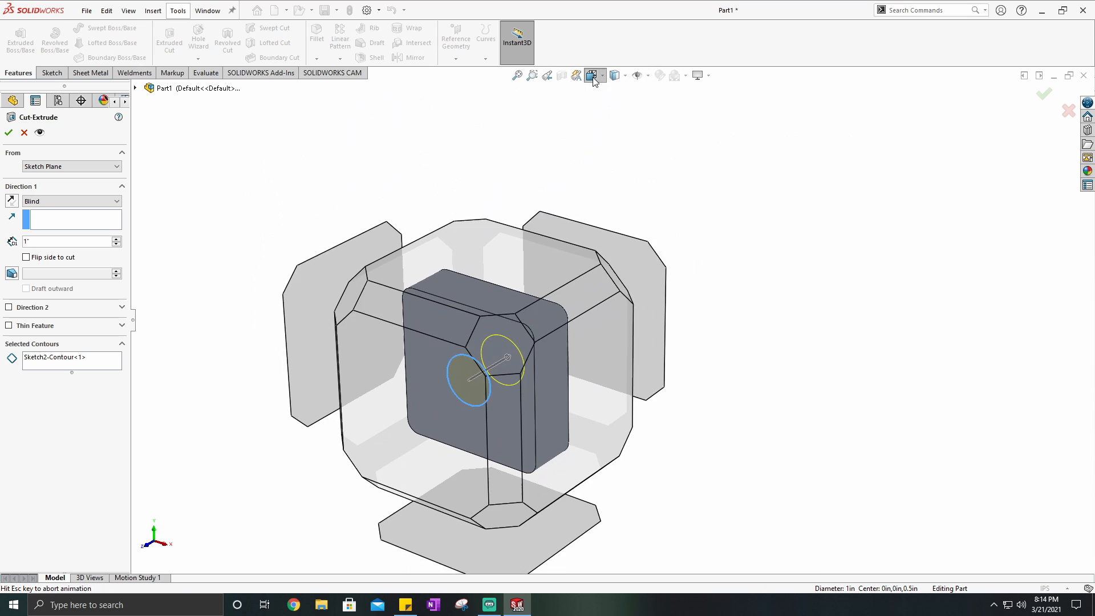
left_click(421, 292)
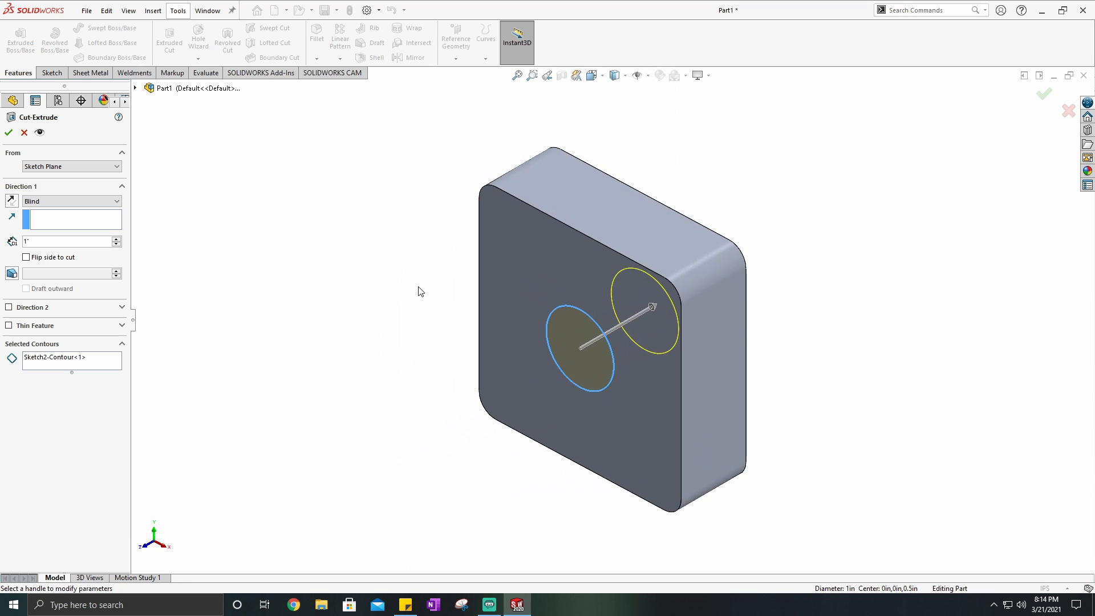
- Set the cut's Direction 1 end condition to Through All and check the preview in isometric view
left_click(67, 202)
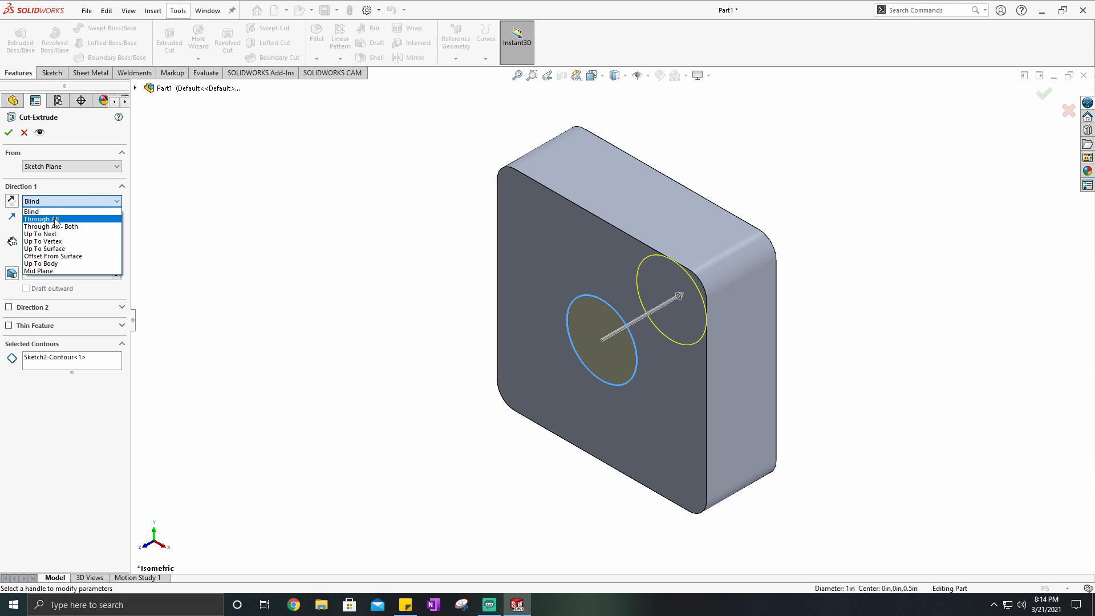
left_click(55, 220)
mouse_move(565, 319)
middle_mouse_down()
mouse_move(491, 325)
mouse_move(561, 316)
middle_mouse_up()
left_click(593, 76)
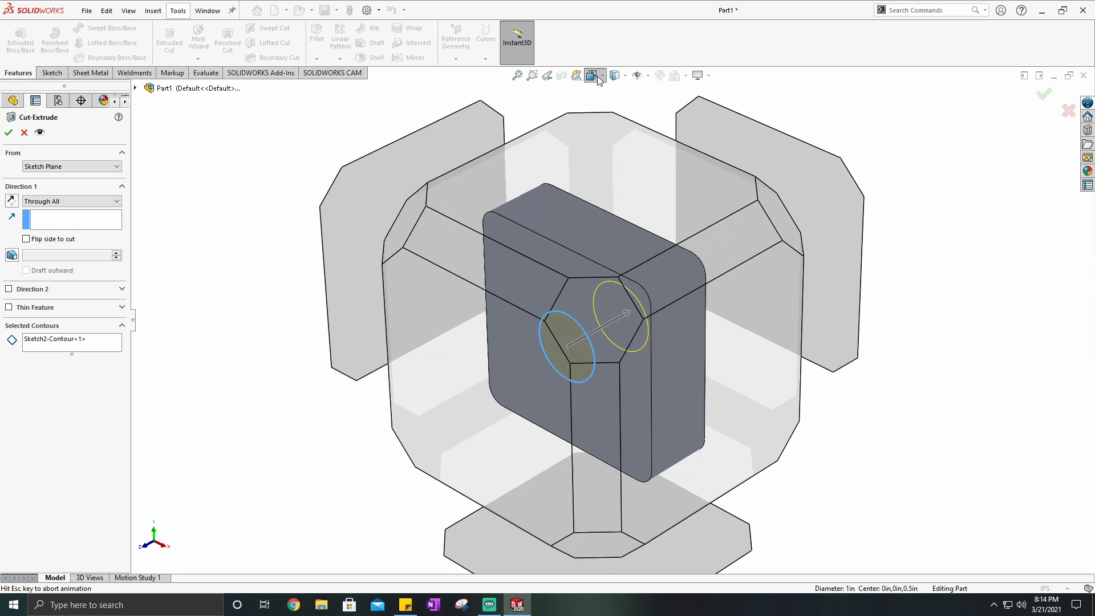
left_click(658, 108)
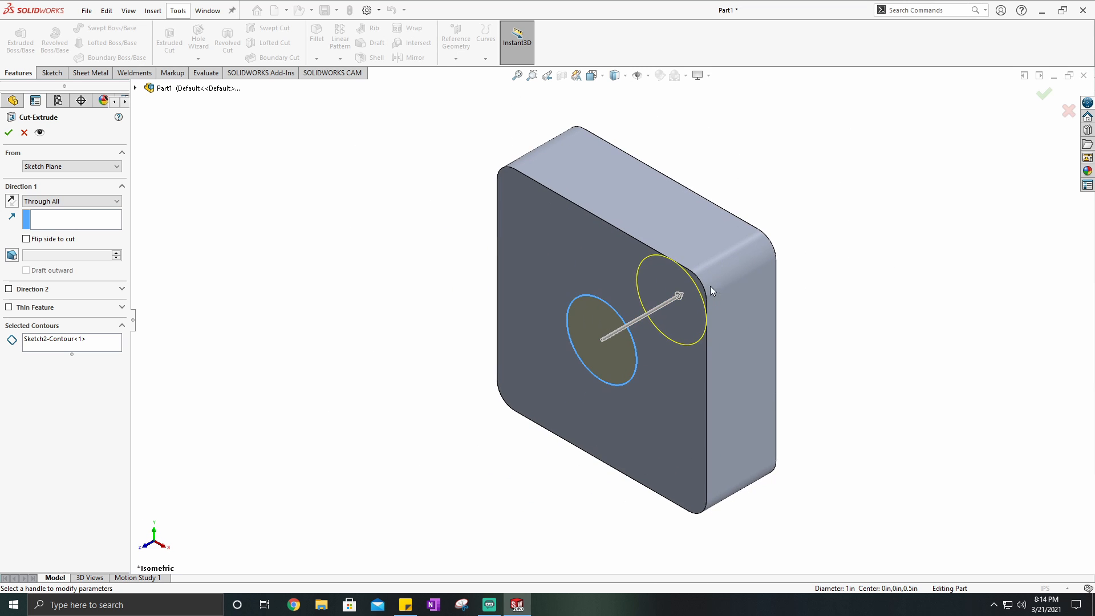
middle_click_drag(710, 287, 454, 246)
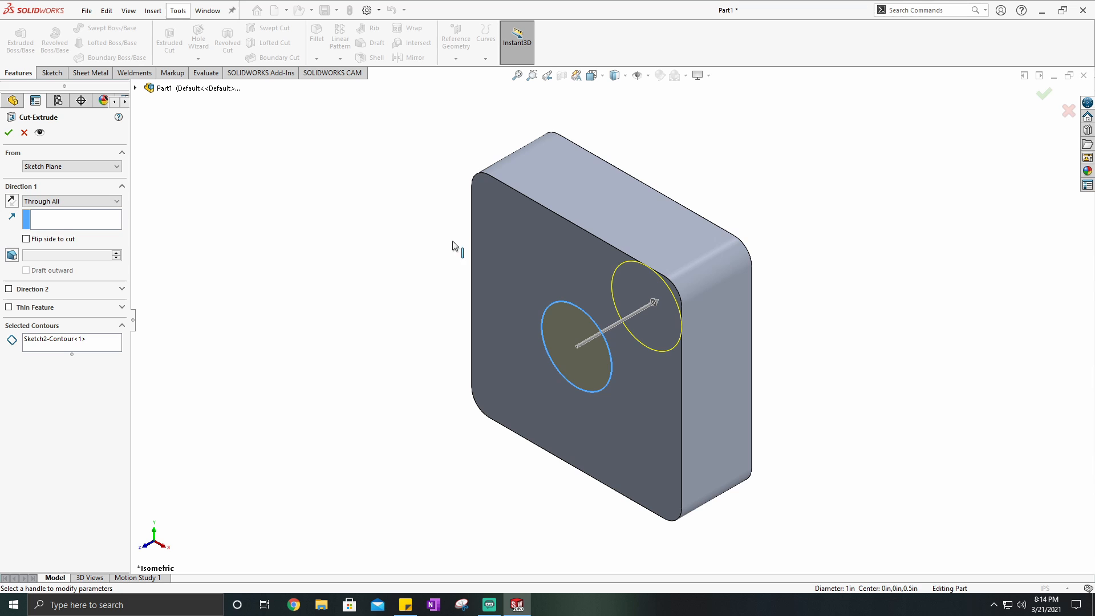
- Switch the cut to Through All - Both to enable Direction 2, and try Up To Next for Direction 1
left_click(63, 200)
left_click(54, 228)
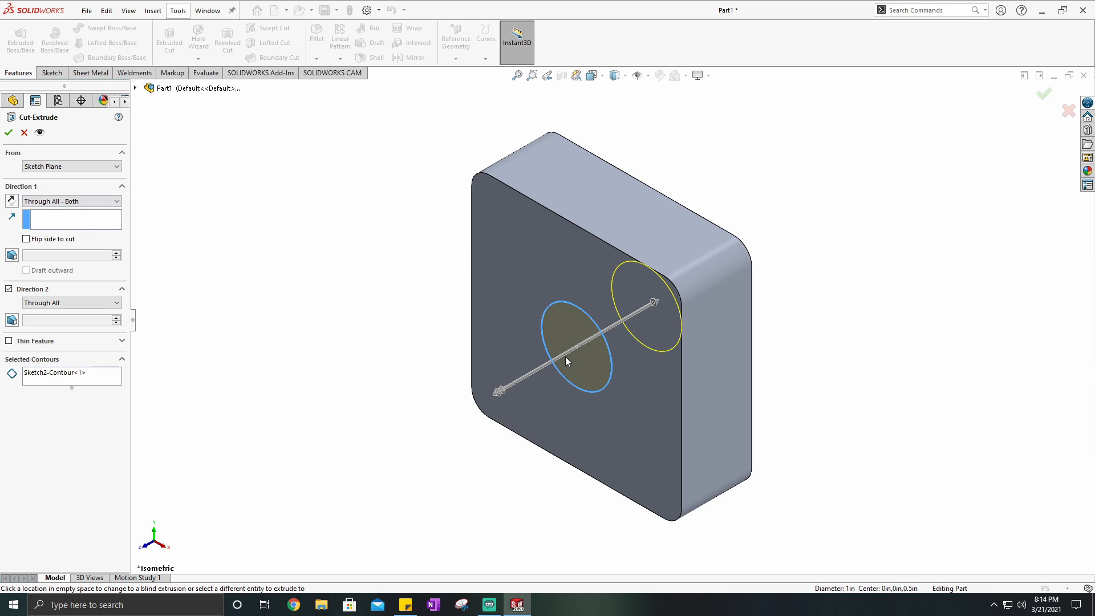
left_click(95, 203)
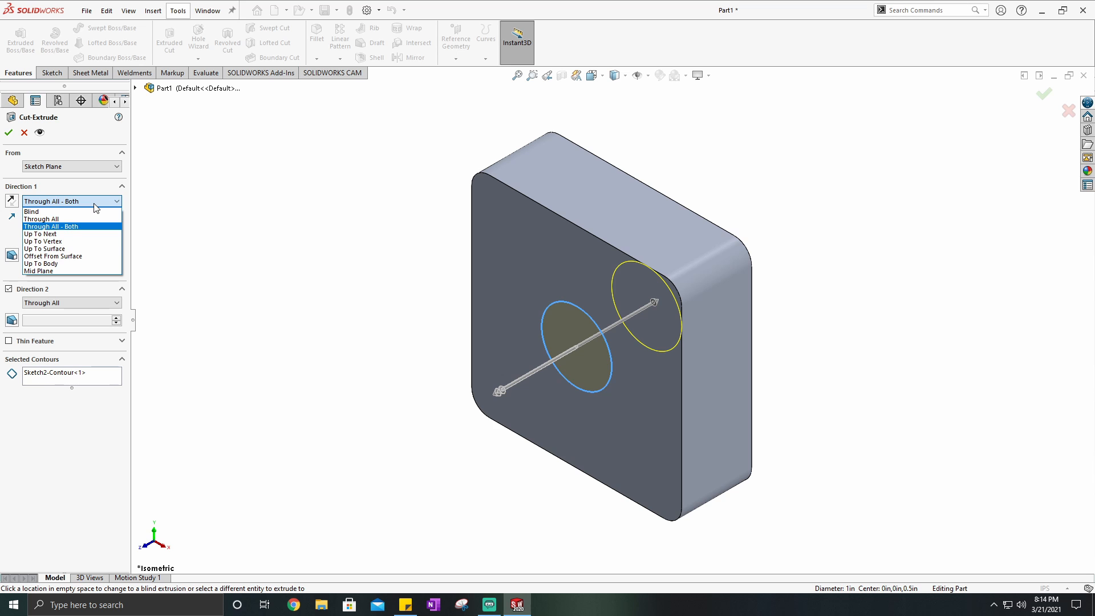
left_click(50, 234)
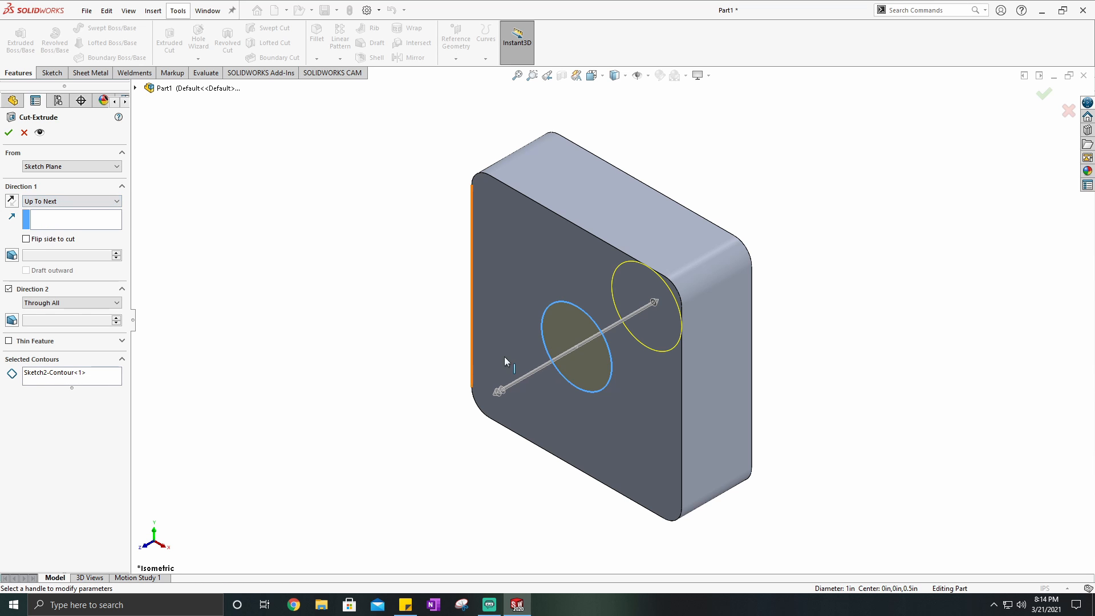
middle_click_drag(634, 356, 570, 353)
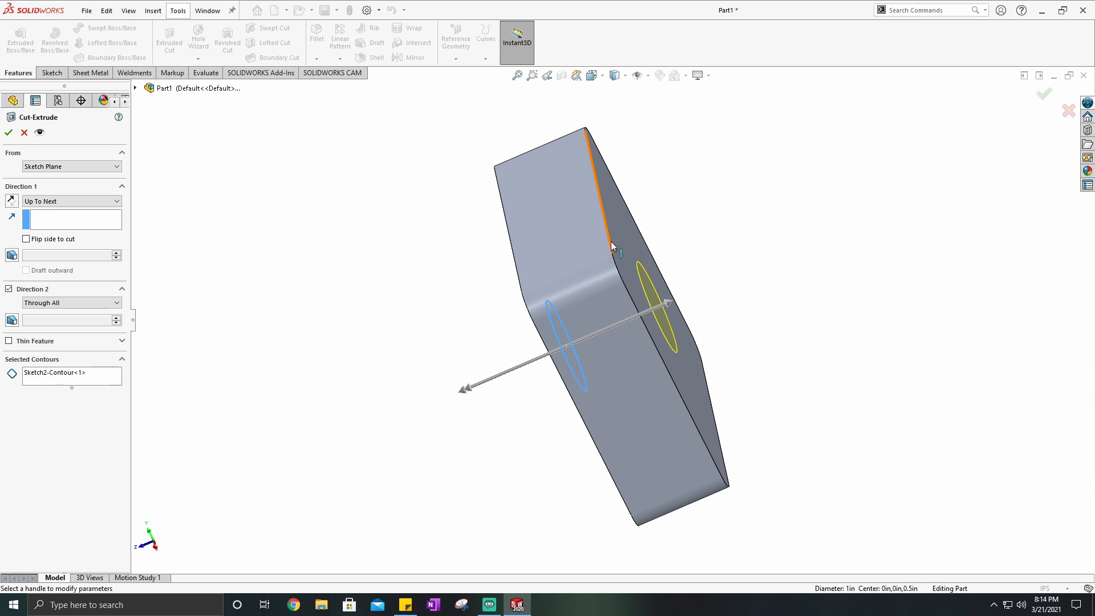
middle_click_drag(618, 387, 620, 197)
left_click(593, 75)
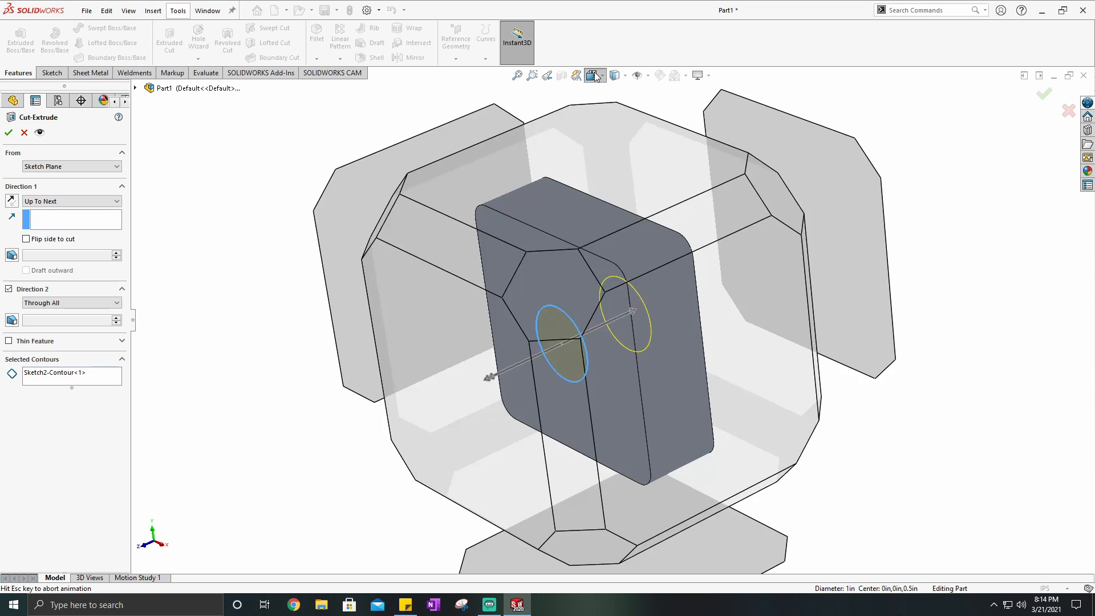
left_click(655, 114)
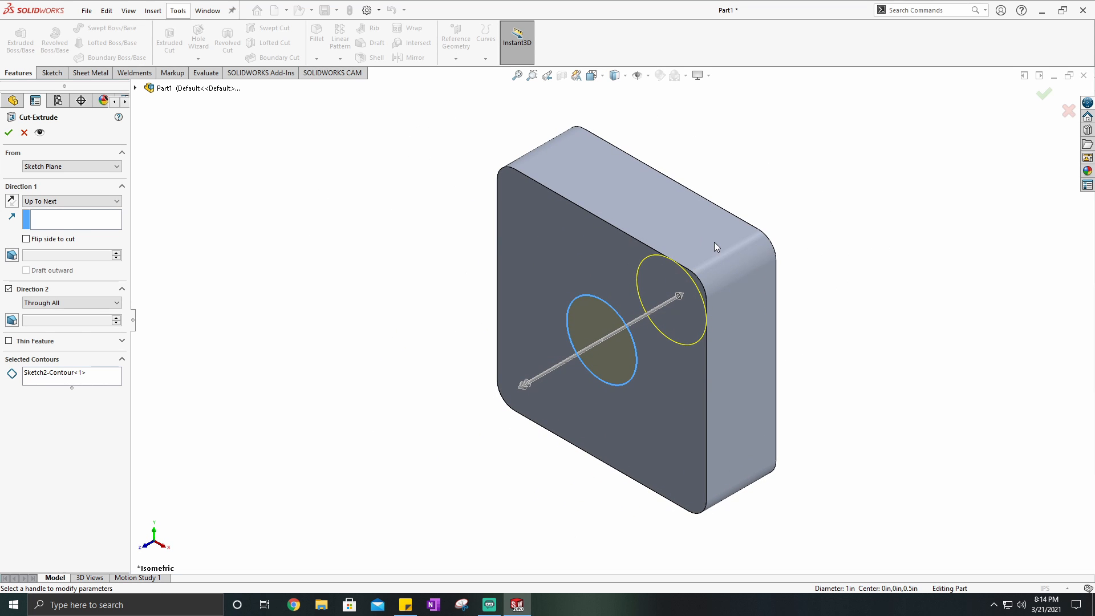
- Try the Up To Surface end condition for Direction 1 with the block's back face as the limit
left_click(72, 202)
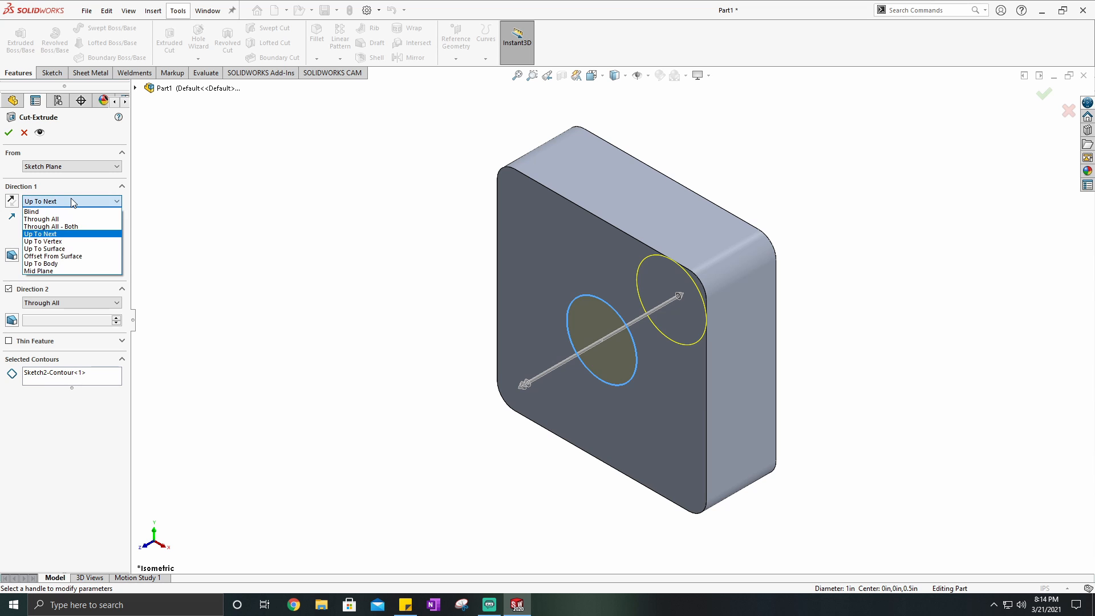
left_click(45, 248)
middle_click_drag(374, 331, 131, 279)
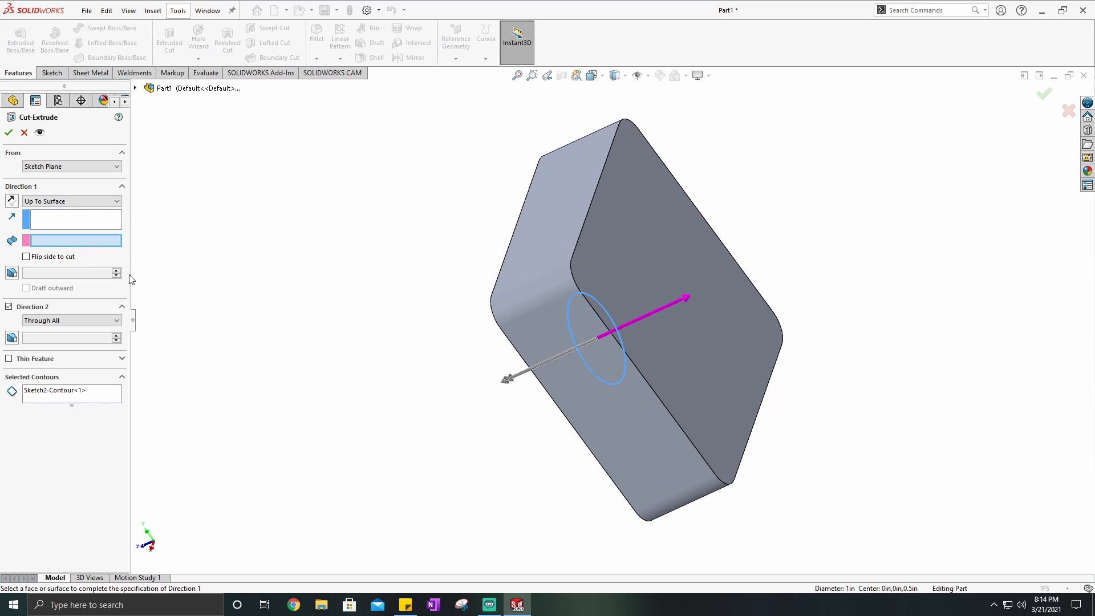
left_click(674, 238)
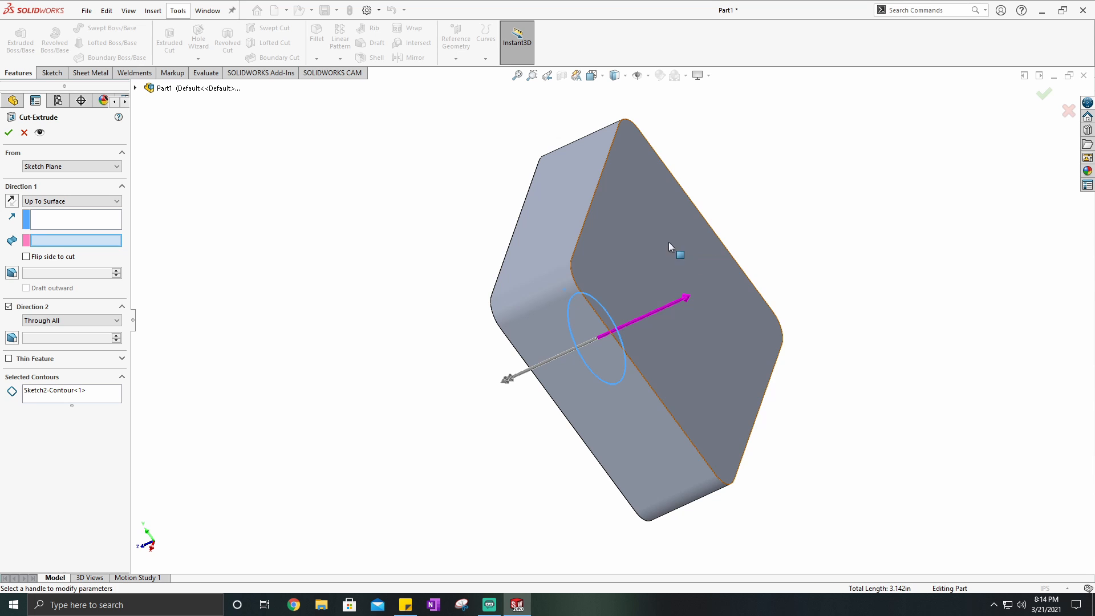
middle_click_drag(382, 330, 501, 284)
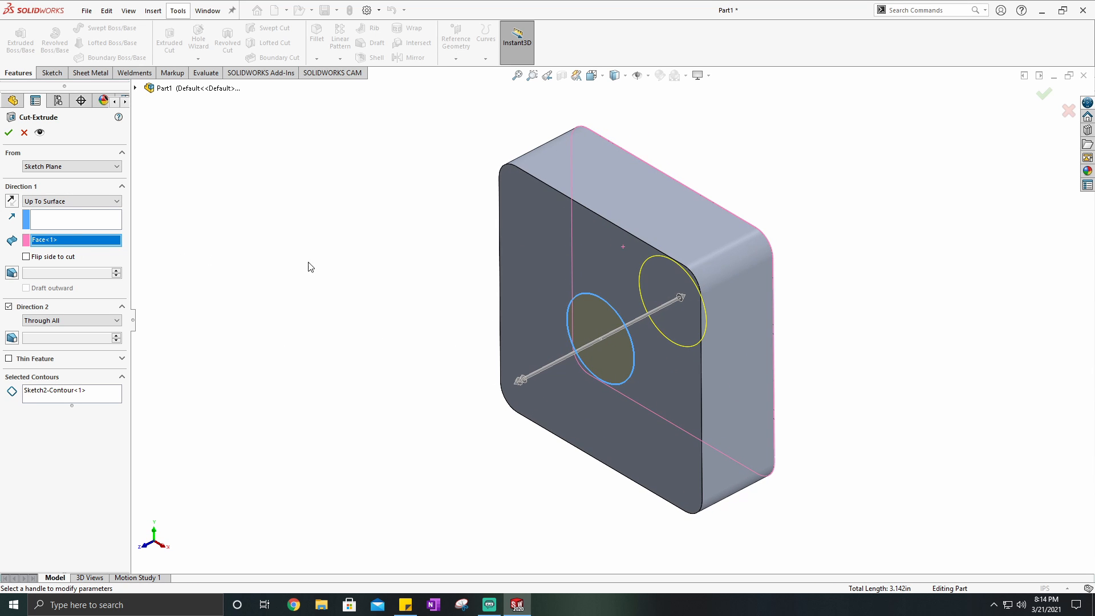
middle_click_drag(310, 267, 721, 253)
- Set the cut's Direction 1 end condition to Blind with a depth of 1/2 in
left_click(51, 203)
left_click(41, 218)
left_click(47, 202)
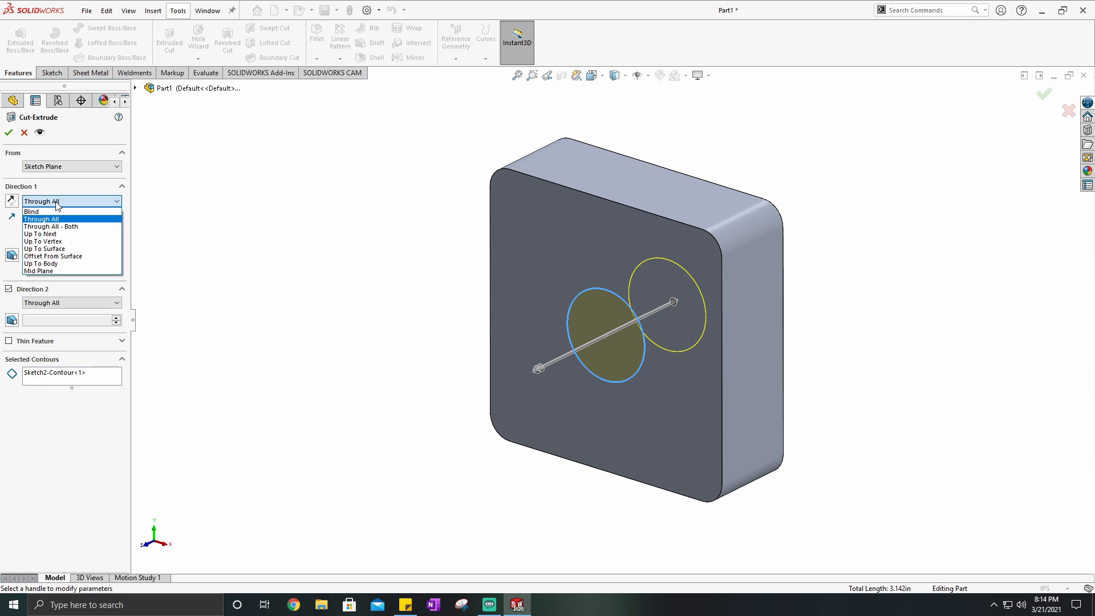
left_click(47, 212)
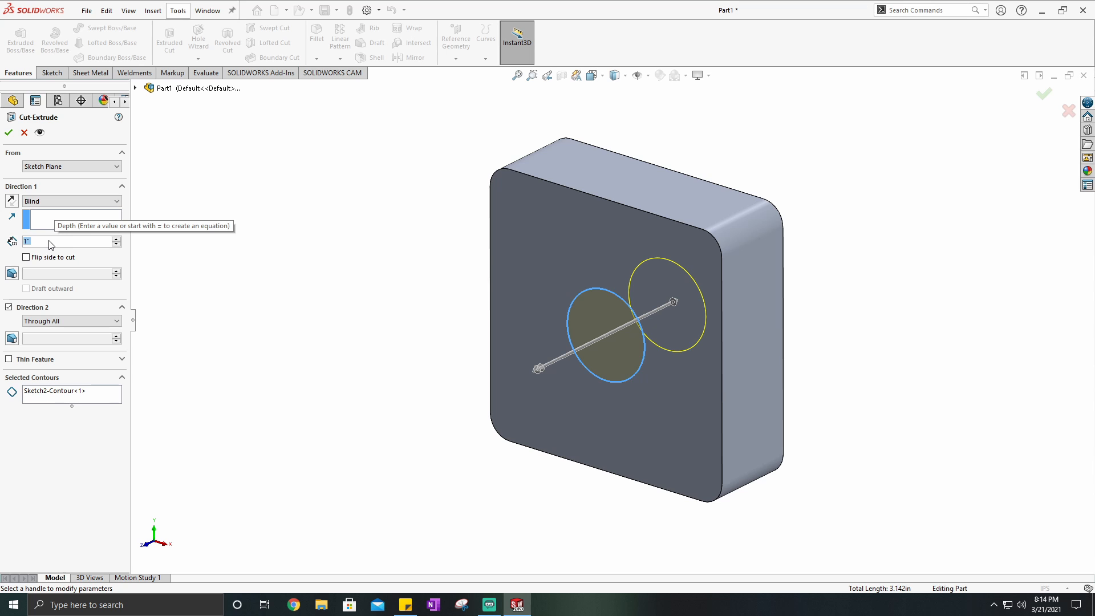
type("1/2")
key("Return")
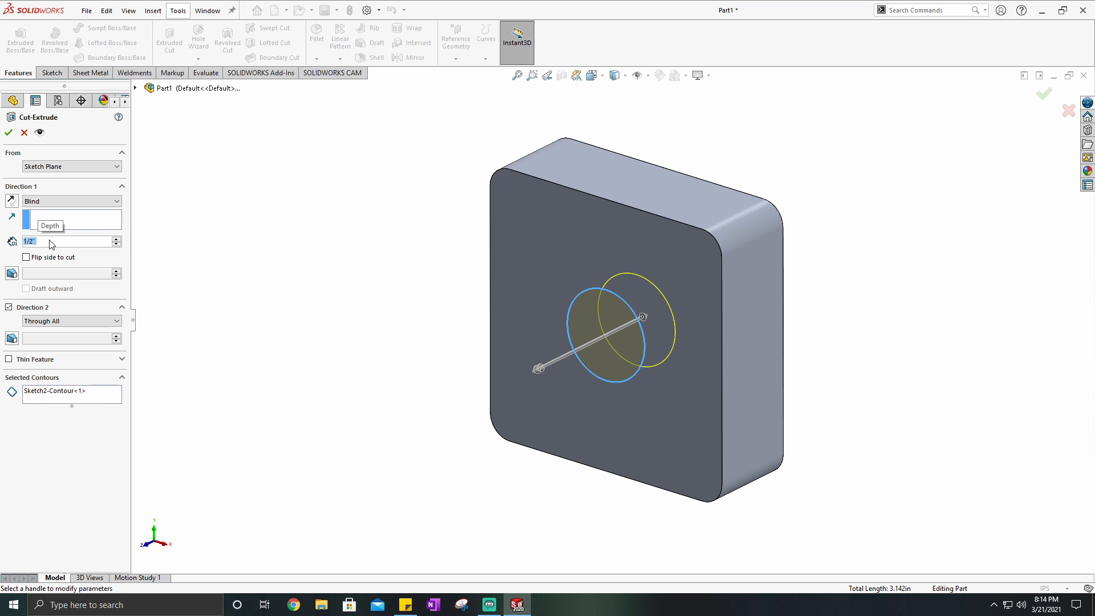
- Preview the cut with Flip side to cut enabled, disable it again, and finish the circular cut
scroll(651, 343, "down", 3)
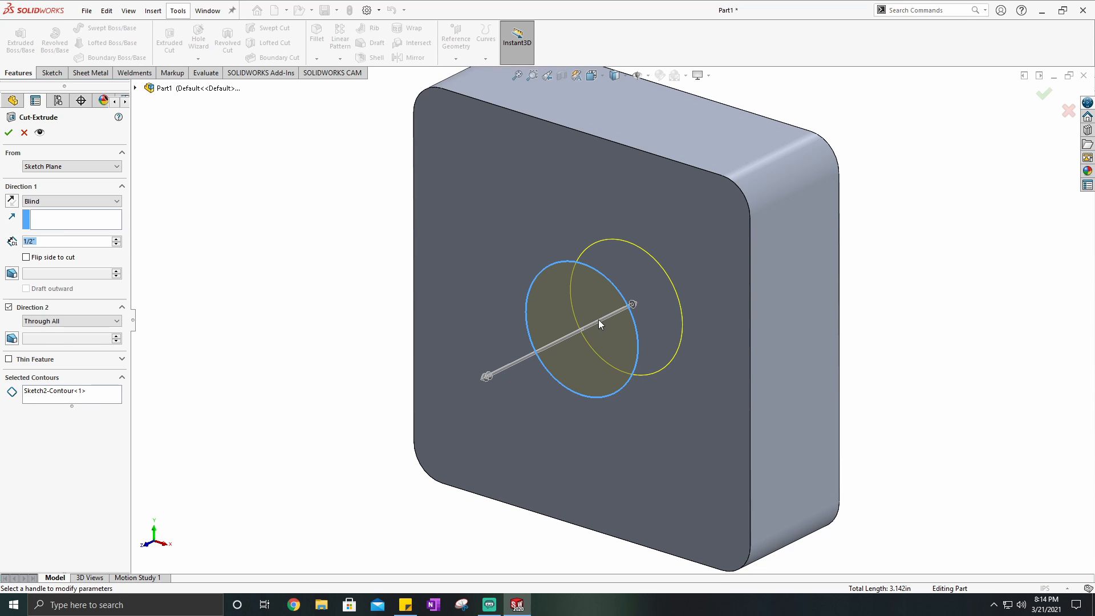
left_click(27, 258)
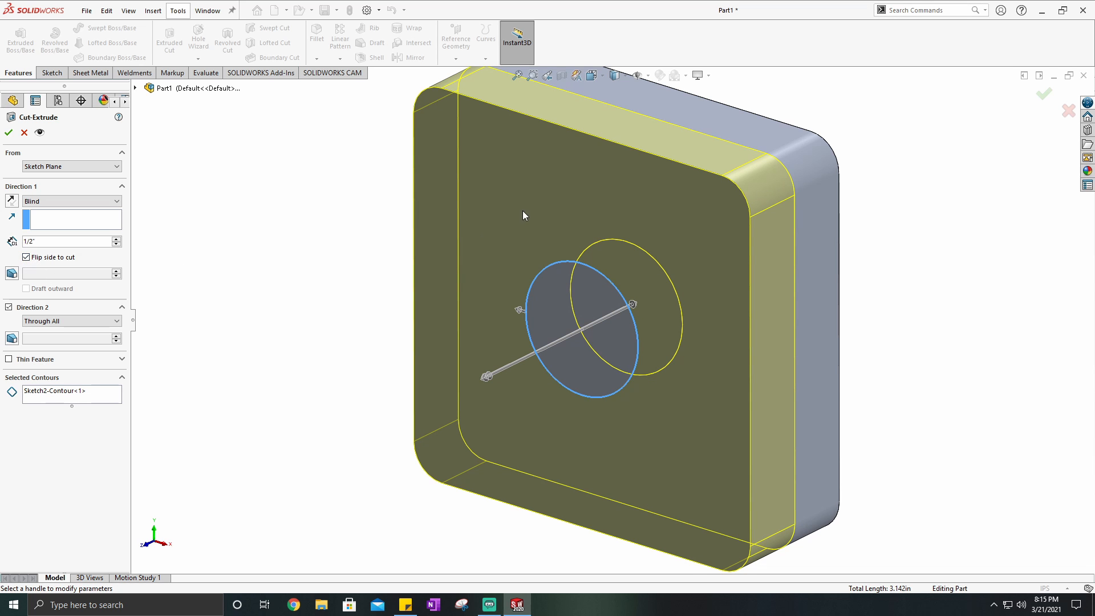
scroll(673, 252, "up", 2)
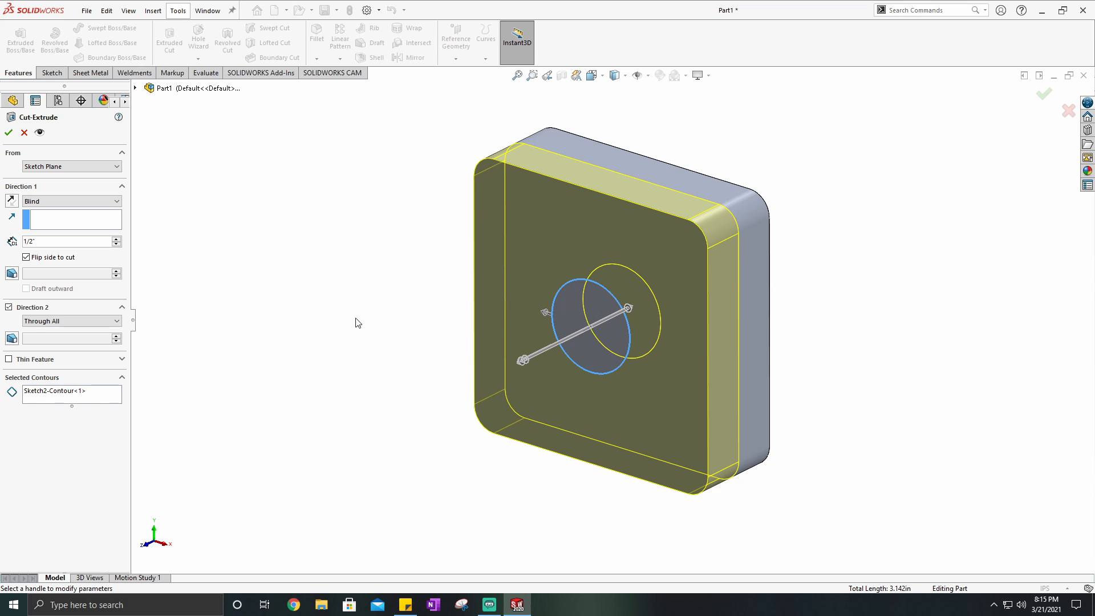
left_click(26, 257)
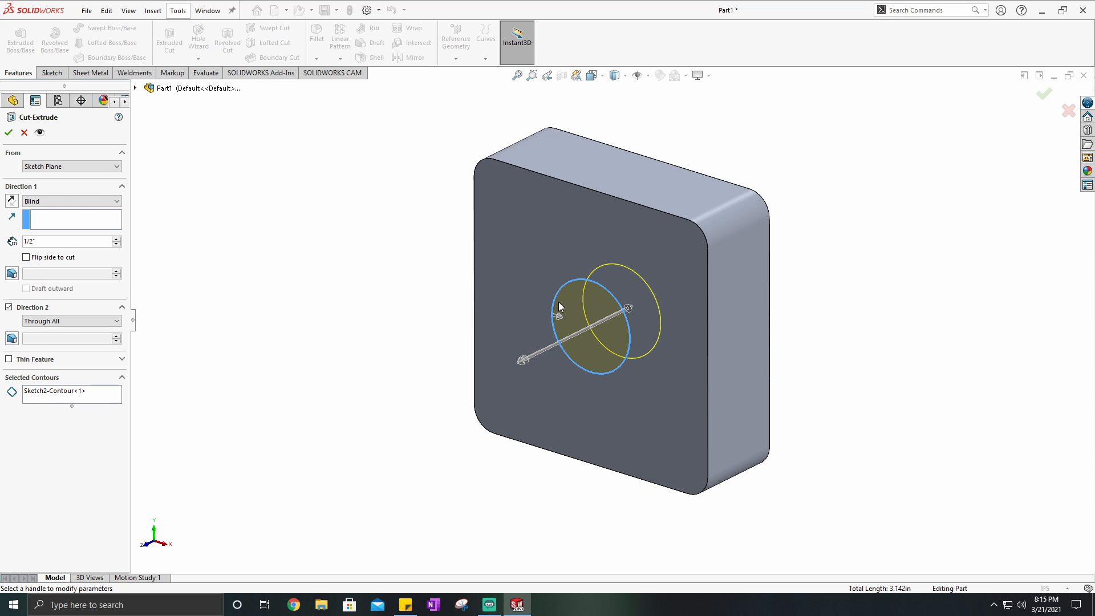
left_click(10, 134)
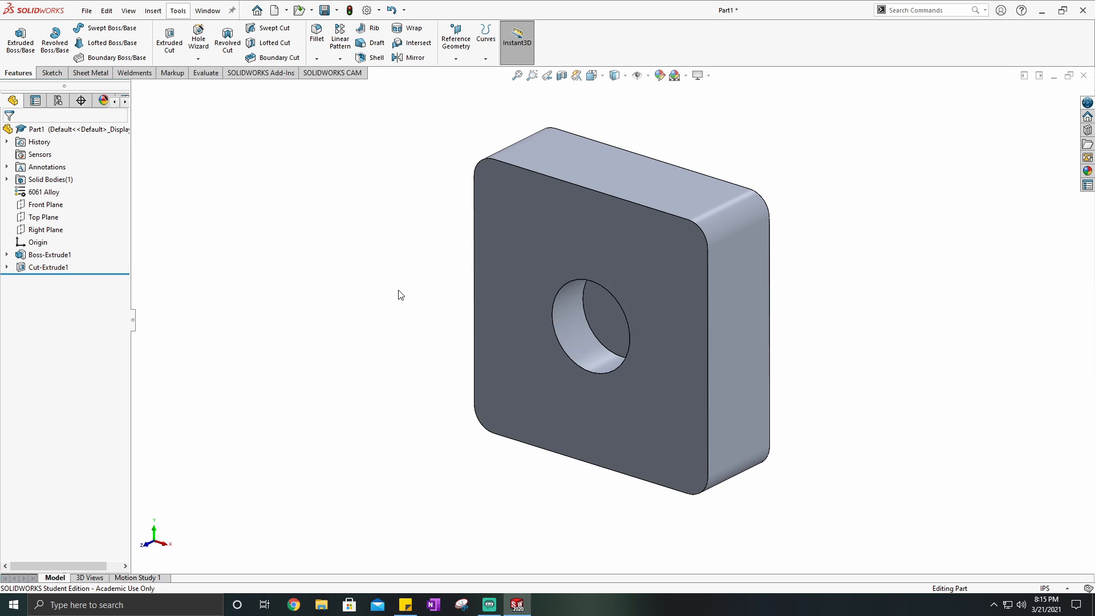
- Examine the blind hole's floor and the block's back face, and return to the isometric view
scroll(618, 324, "down", 3)
middle_click_drag(607, 317, 574, 296)
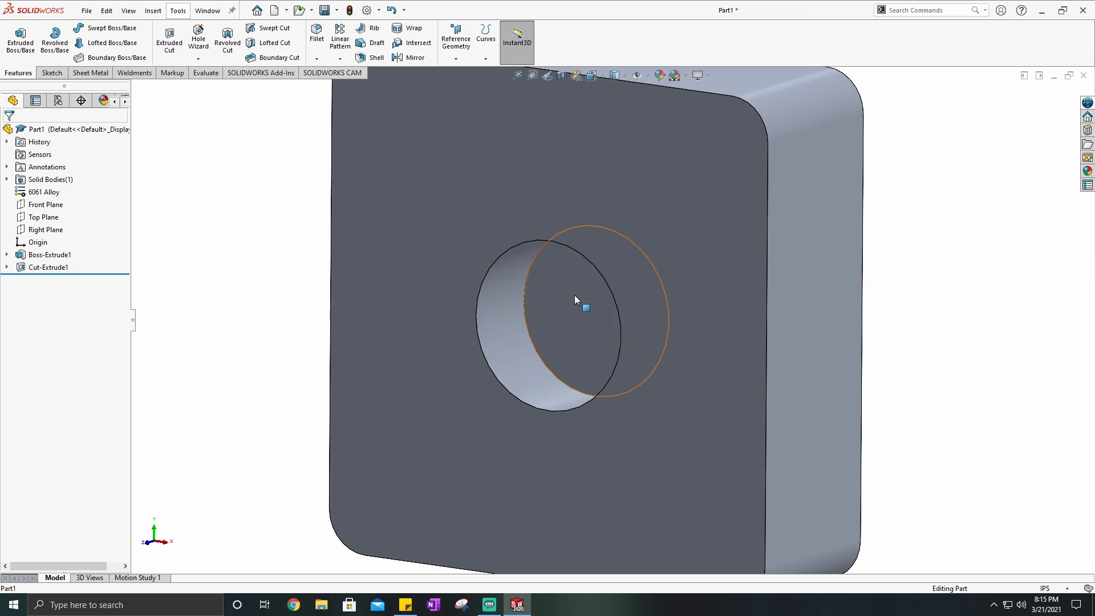
left_click(574, 295)
middle_click_drag(716, 291, 570, 293)
left_click(879, 298)
middle_click_drag(684, 246, 781, 199)
scroll(633, 157, "up", 4)
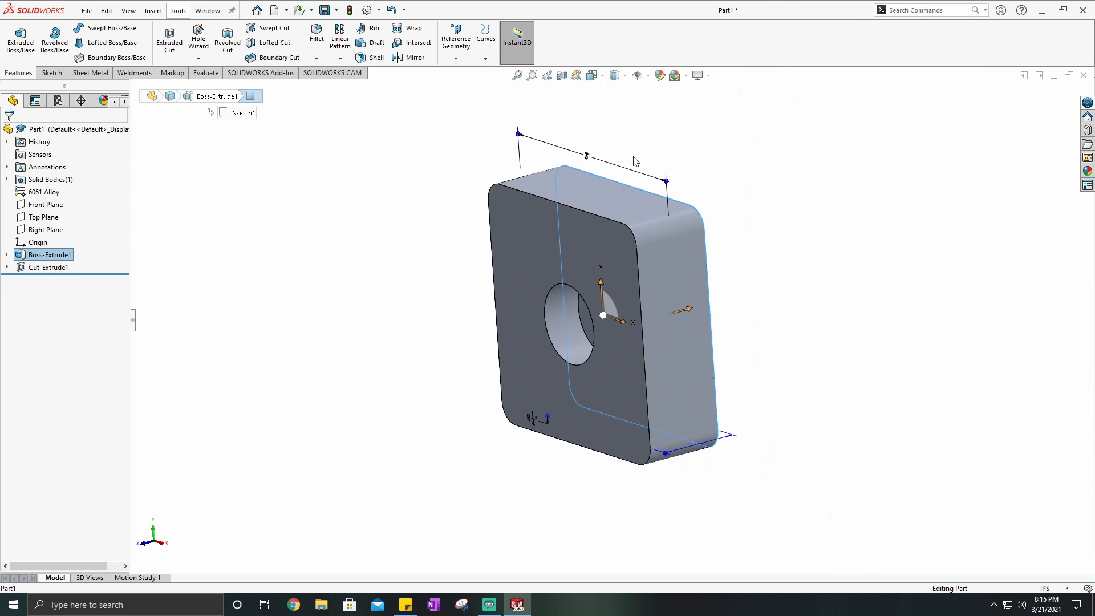
left_click(594, 76)
left_click(655, 108)
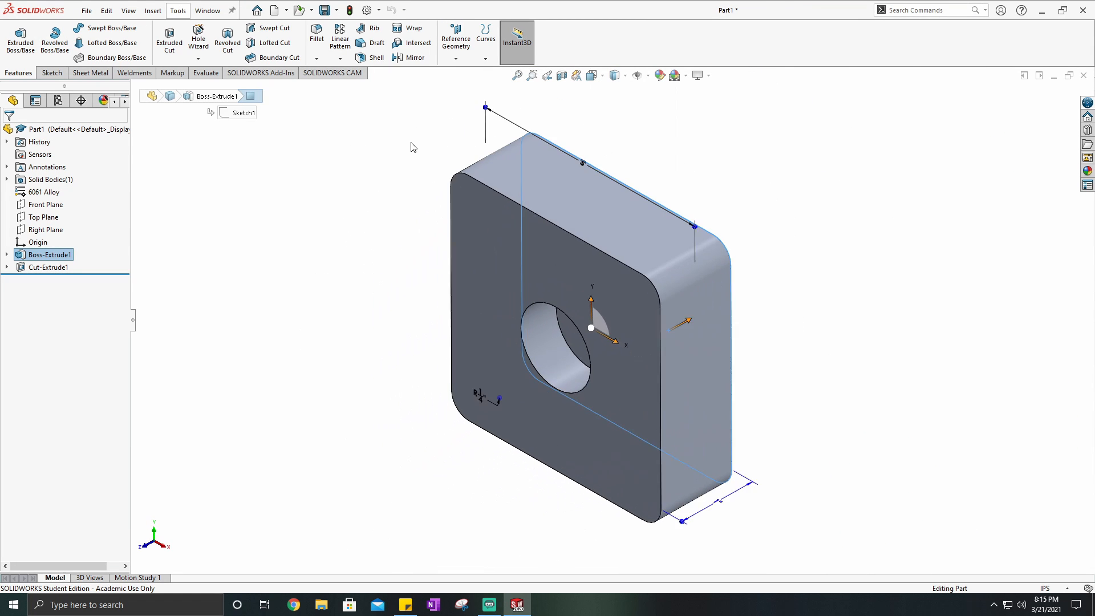
left_click(413, 148)
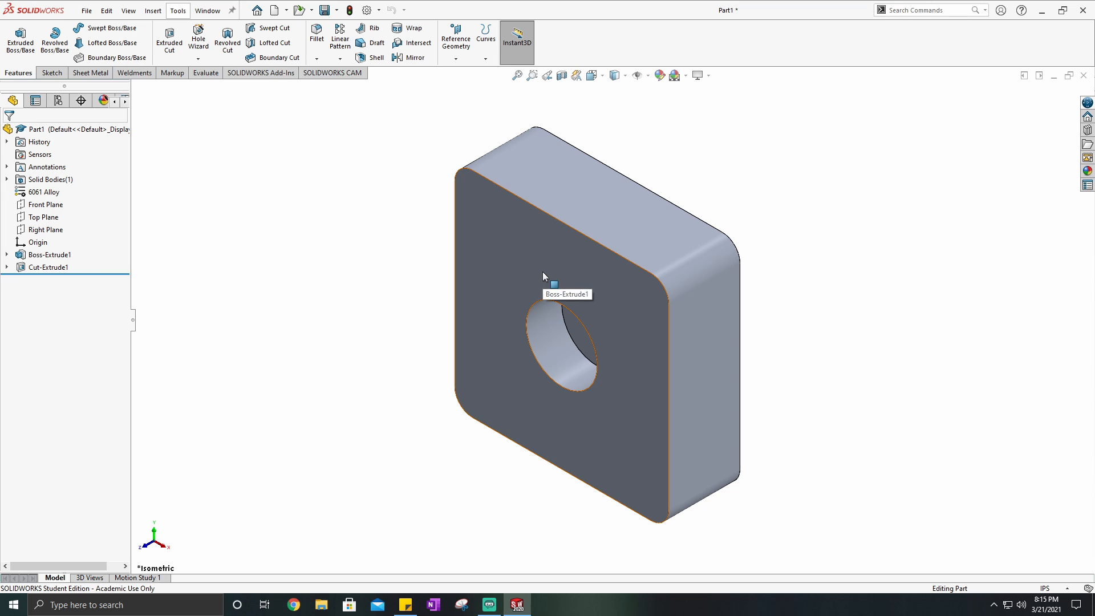
left_click(54, 73)
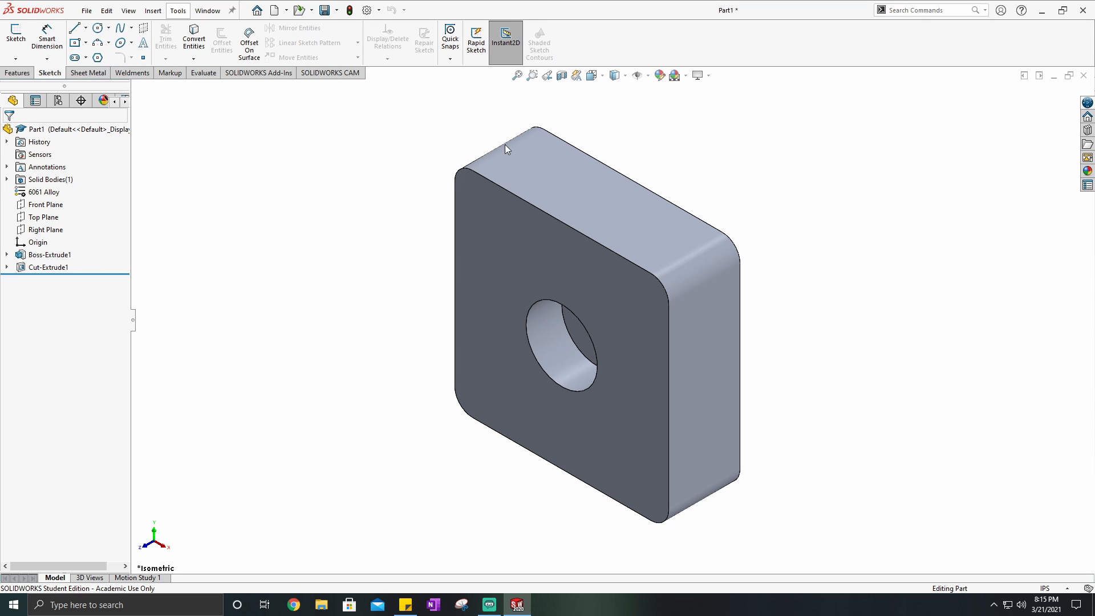
left_click(18, 73)
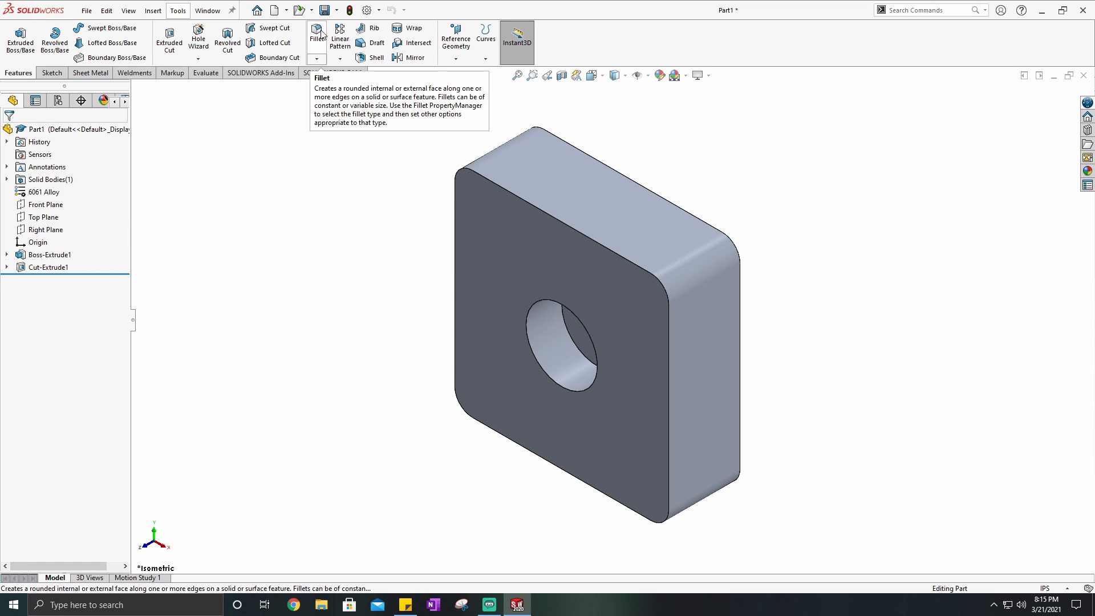
left_click(318, 59)
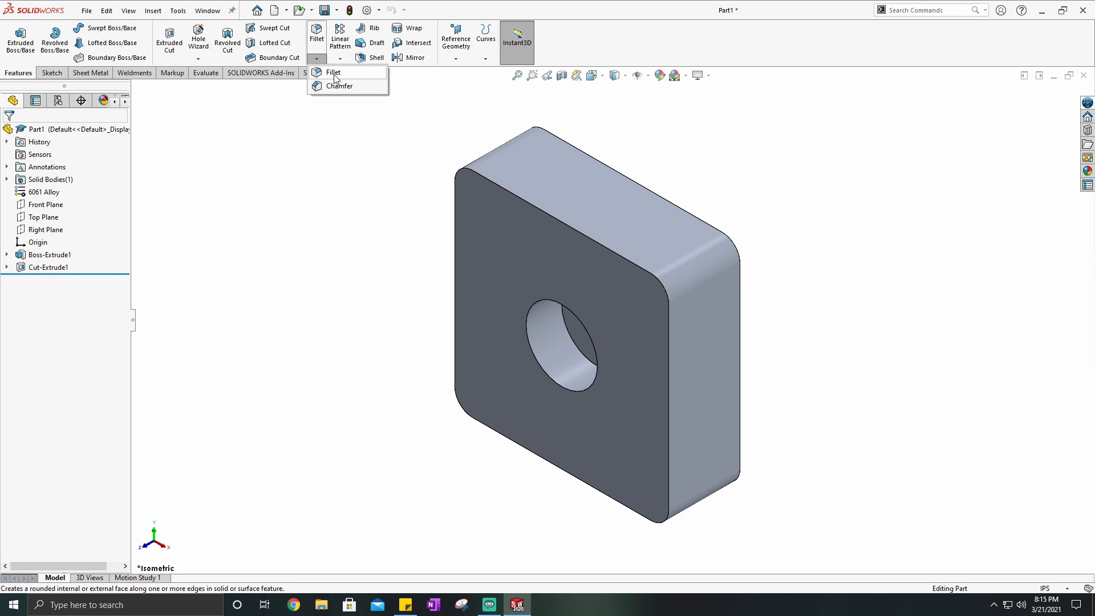
left_click(343, 161)
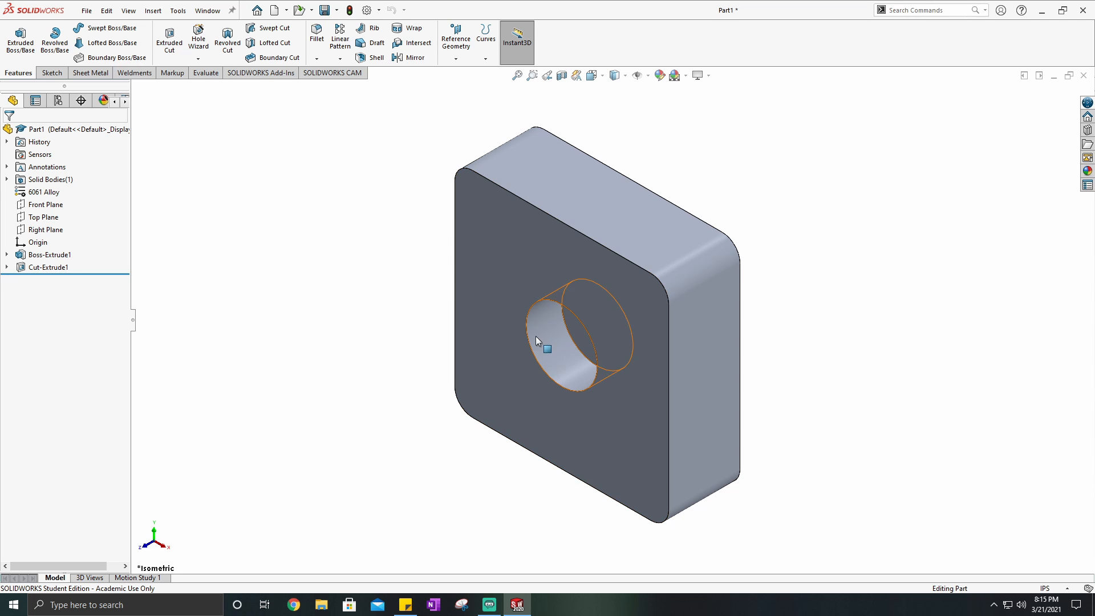
- Start a fillet on the hole's front circular edge and compare the No preview and Full preview options
left_click(318, 44)
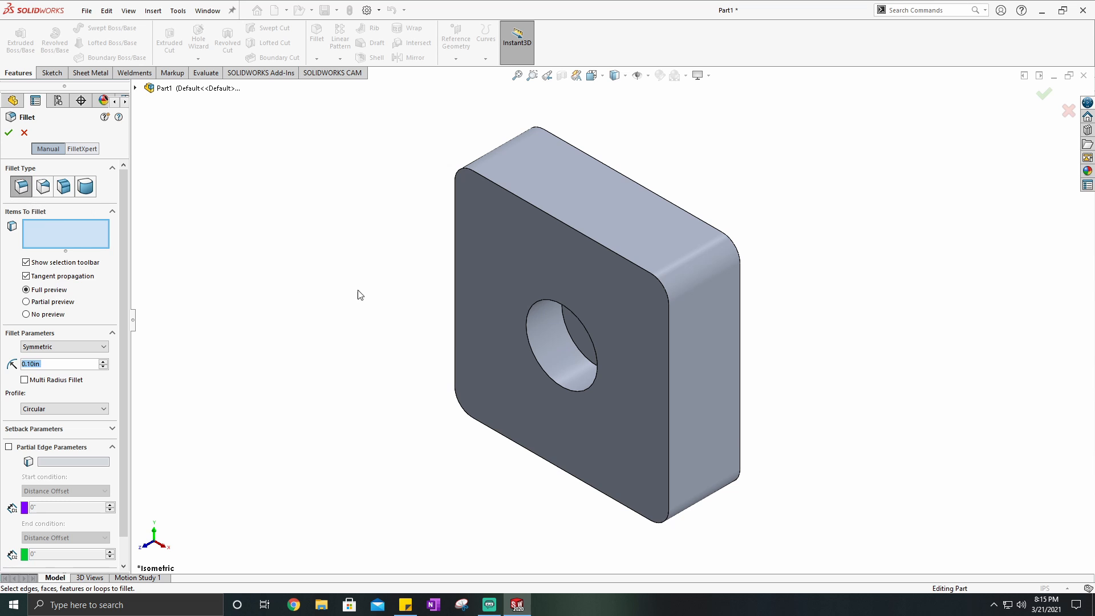
left_click(539, 368)
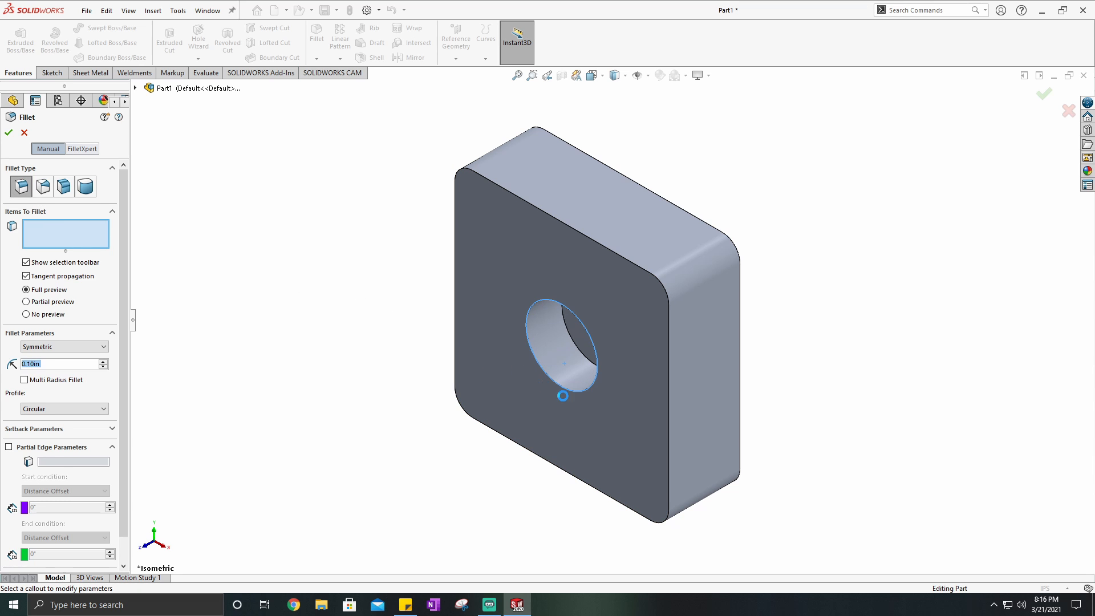
scroll(549, 337, "down", 3)
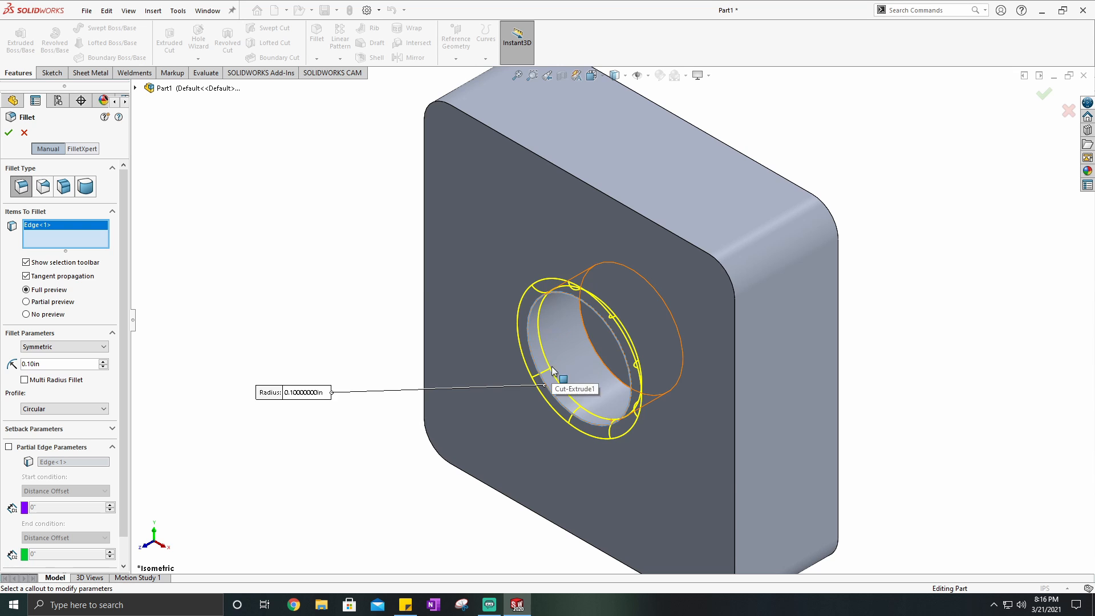
middle_click_drag(559, 375, 545, 356)
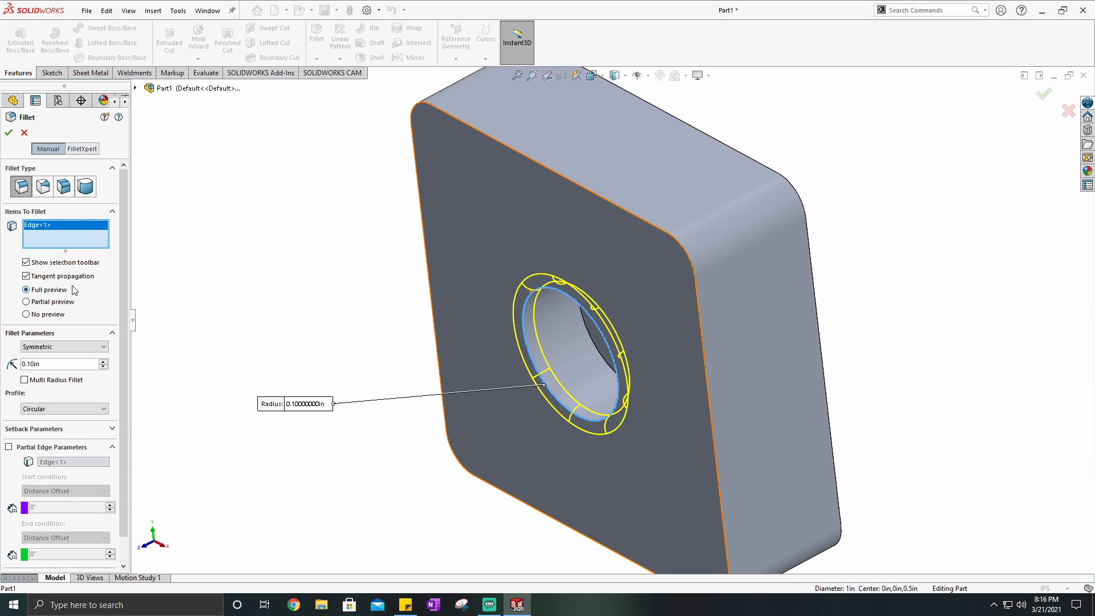
left_click(26, 314)
left_click(26, 289)
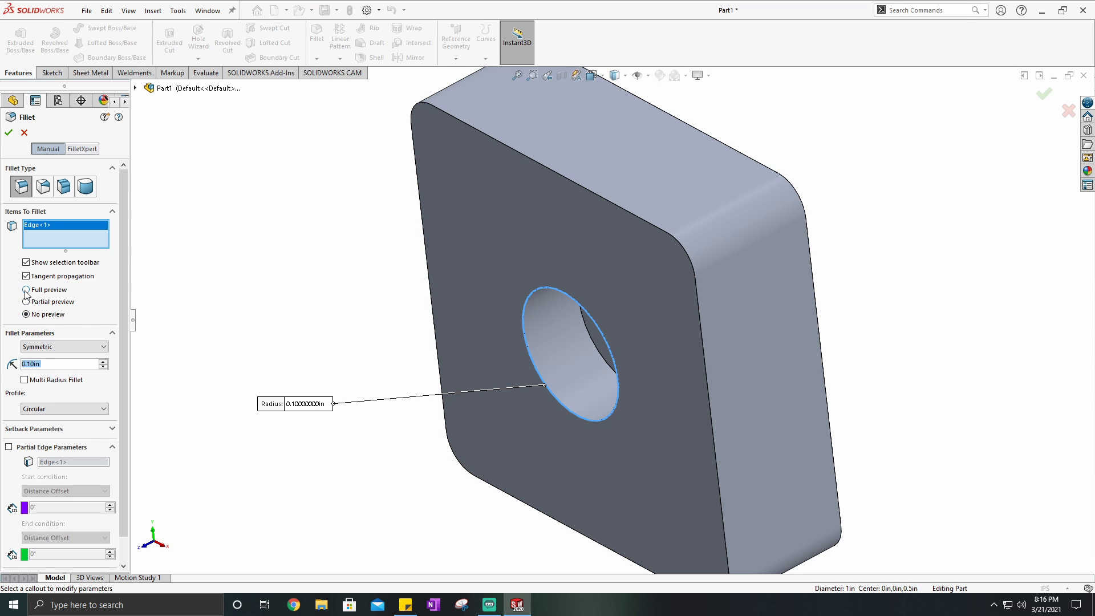
scroll(578, 313, "up", 1)
scroll(610, 338, "down", 2)
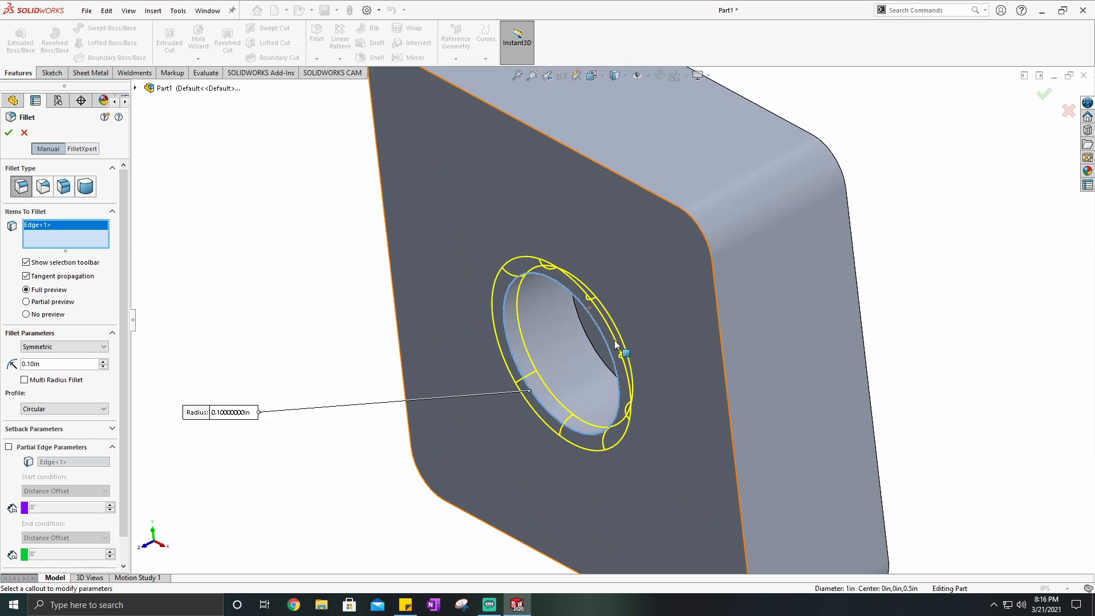
middle_click_drag(616, 342, 631, 370)
- Try fillet radii of 1 in, 1 1/2 in and 10 in on the hole's front edge
middle_click_drag(337, 349, 611, 357)
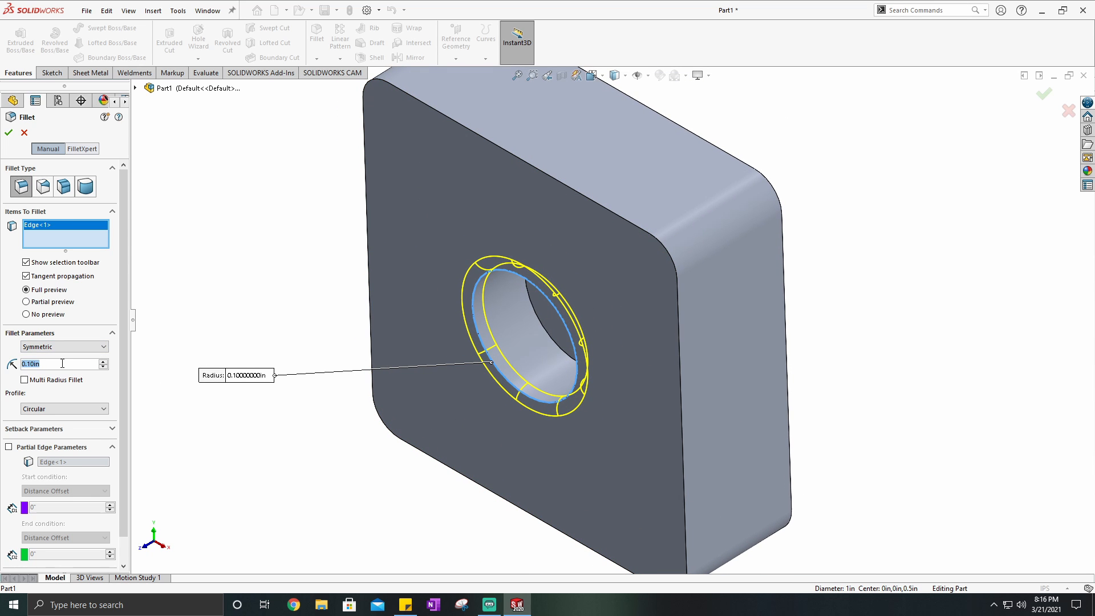
type("1")
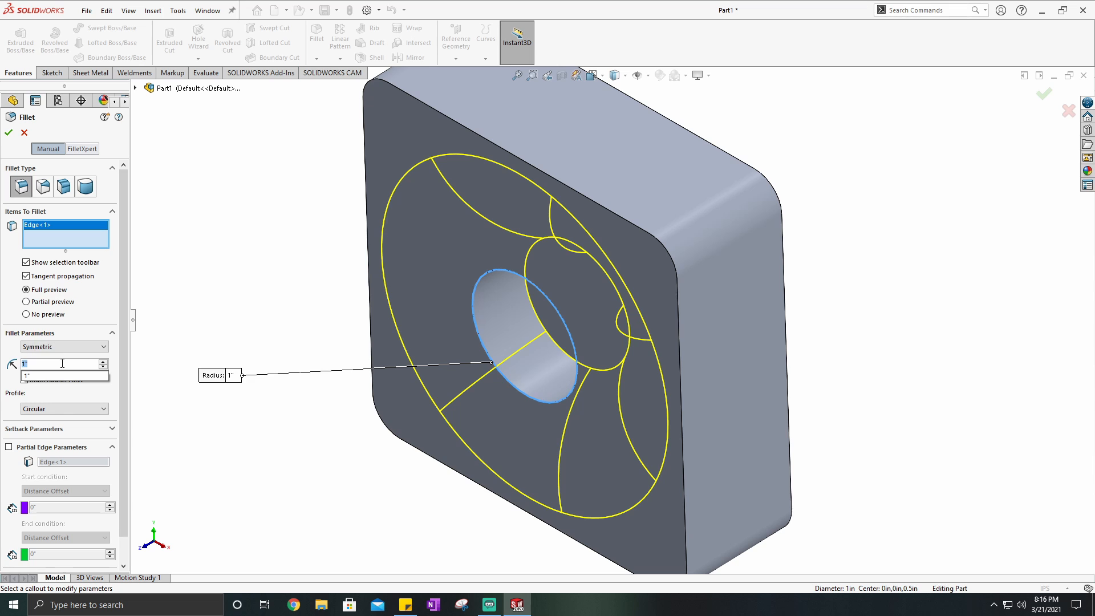
type(".5")
key("Return")
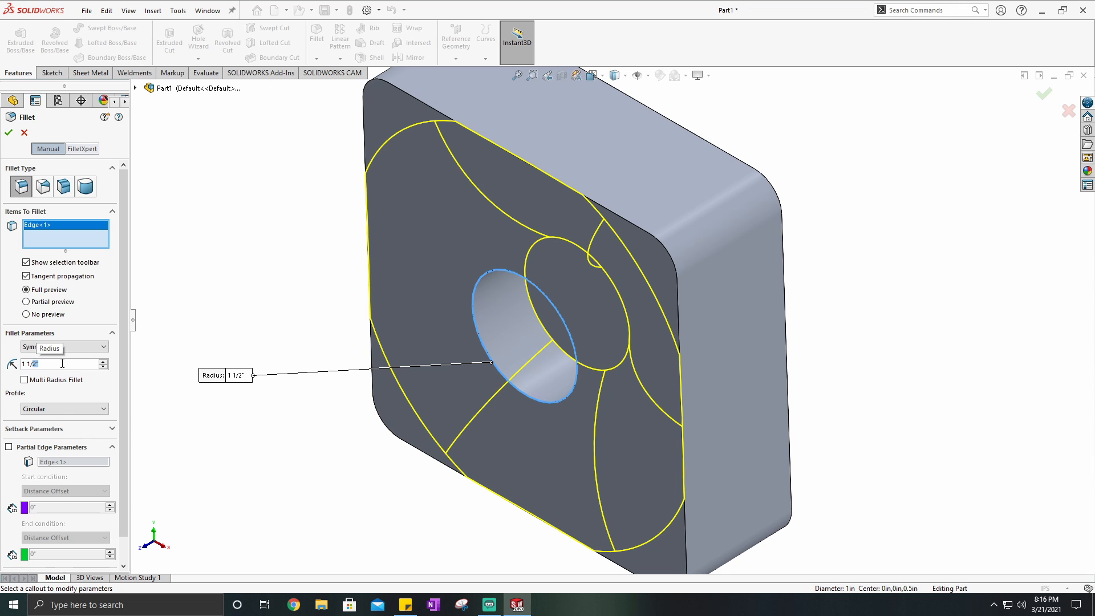
key("ctrl+a")
type("10")
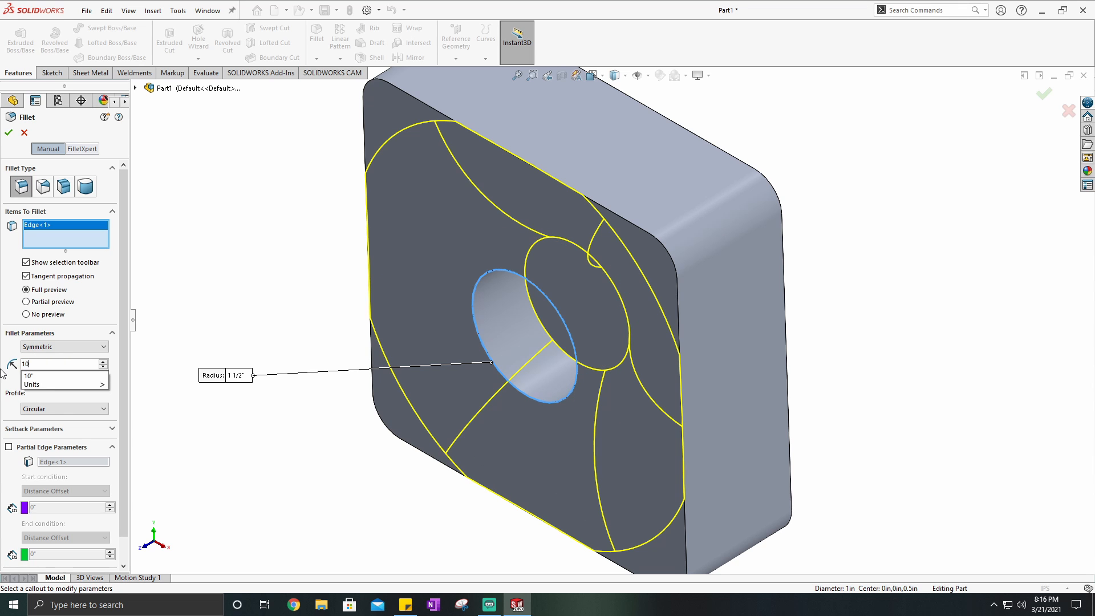
key("Return")
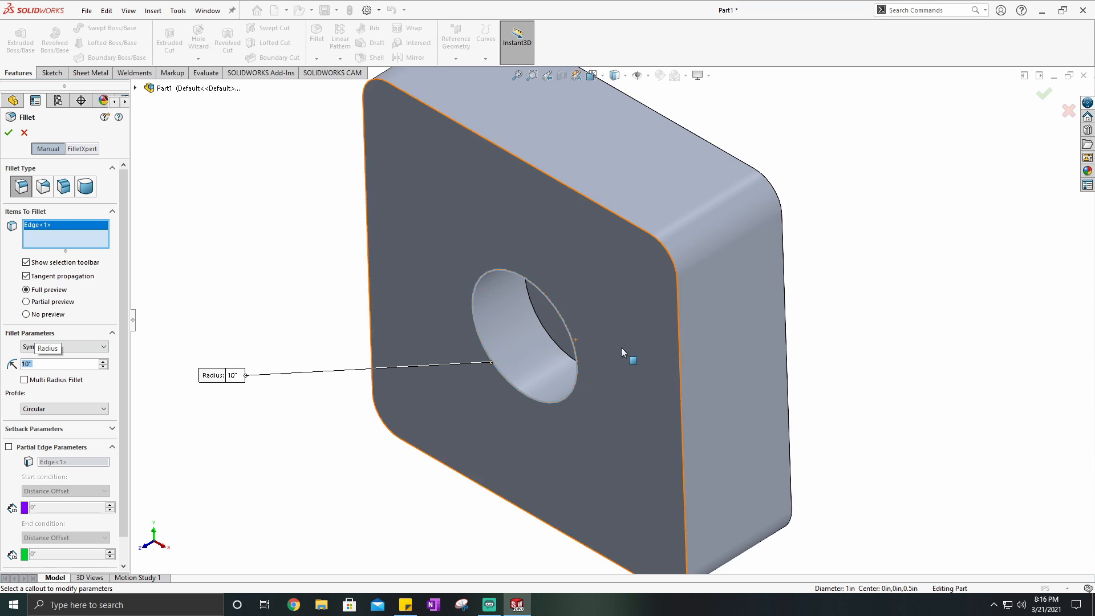
- Try a 1/4 in radius for the hole edge fillet, and set the radius to 1/16 in
scroll(620, 347, "up", 3)
scroll(581, 248, "down", 2)
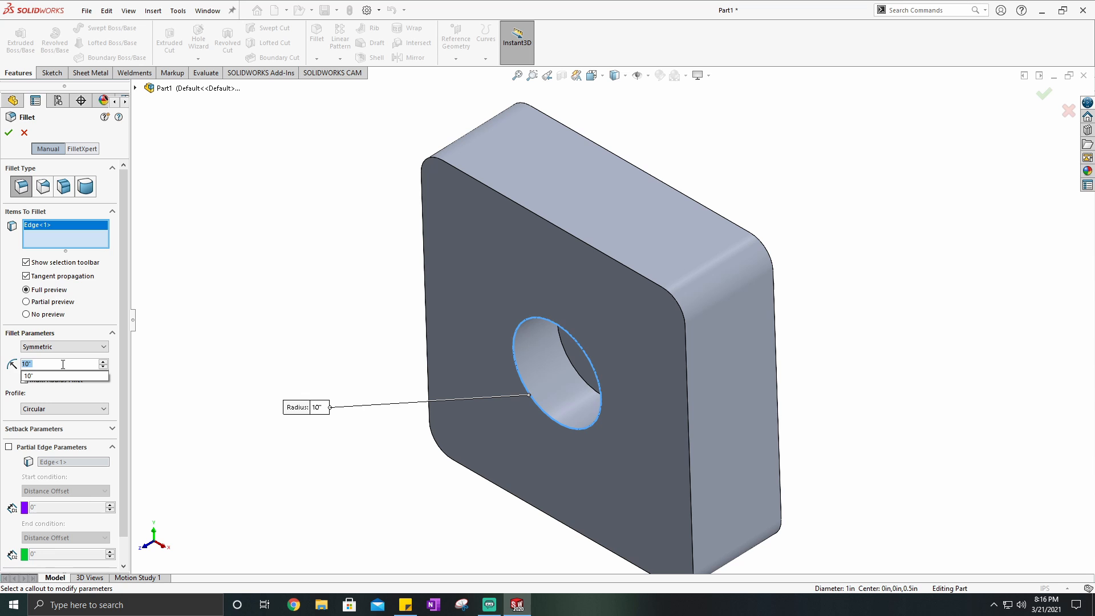
type("1/4")
key("Return")
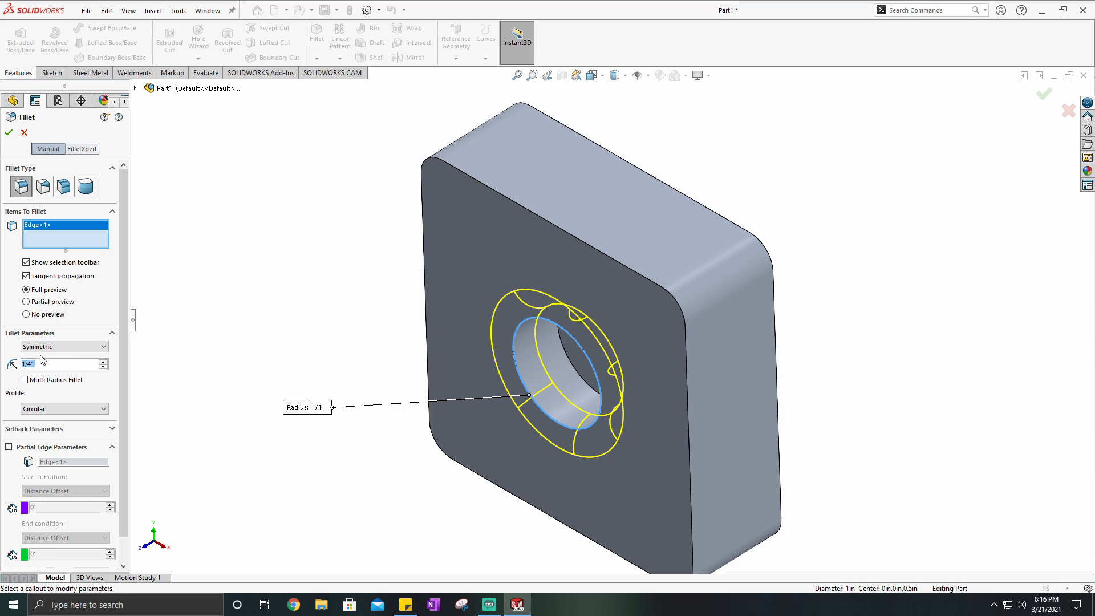
type("1/16")
key("Return")
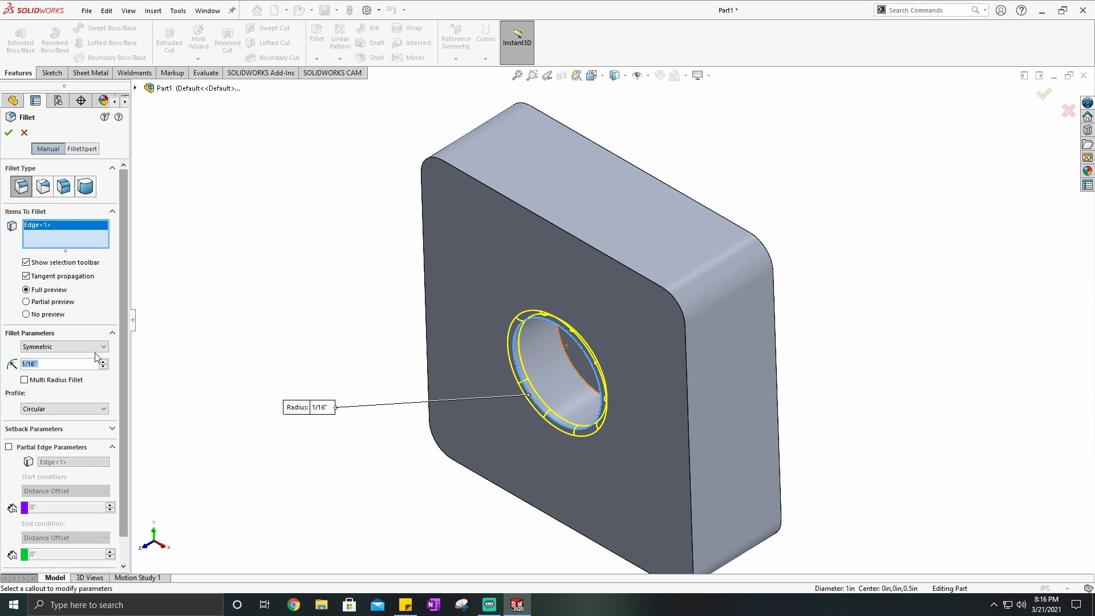
mouse_move(123, 250)
left_mouse_down()
mouse_move(121, 278)
mouse_move(123, 228)
left_mouse_up()
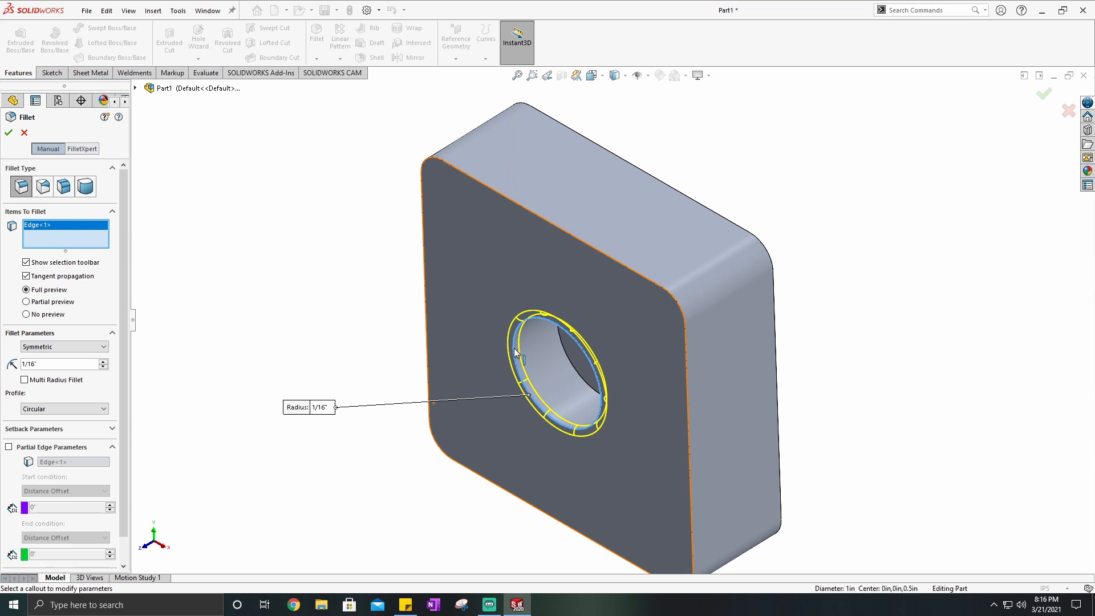
- Add the outer edge loops of the block's front and back faces to the fillet selection
left_click(425, 283)
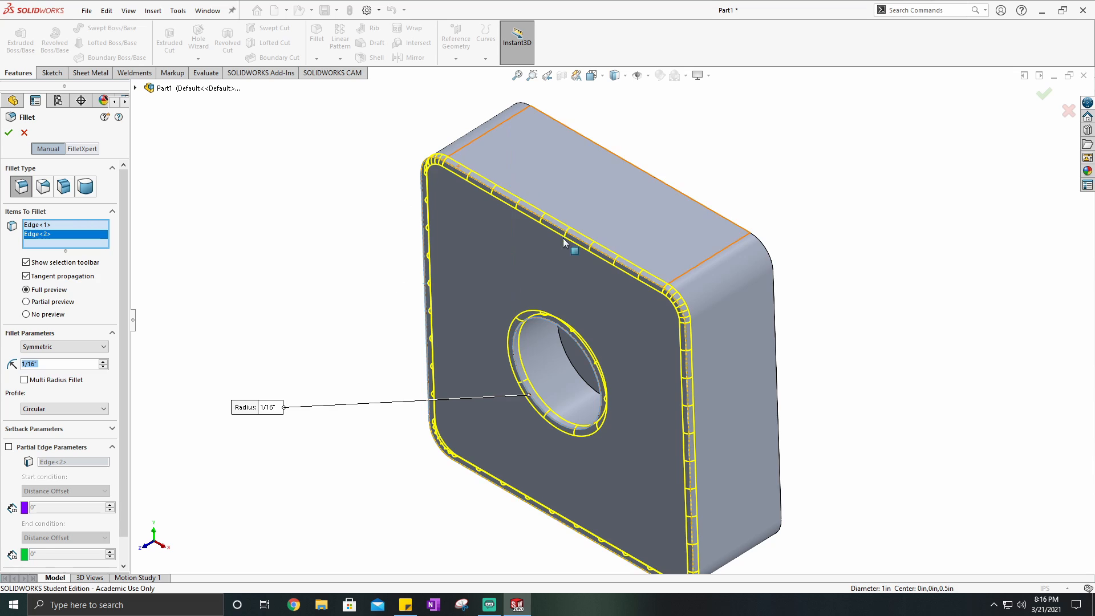
middle_click_drag(525, 346, 761, 390)
left_click(641, 237)
middle_click_drag(641, 237, 457, 236)
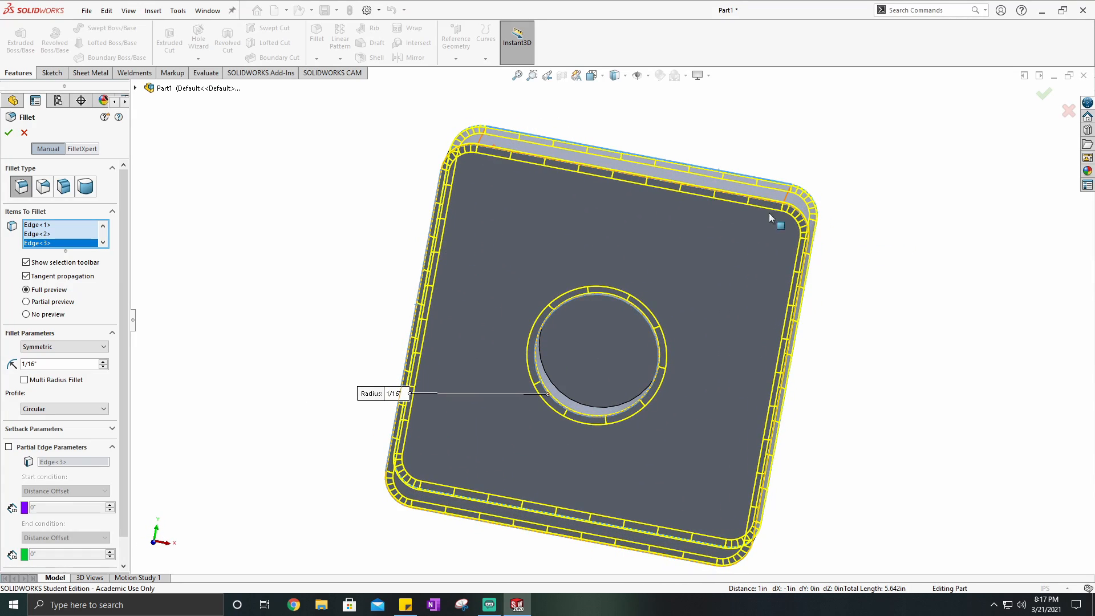
middle_click_drag(703, 398, 501, 336)
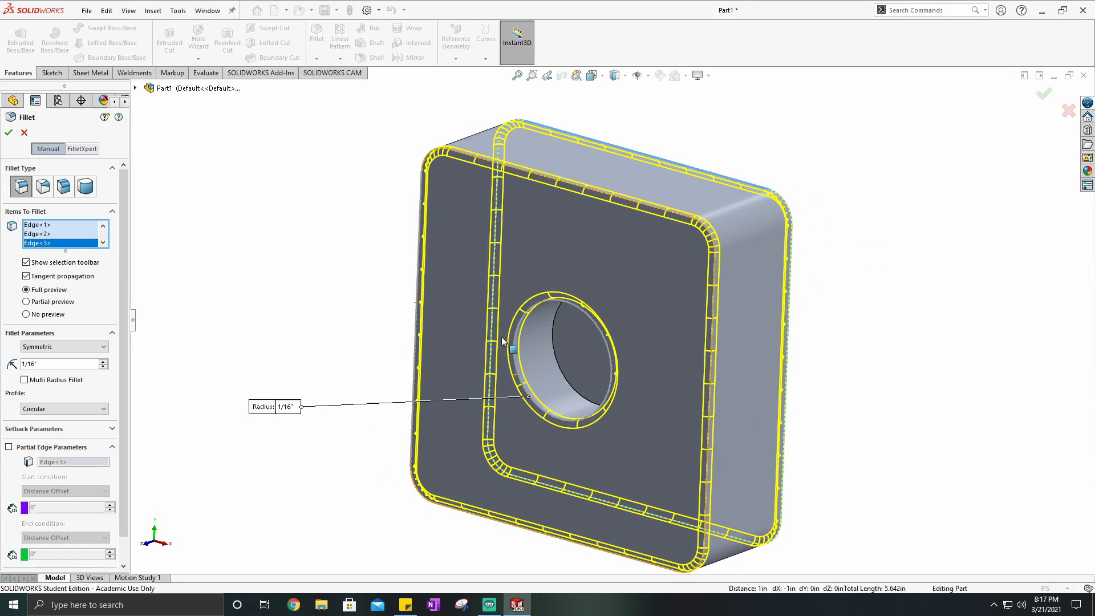
- Add the circular edge at the hole's floor to the selection and finish the 1/16 in fillet
left_click(552, 334)
middle_click_drag(589, 348, 691, 344)
scroll(661, 329, "down", 5)
scroll(725, 379, "down", 4)
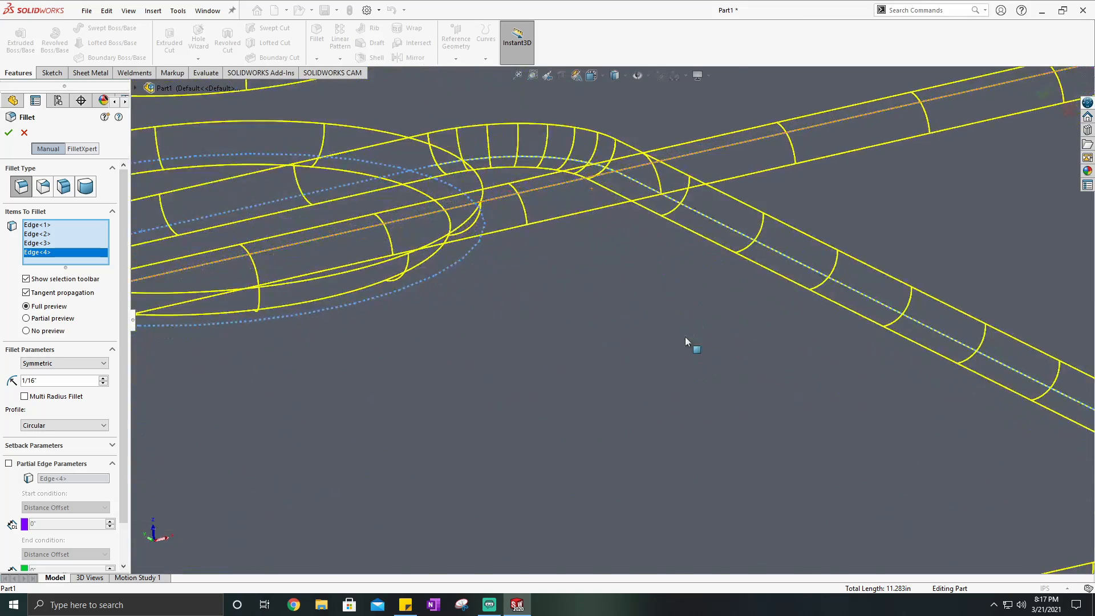
scroll(644, 325, "up", 5)
scroll(522, 231, "down", 4)
middle_click_drag(526, 226, 499, 300)
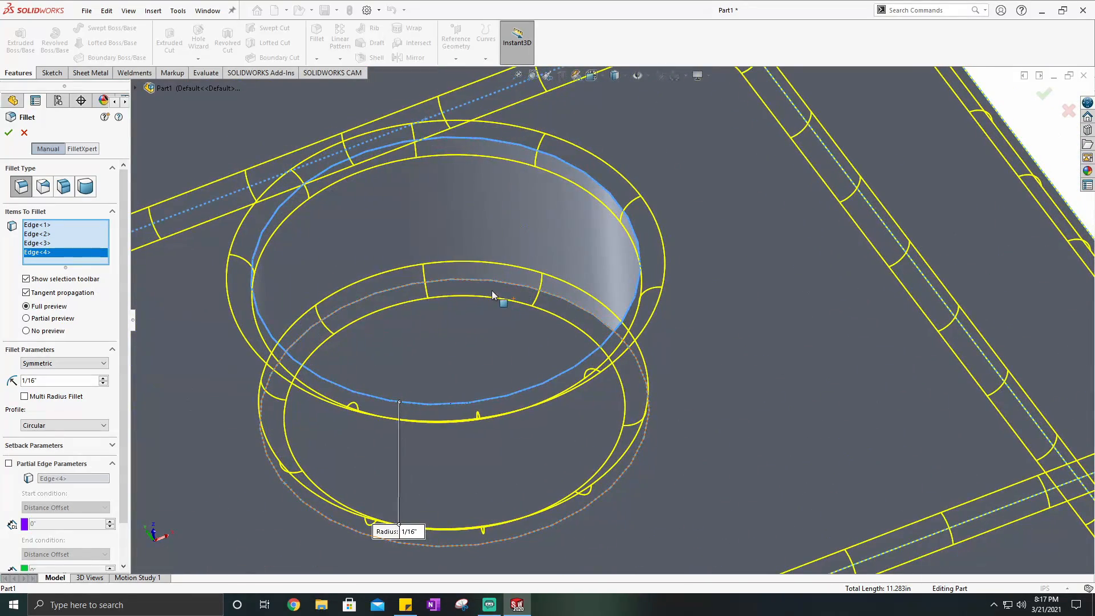
mouse_move(605, 338)
middle_mouse_down()
mouse_move(637, 342)
mouse_move(600, 403)
mouse_move(603, 320)
mouse_move(615, 337)
middle_mouse_up()
scroll(639, 342, "up", 6)
scroll(603, 321, "down", 2)
left_click(9, 134)
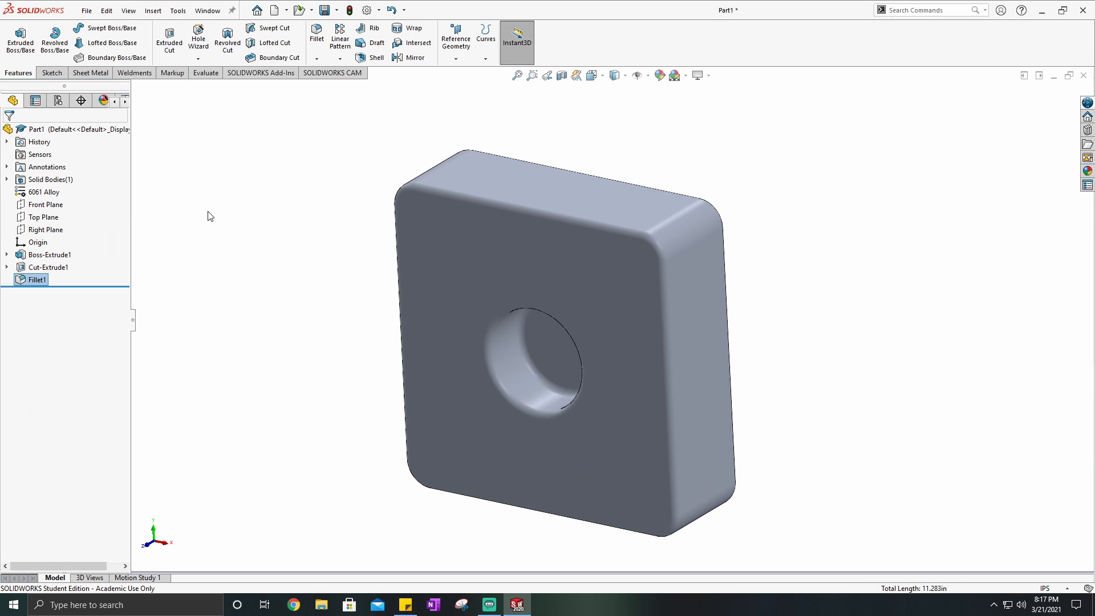
- Examine the rounded edges of the block and hole in the isometric view
middle_click_drag(515, 327, 591, 324)
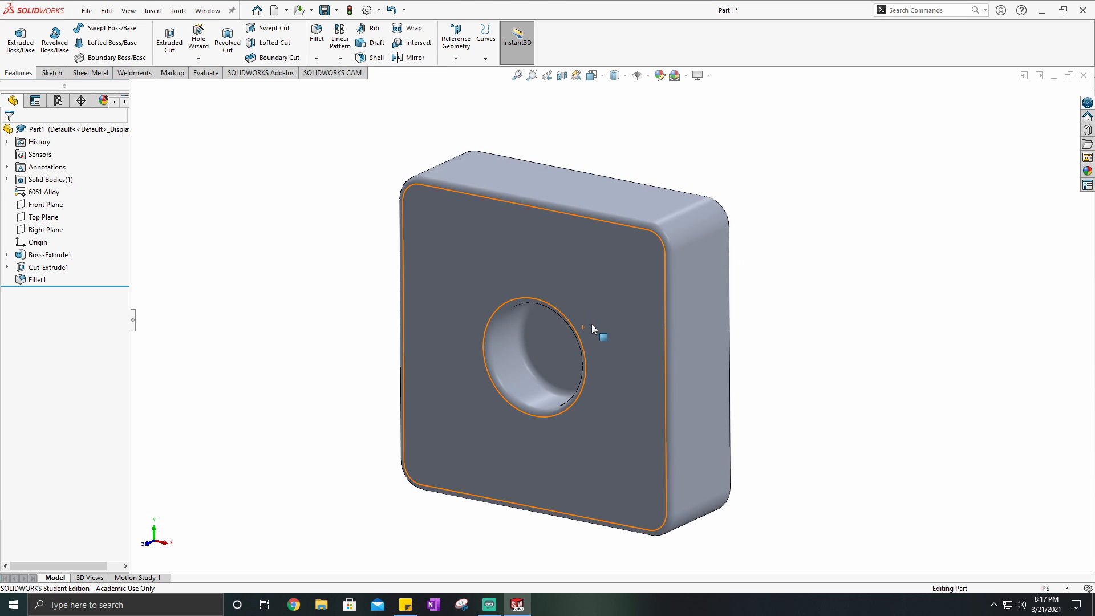
left_click(593, 76)
left_click(656, 106)
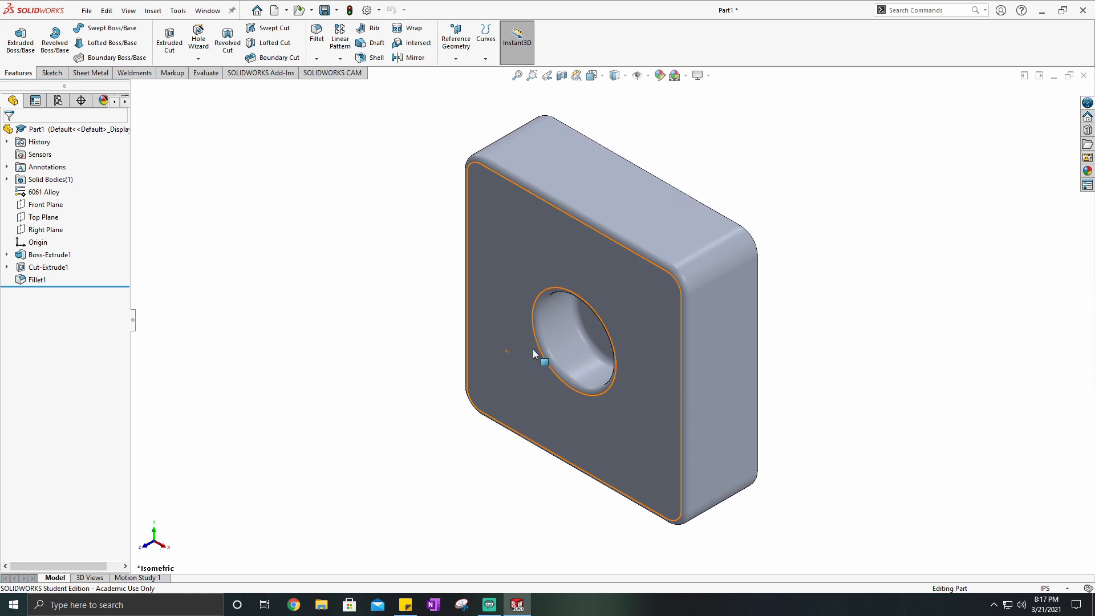
left_click(538, 347)
left_click(361, 313)
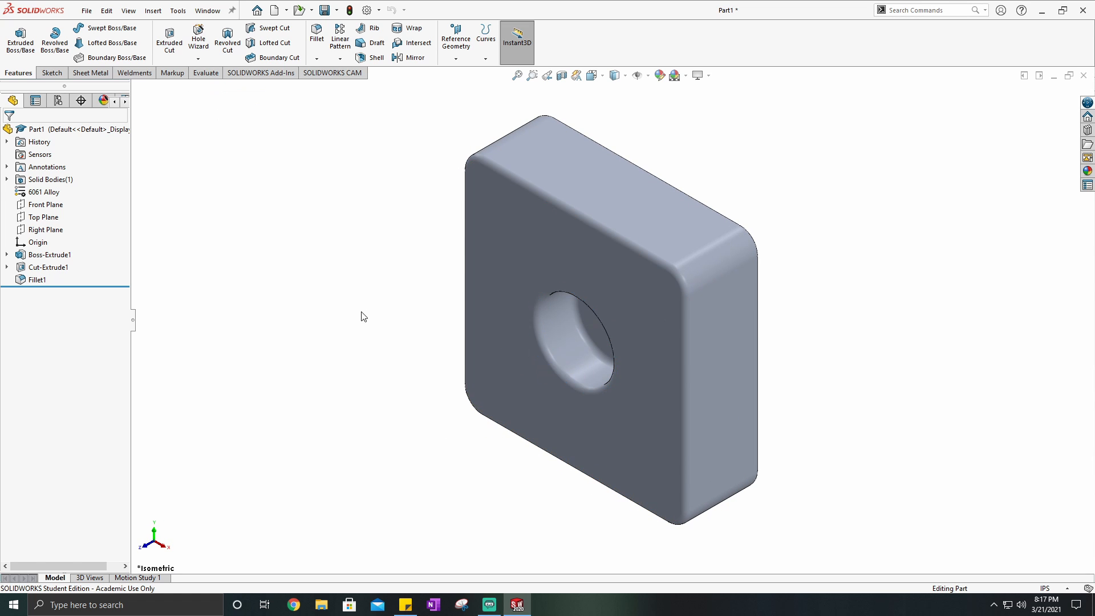
left_click(538, 331)
left_click(361, 324)
- Reopen the fillet feature to review its settings, close it, and delete the fillet from the part
right_click(36, 280)
left_click(45, 246)
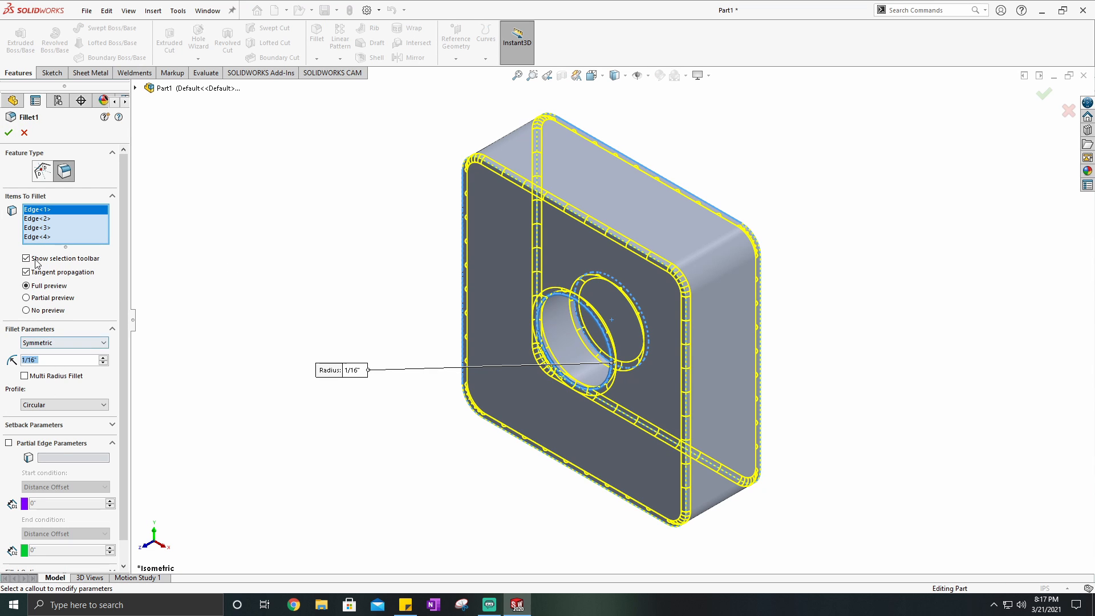
left_click(9, 134)
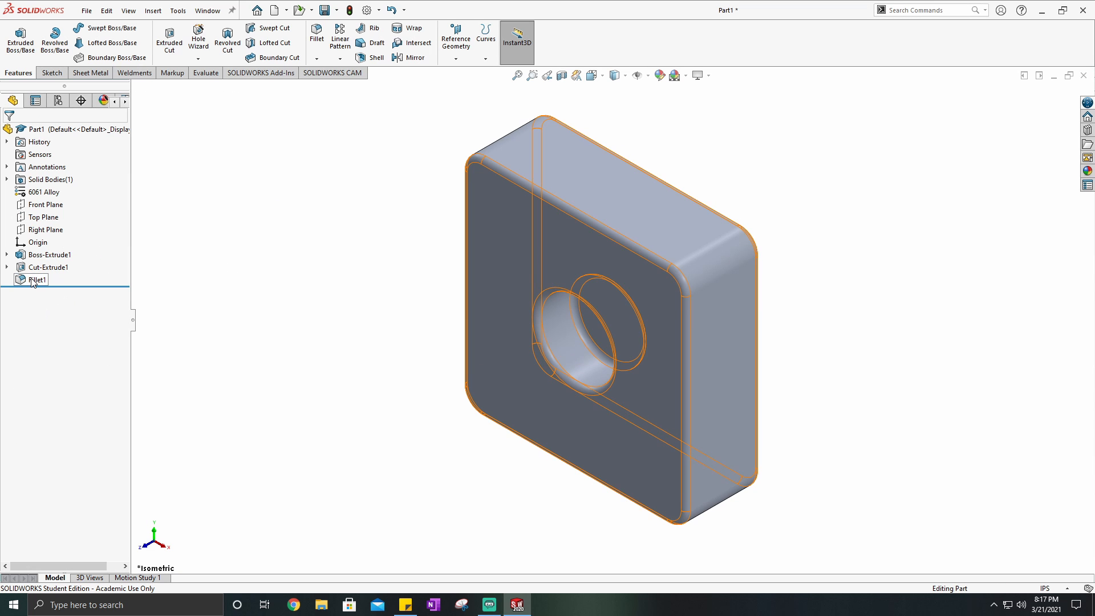
key("Delete")
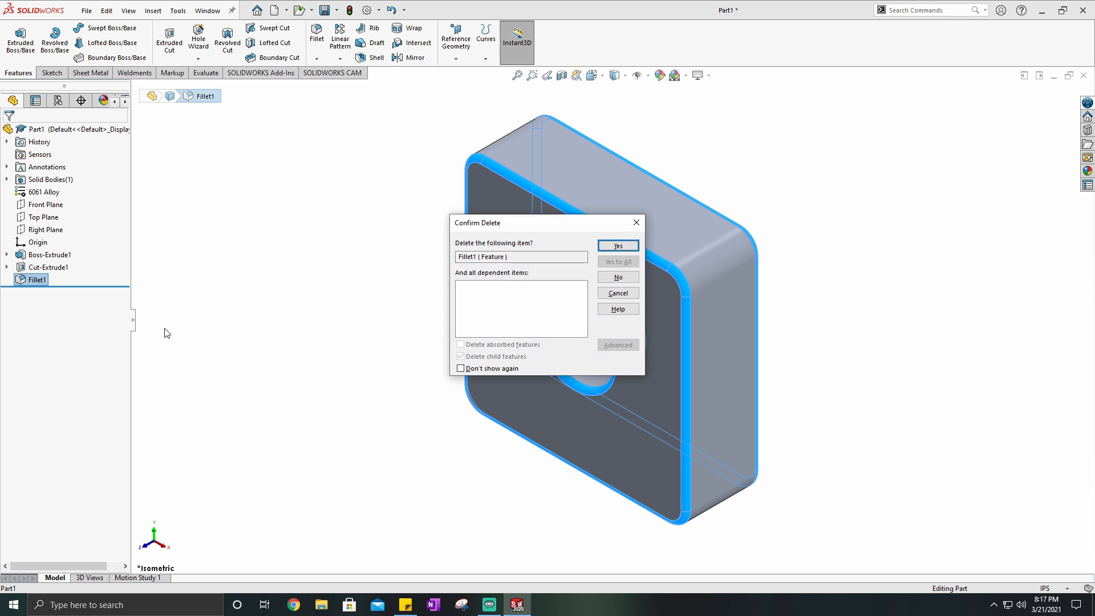
left_click(616, 248)
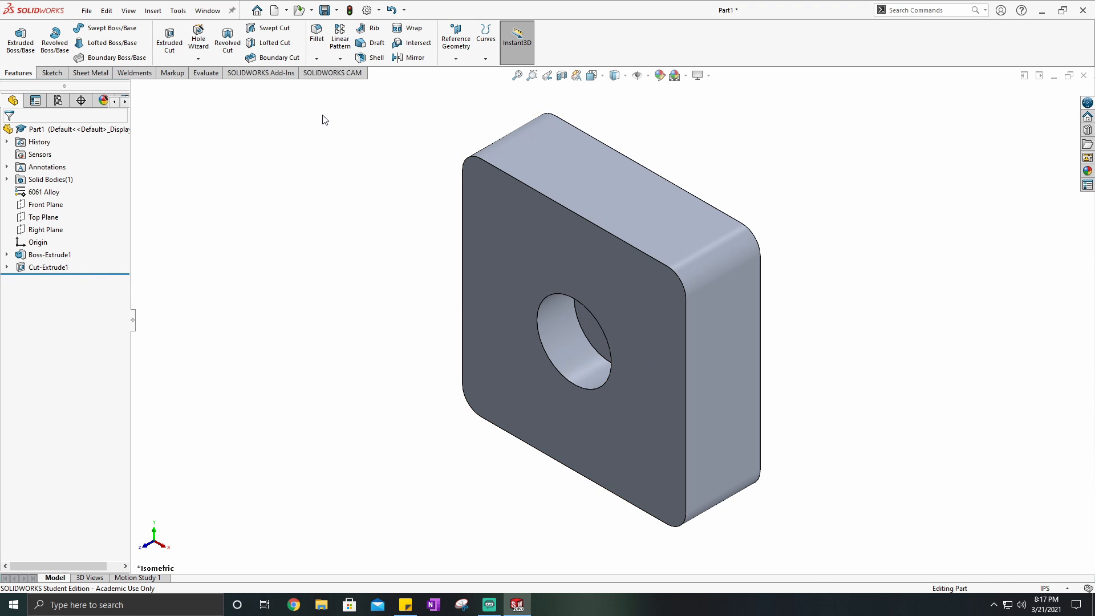
left_click(317, 58)
left_click(336, 87)
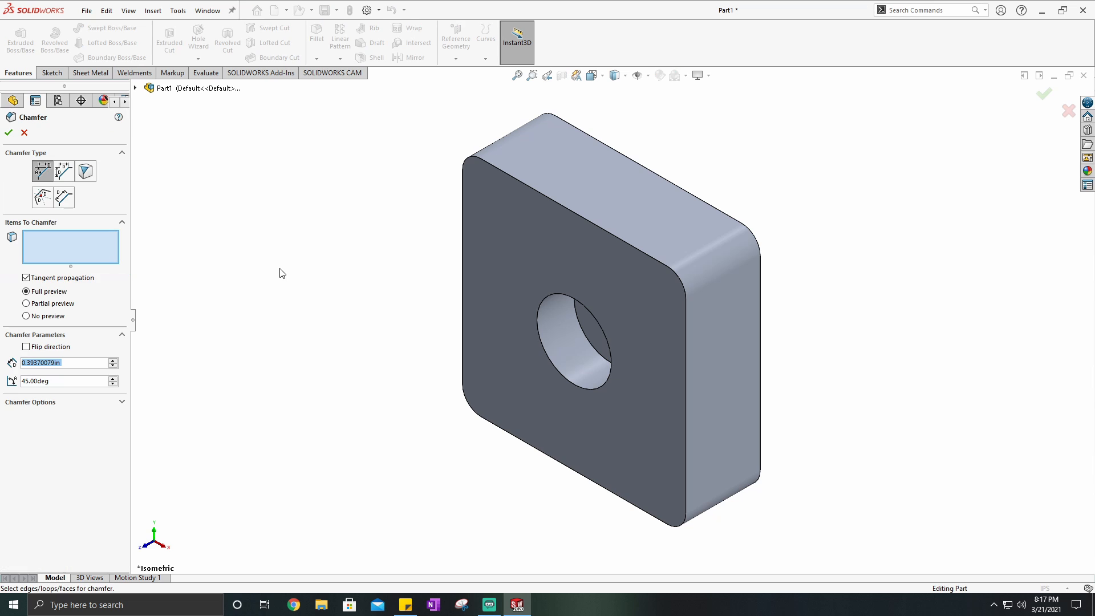
left_click(68, 249)
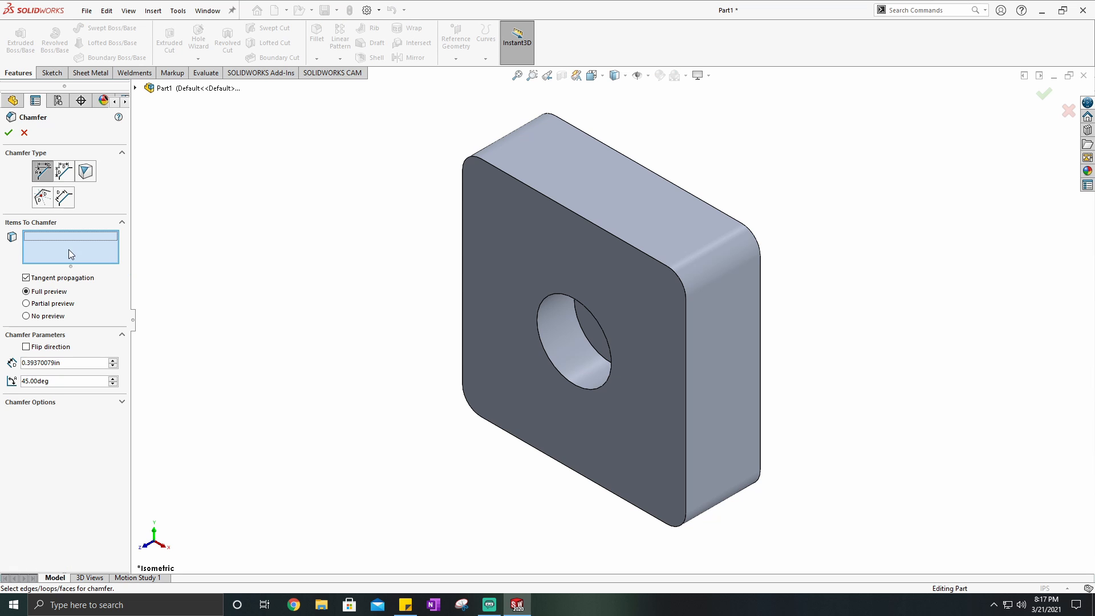
left_click(595, 229)
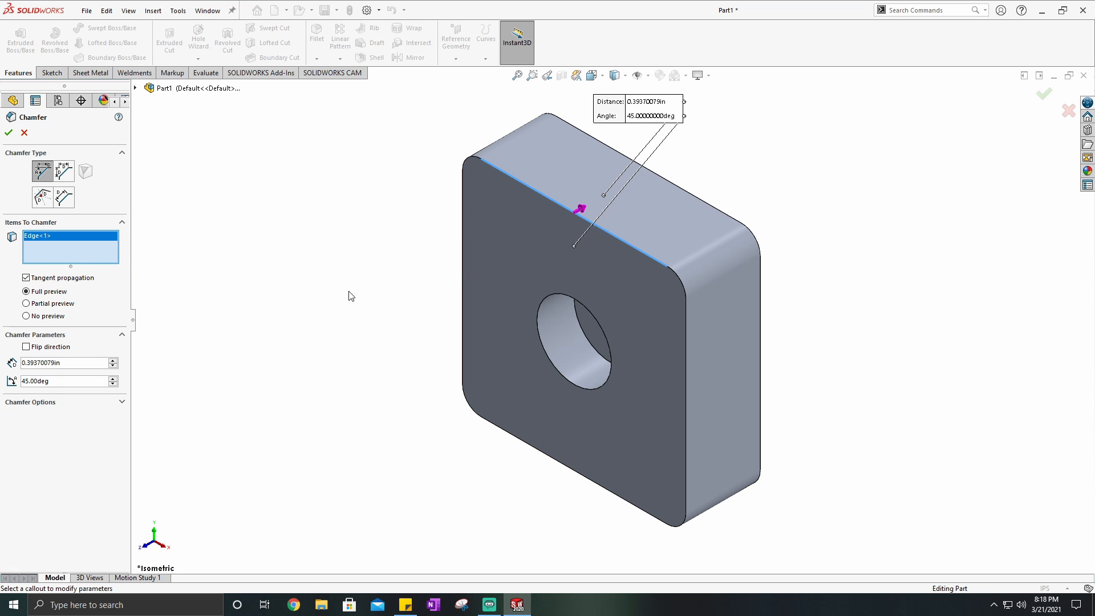
left_click(25, 133)
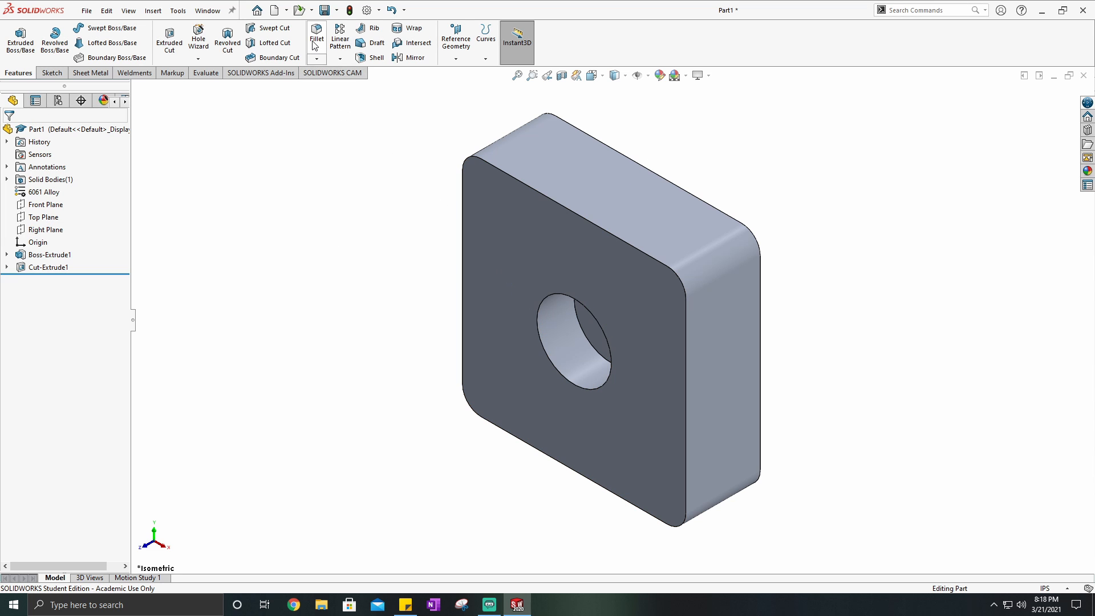
- Start a chamfer on the circular edge of the hole at the block's front face with a 1/16 in distance
left_click(317, 59)
left_click(339, 86)
left_click(537, 310)
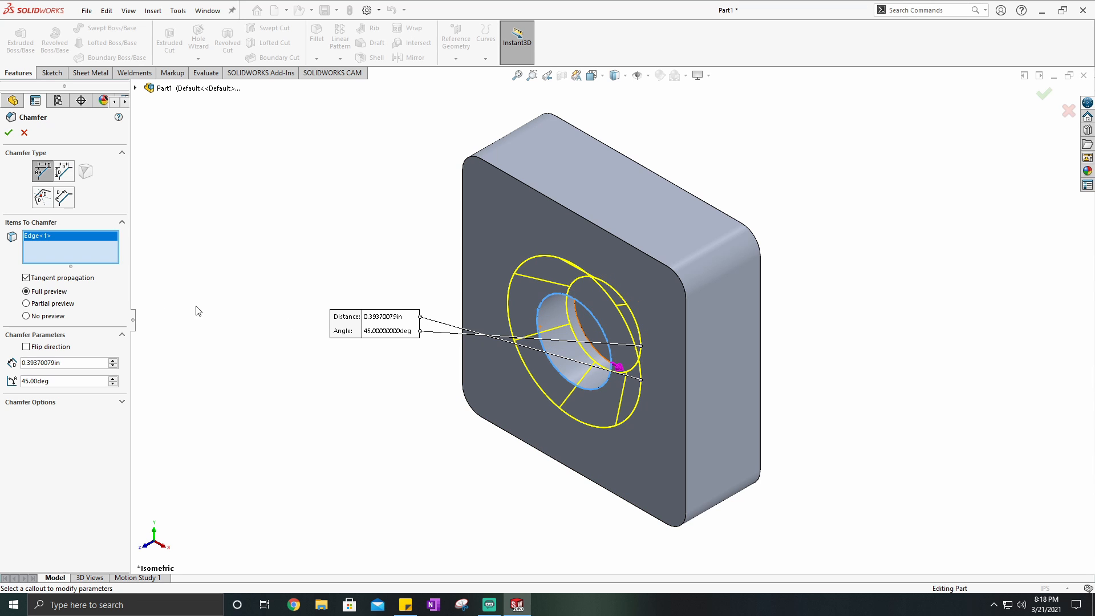
double_click(68, 364)
type("1/16\"")
key("Return")
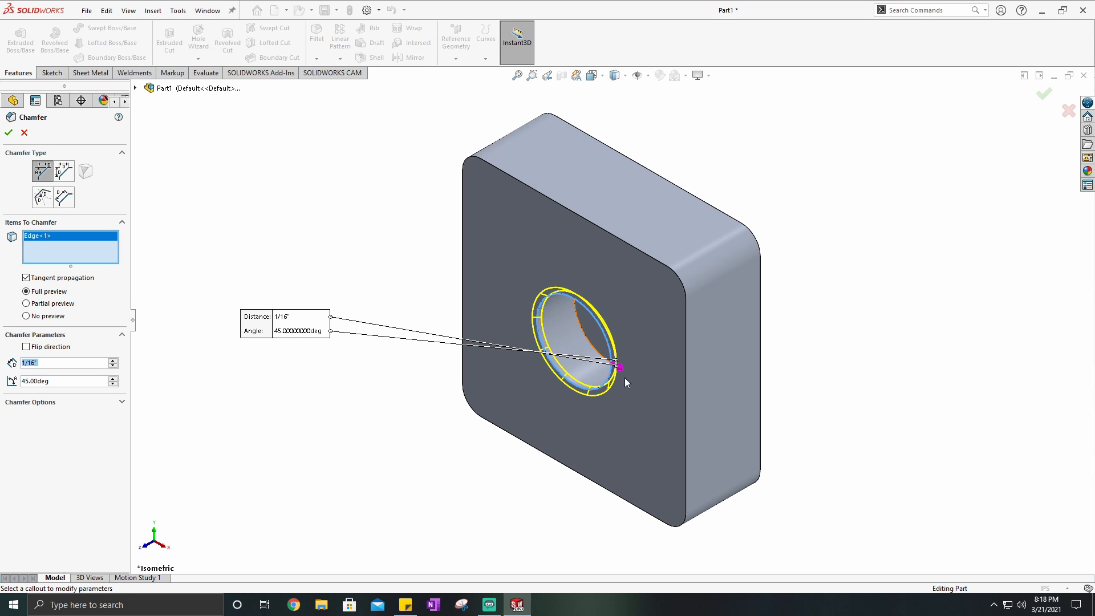
- Try a 60-degree angle for the hole chamfer and inspect its preview from several directions
scroll(626, 382, "down", 5)
scroll(590, 317, "up", 2)
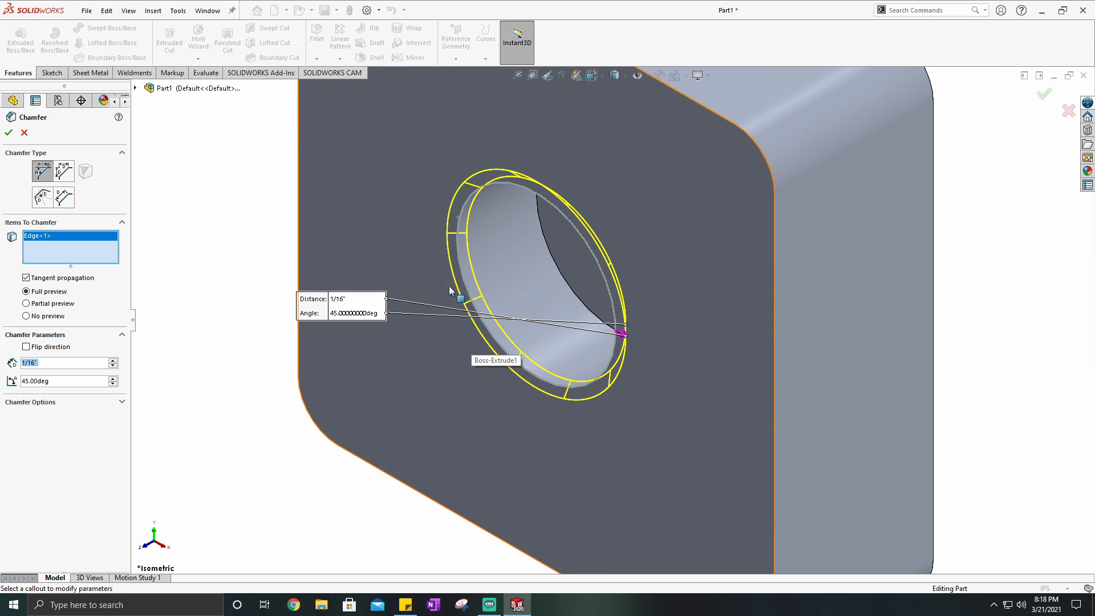
double_click(60, 383)
type("60")
key("Return")
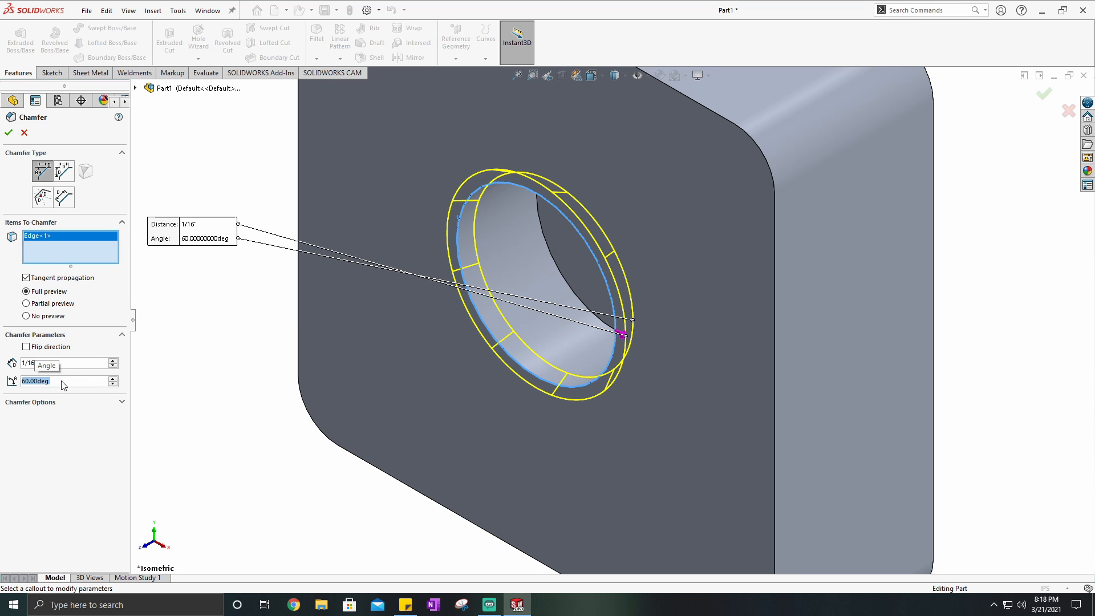
middle_click_drag(608, 238, 307, 242)
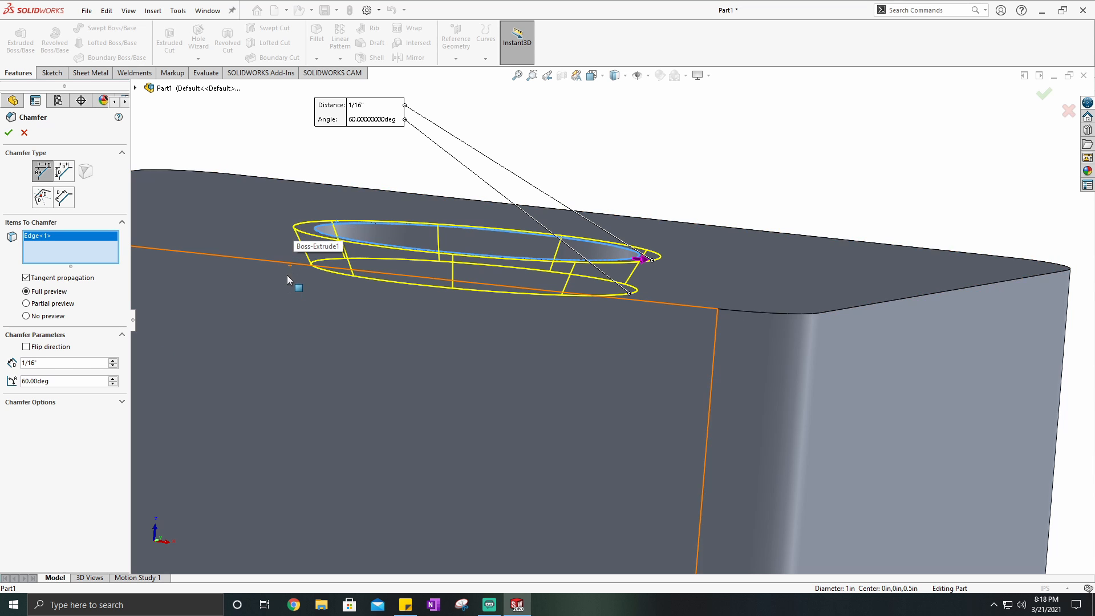
middle_click_drag(302, 273, 416, 489)
middle_click_drag(315, 384, 602, 373)
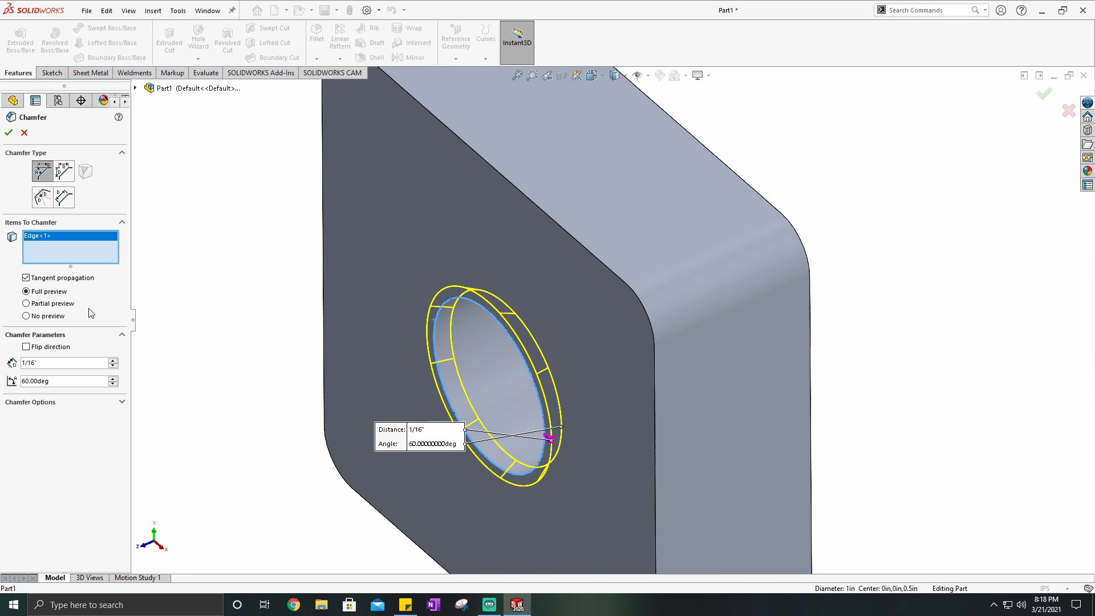
- Set the hole chamfer's angle to 45 degrees and finish the feature
left_click(59, 381)
type("45")
key("Return")
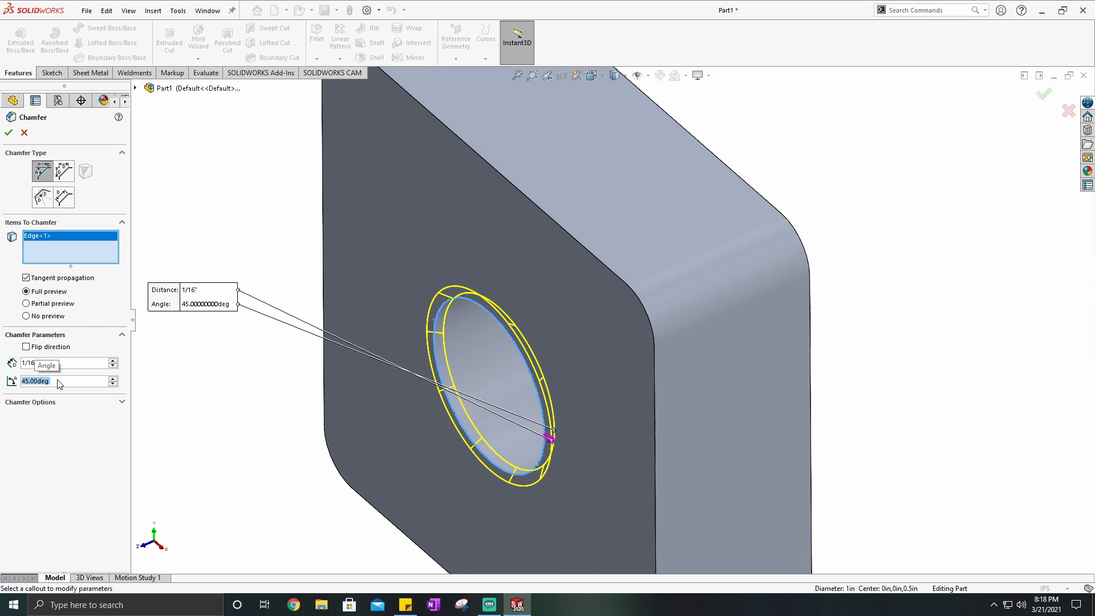
left_click(9, 132)
- Examine the chamfered hole edge from different angles and return the part to the isometric view
middle_click_drag(254, 278, 595, 425)
left_click(596, 73)
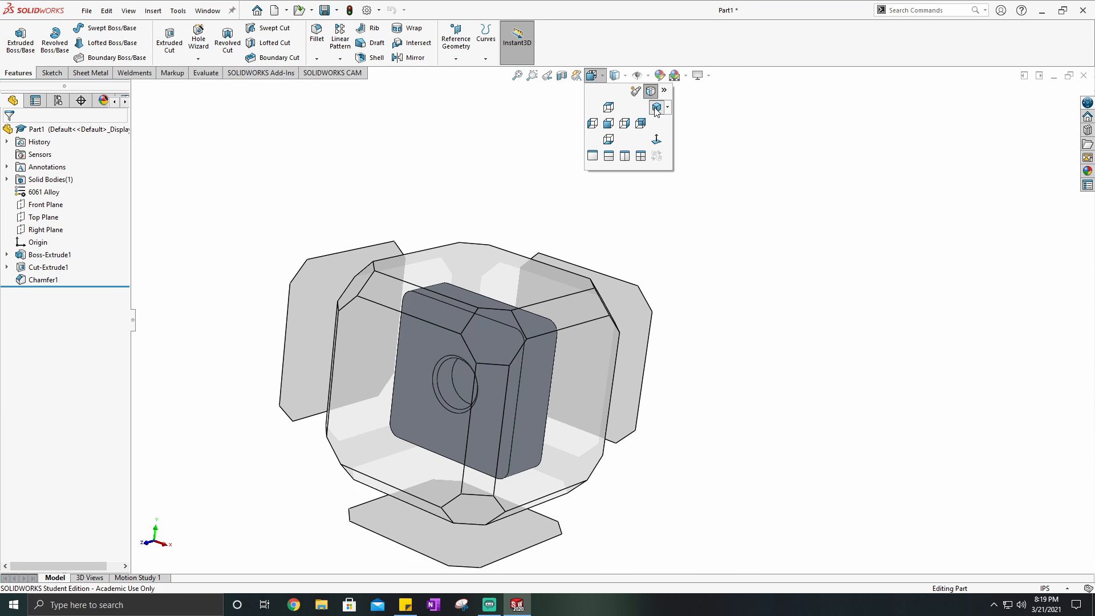
left_click(575, 185)
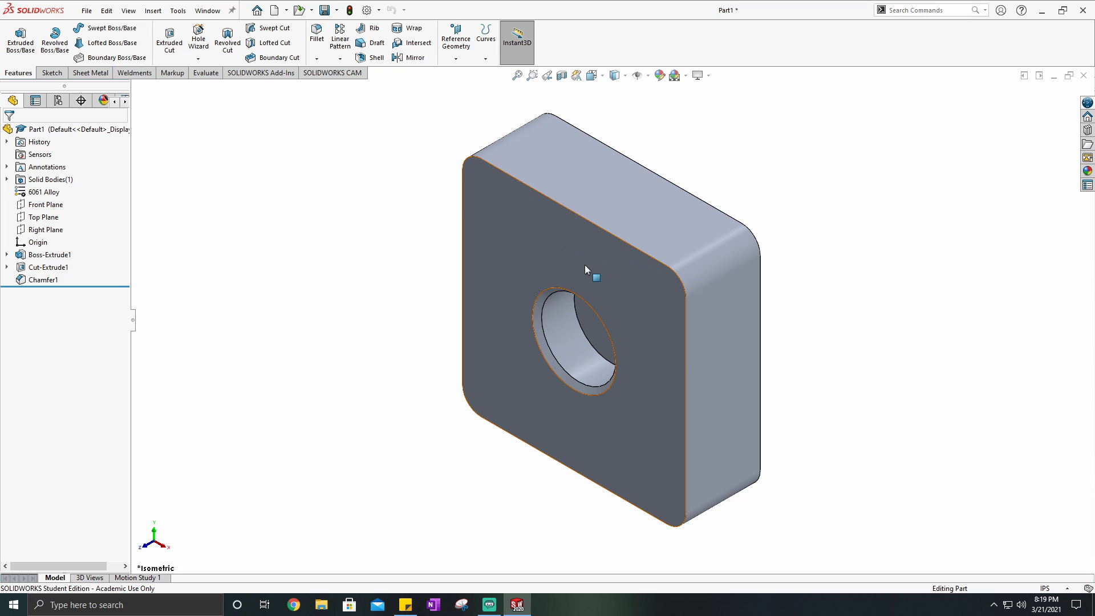
middle_click_drag(584, 265, 656, 355)
left_click(597, 81)
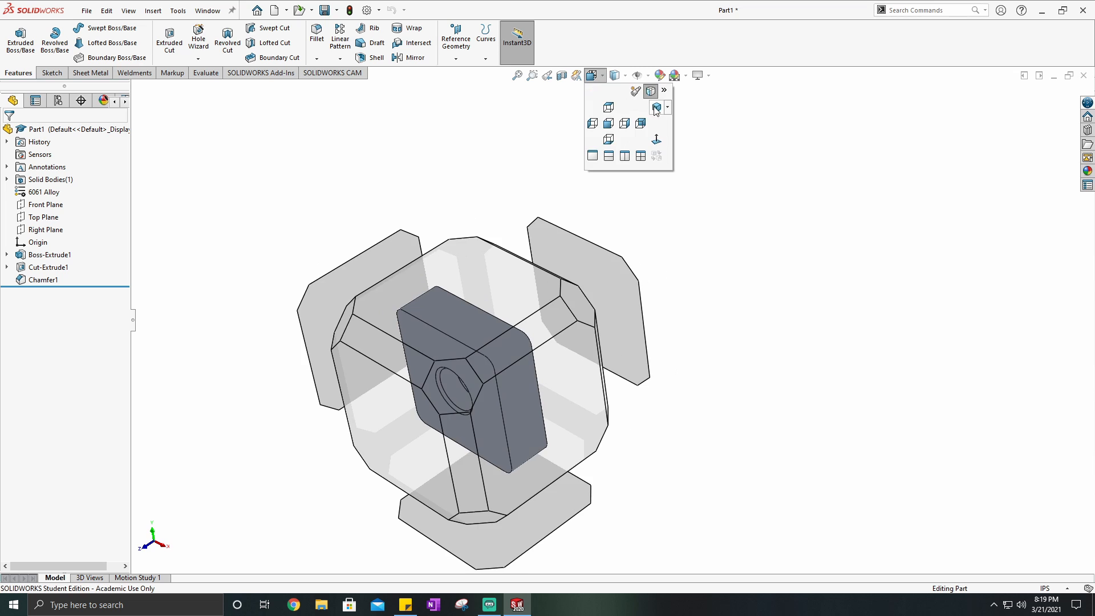
left_click(655, 107)
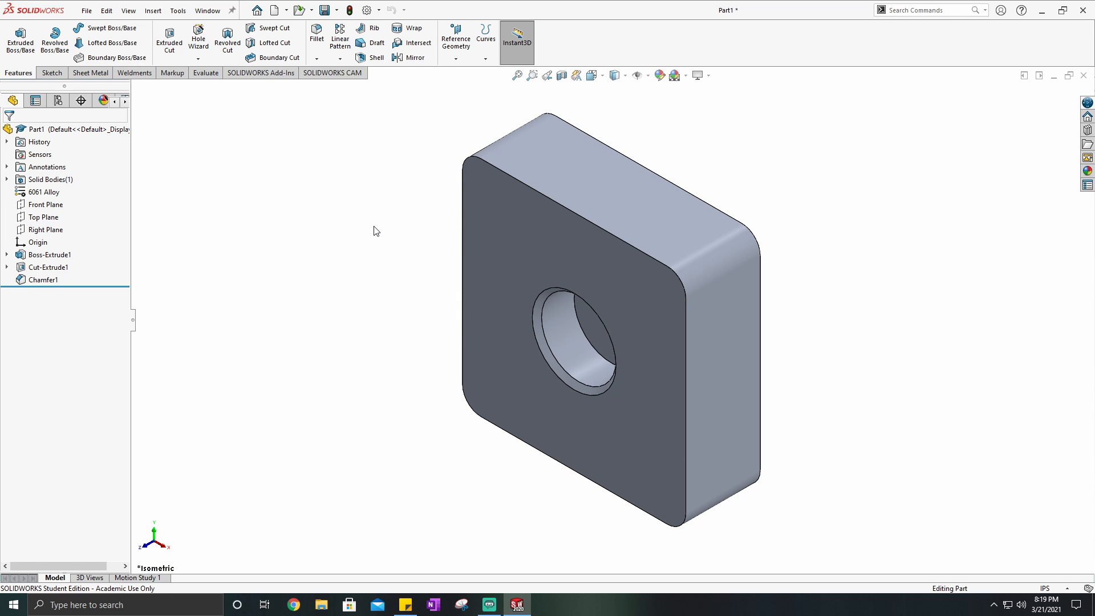